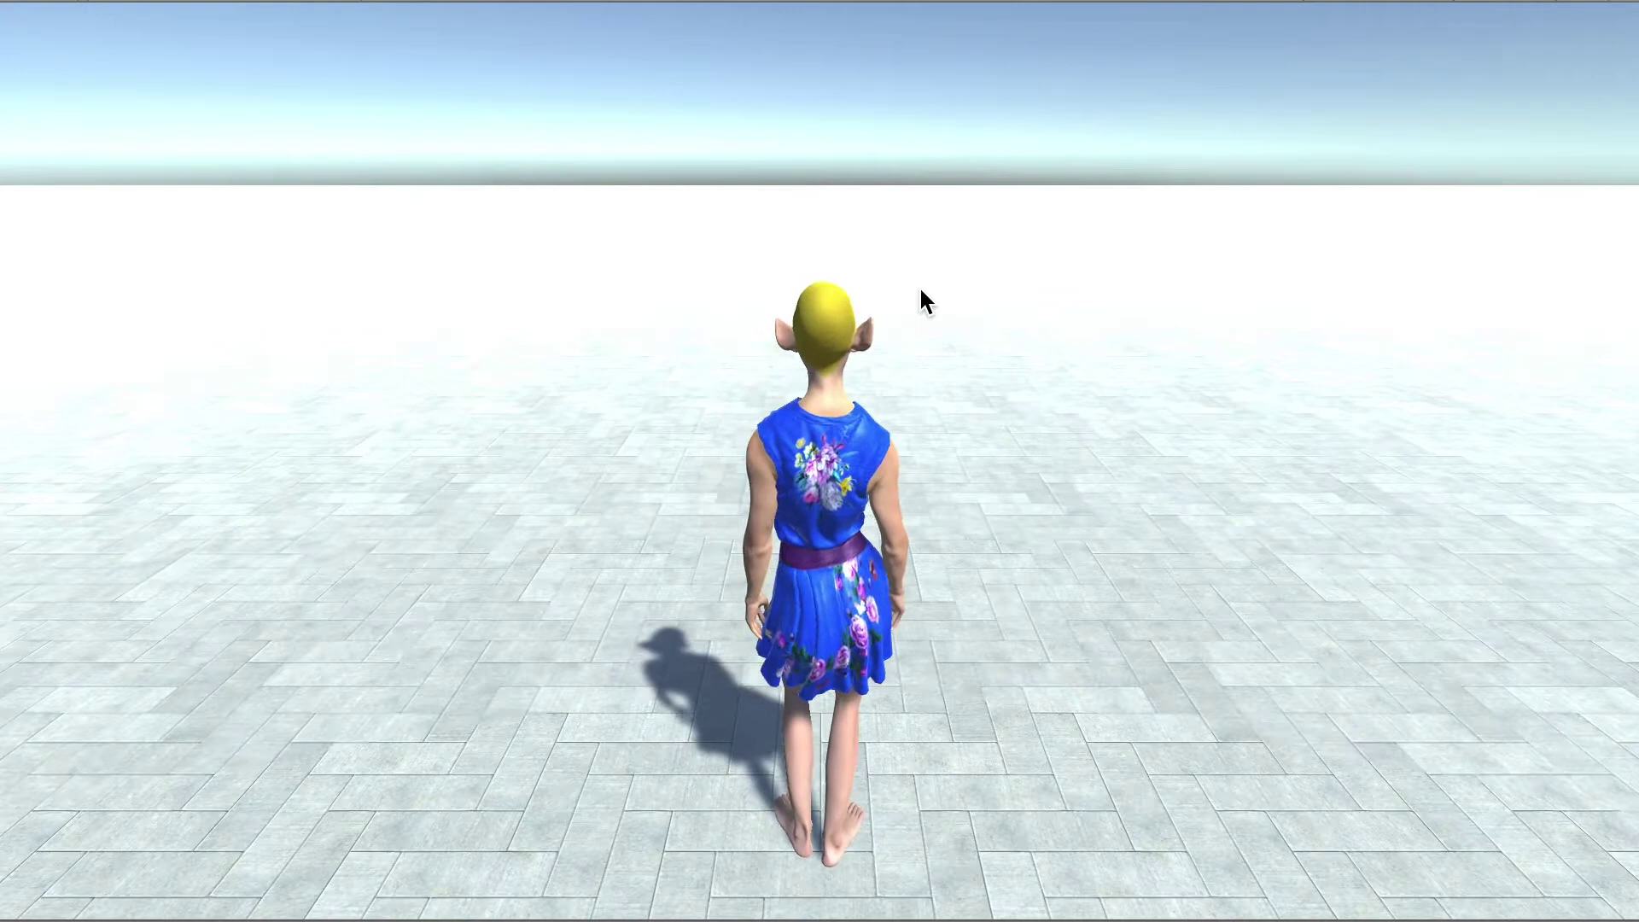
Step: In Play mode, walk MonsterA forward (W), turn left and right (A/D), run (Shift) and jump (Space)
{"action": "key", "text": "w"}
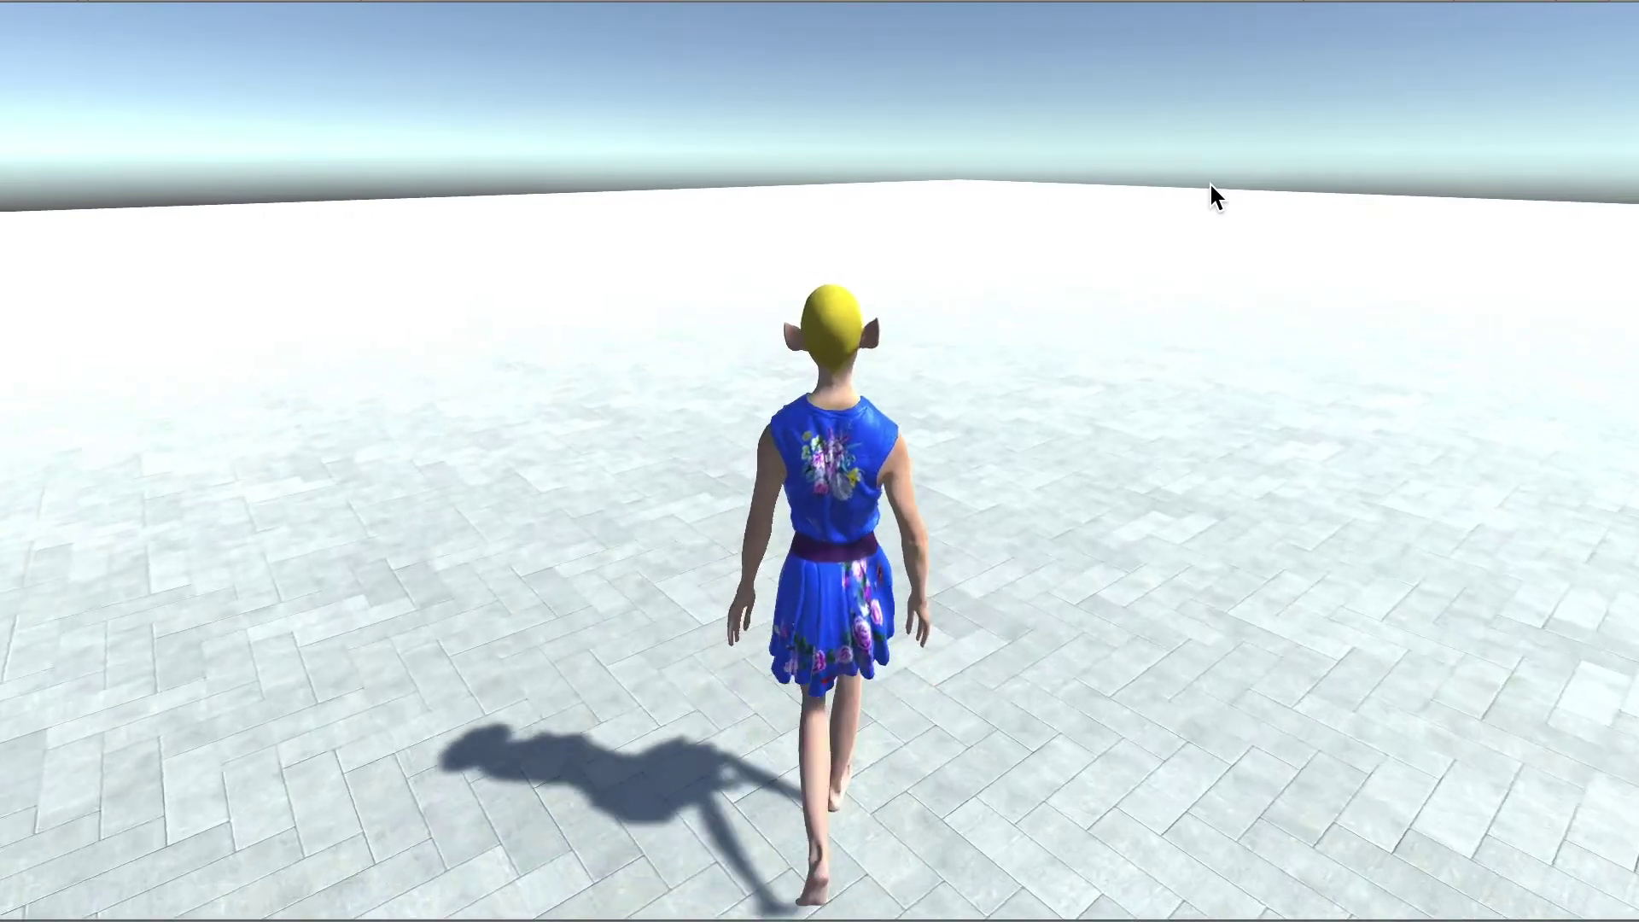
{"action": "key", "text": "a"}
{"action": "key", "text": "d"}
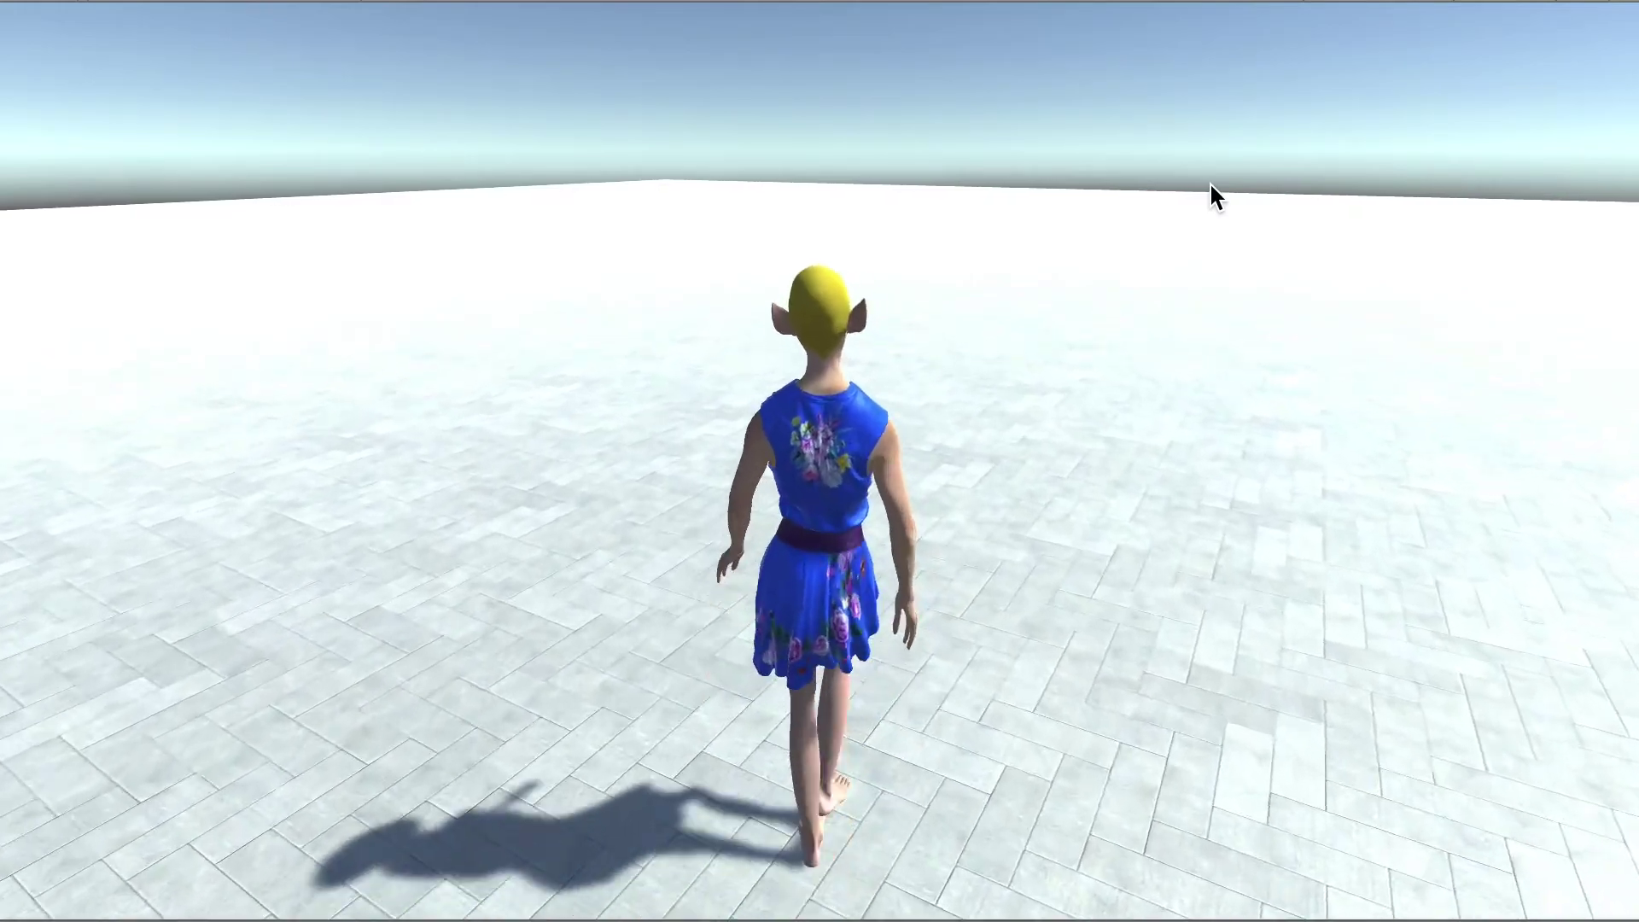
{"action": "key", "text": "shift"}
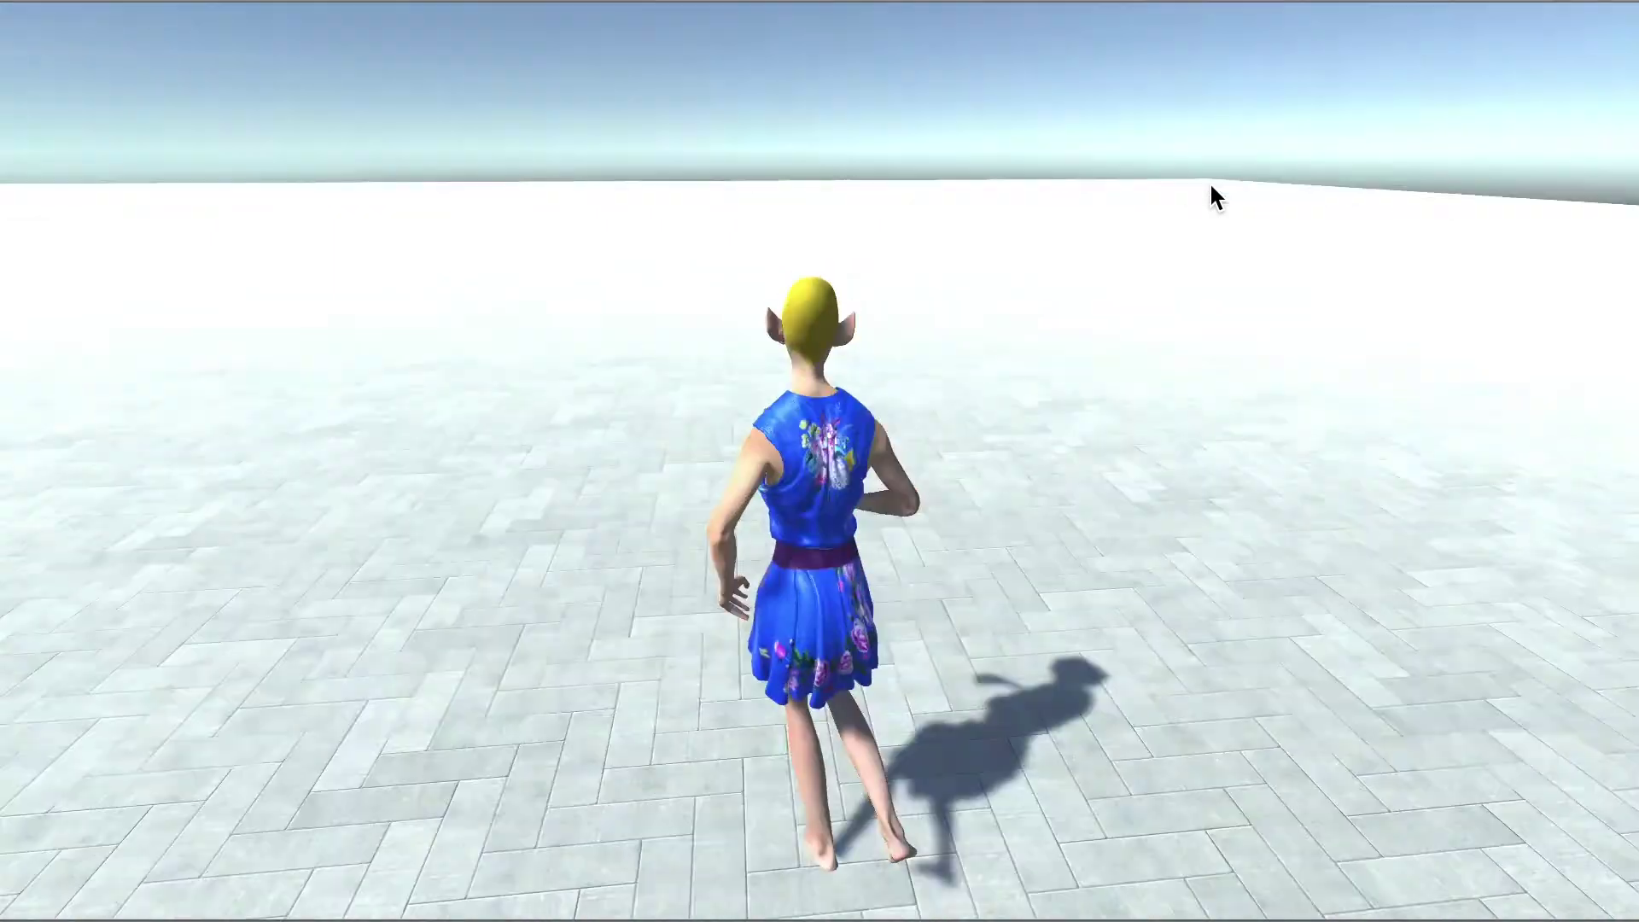
{"action": "key", "text": "space"}
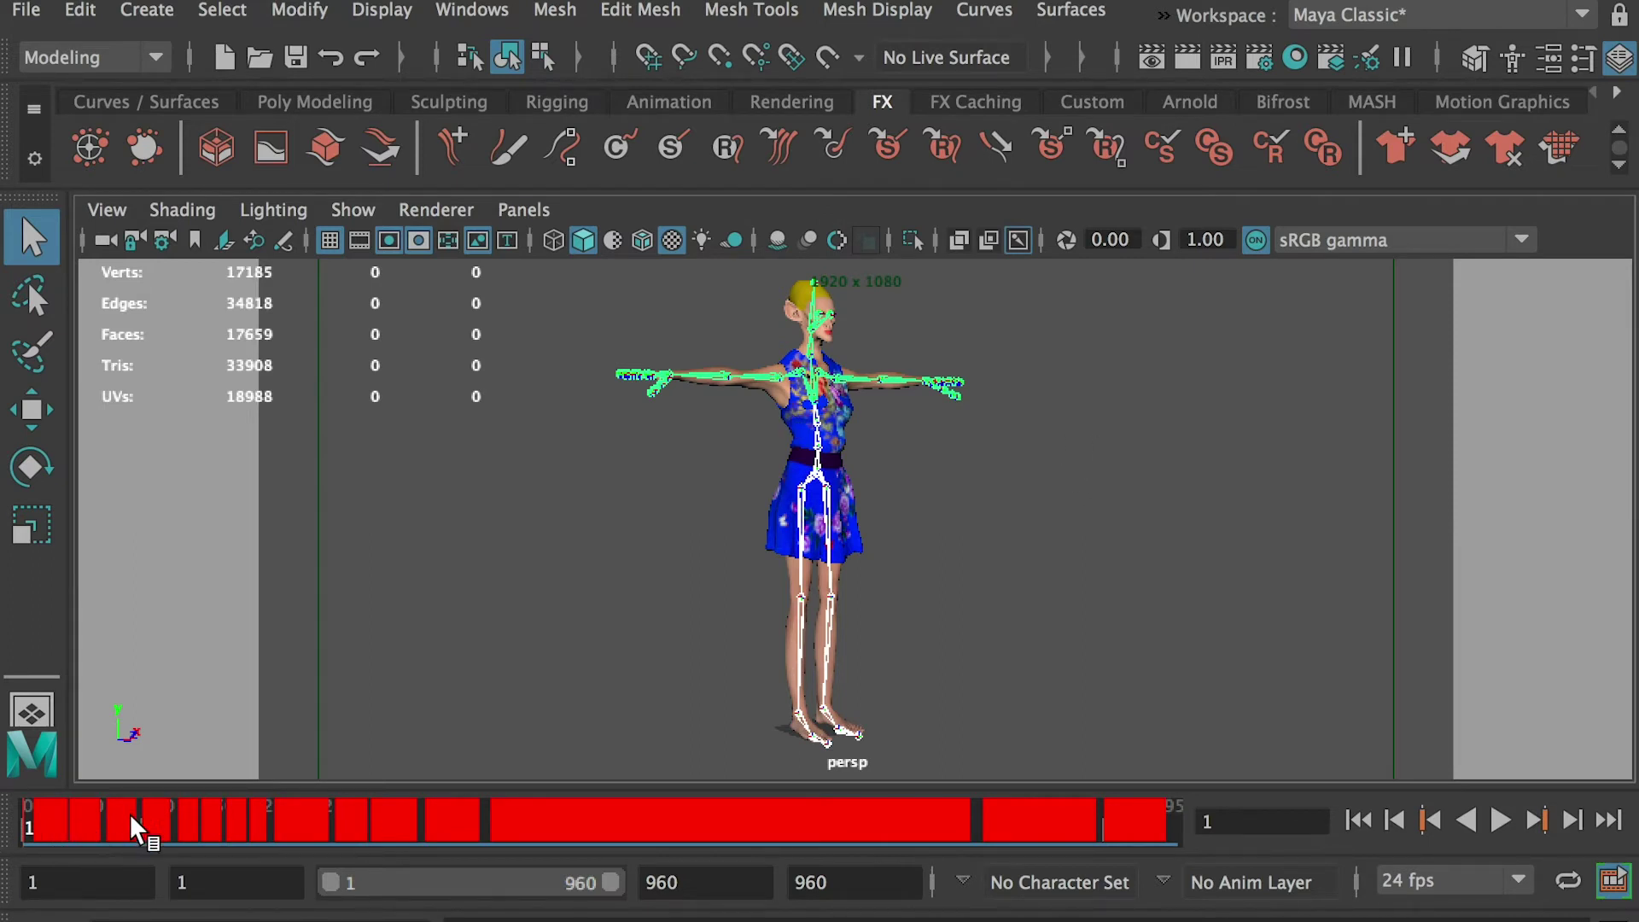
Step: Narrow the time slider to the first frames, restore the full 960-frame range, and expand MonsterA
{"action": "left_click_drag", "start_coordinate": [606, 888], "coordinate": [334, 894]}
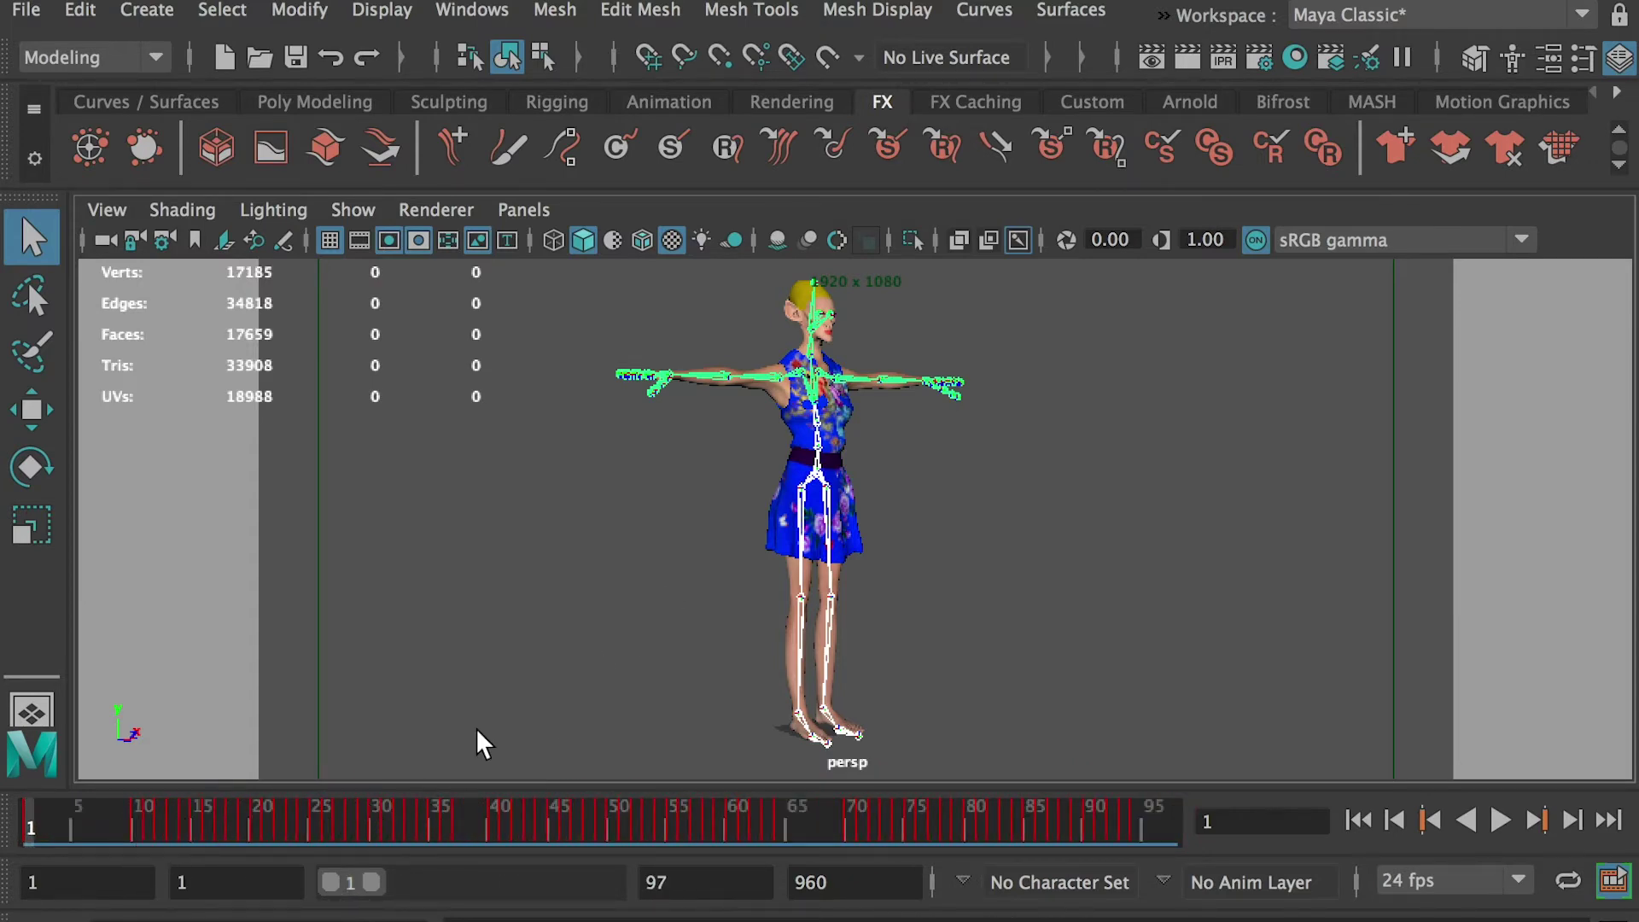
{"action": "double_click", "coordinate": [370, 881]}
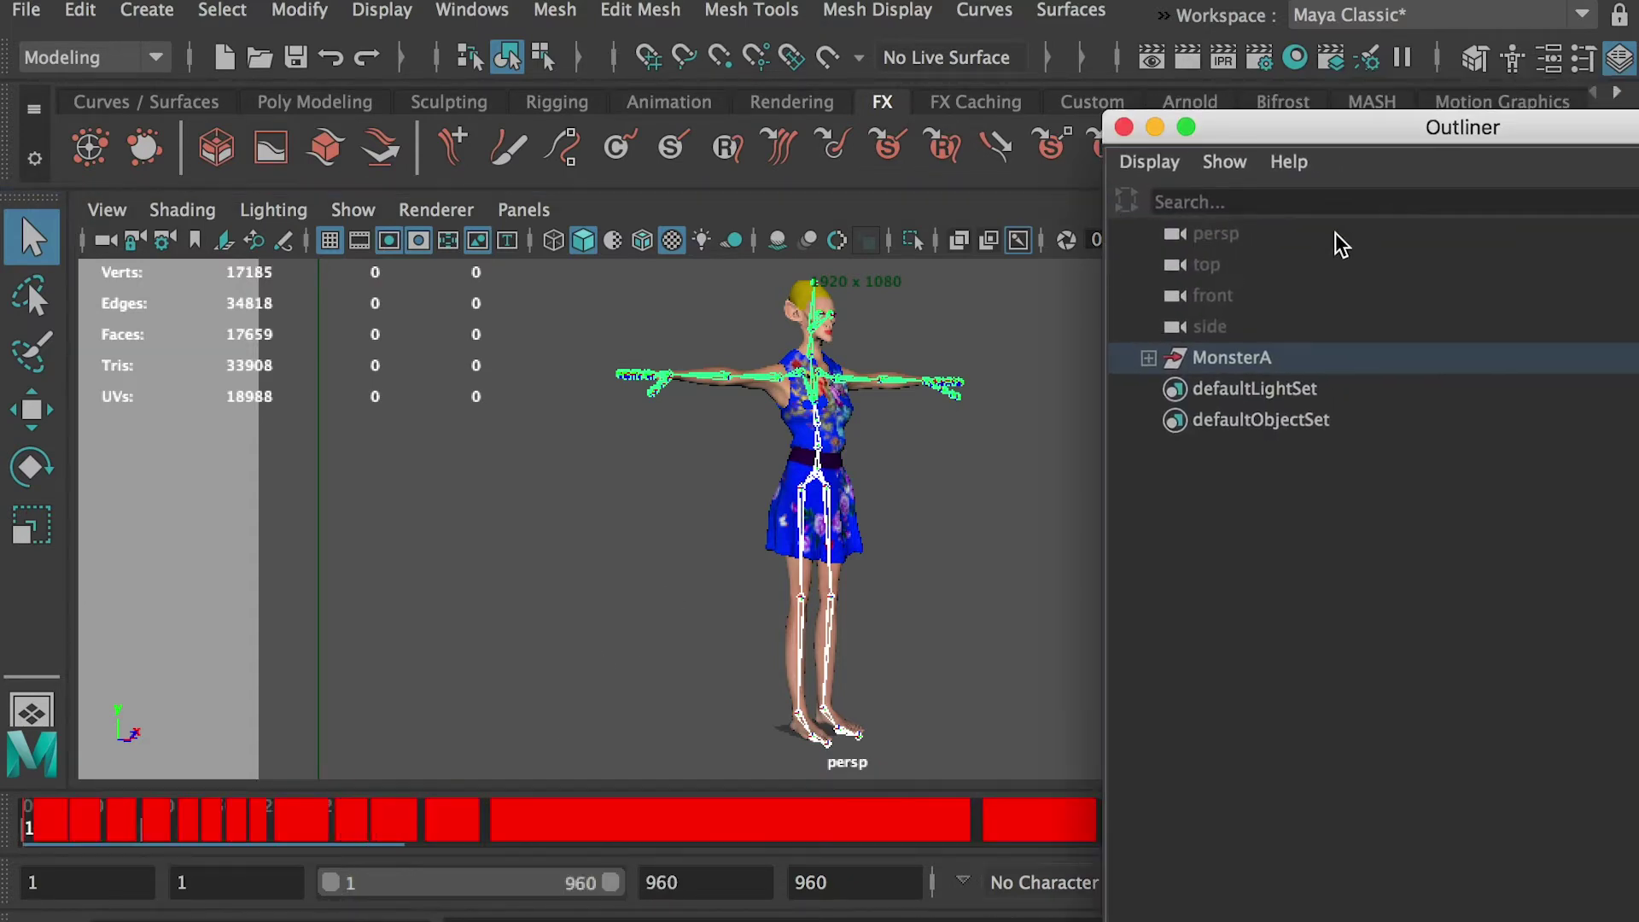
{"action": "left_click", "coordinate": [1148, 359]}
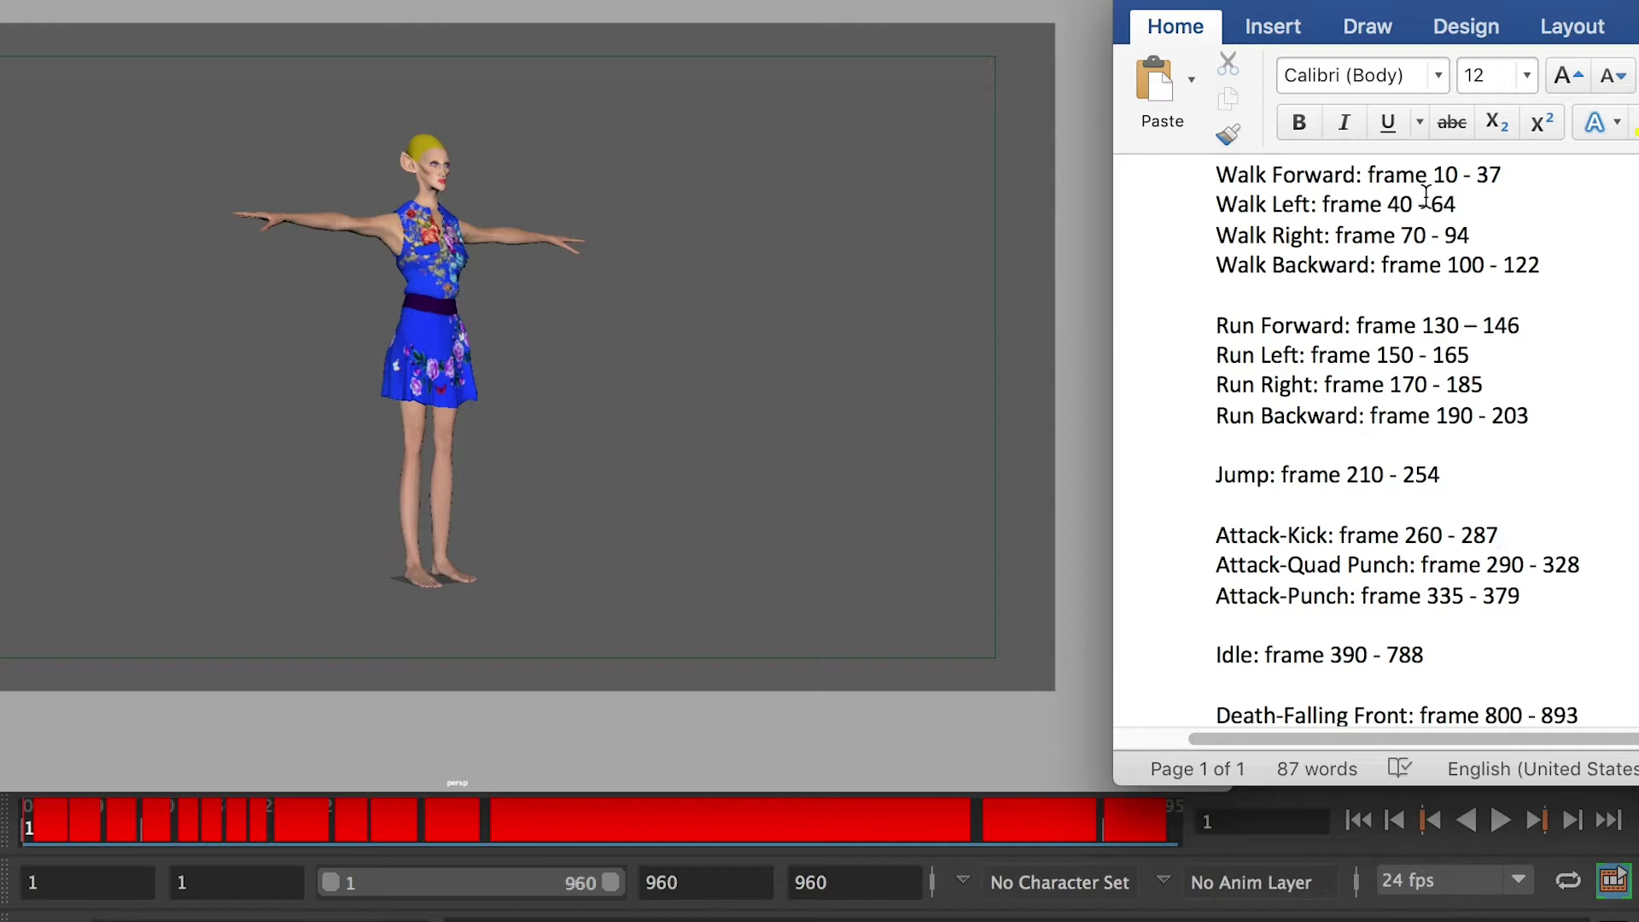
Step: Scroll through the Word frame-range notes while the animation preview video plays in QuickTime
{"action": "scroll", "coordinate": [1430, 192], "scroll_direction": "down", "scroll_amount": 1}
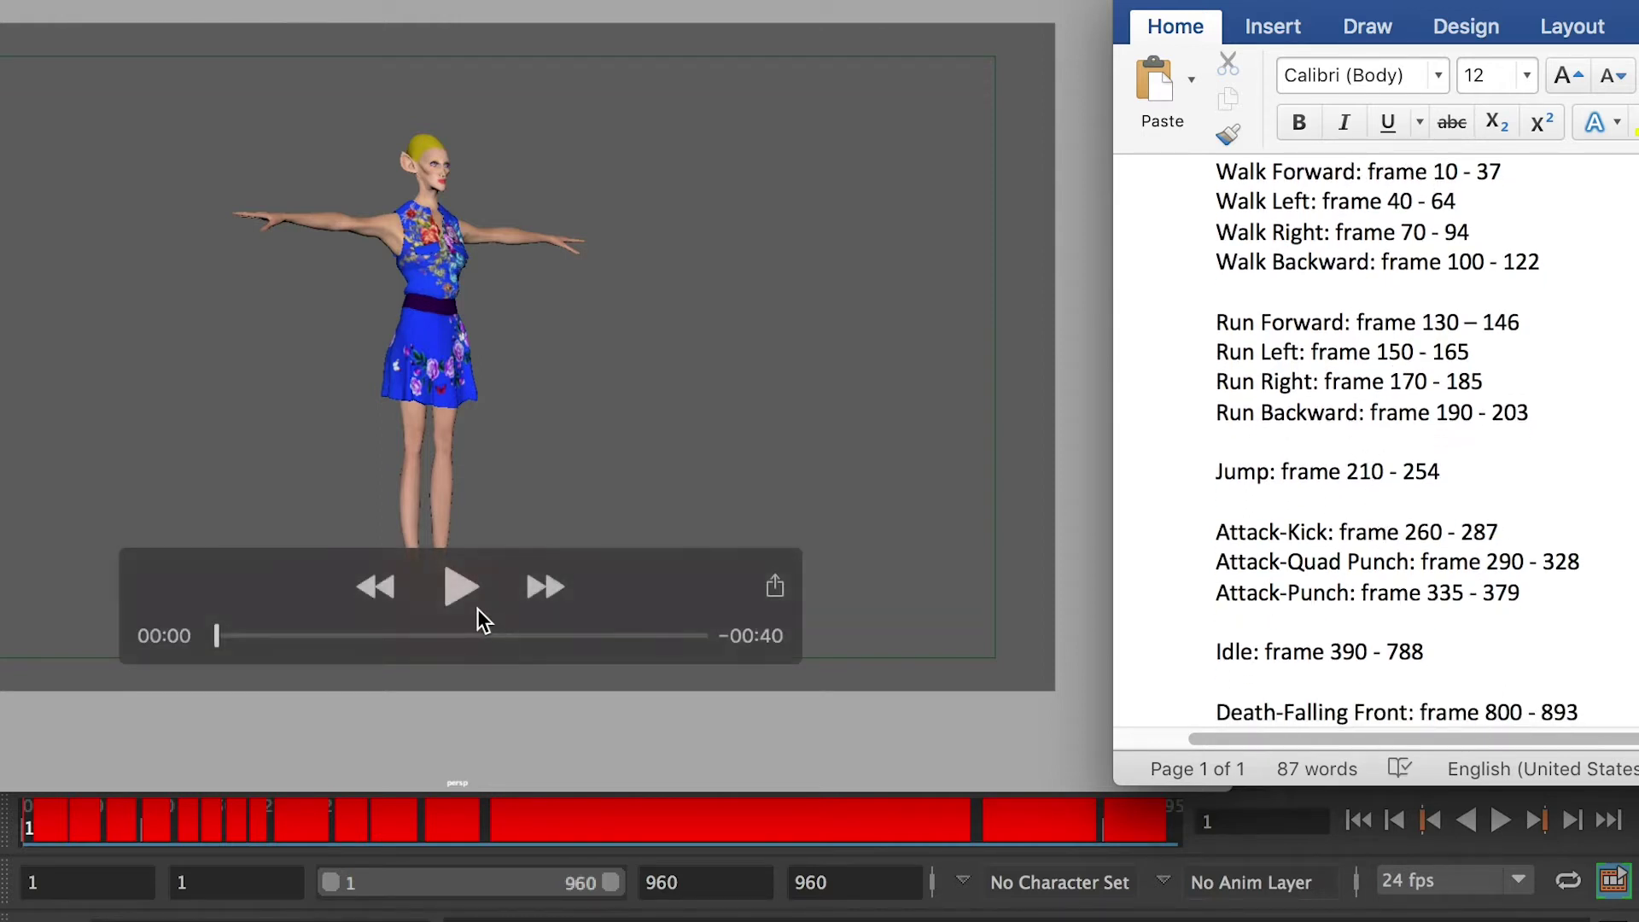
{"action": "left_click", "coordinate": [458, 587]}
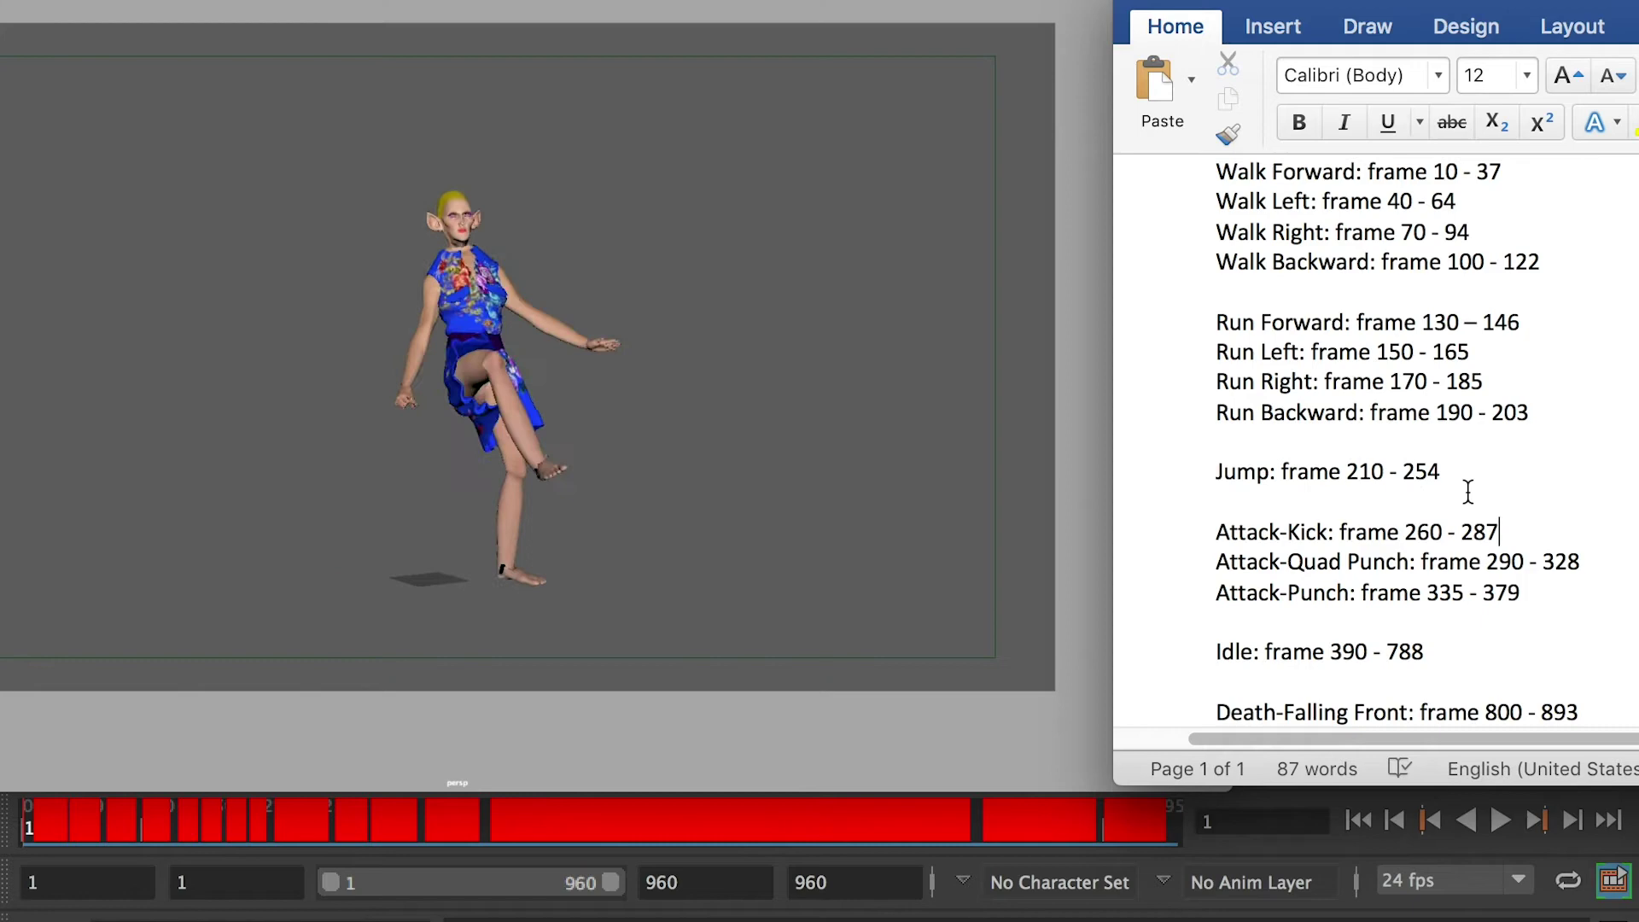
{"action": "scroll", "coordinate": [1451, 519], "scroll_direction": "down", "scroll_amount": 1}
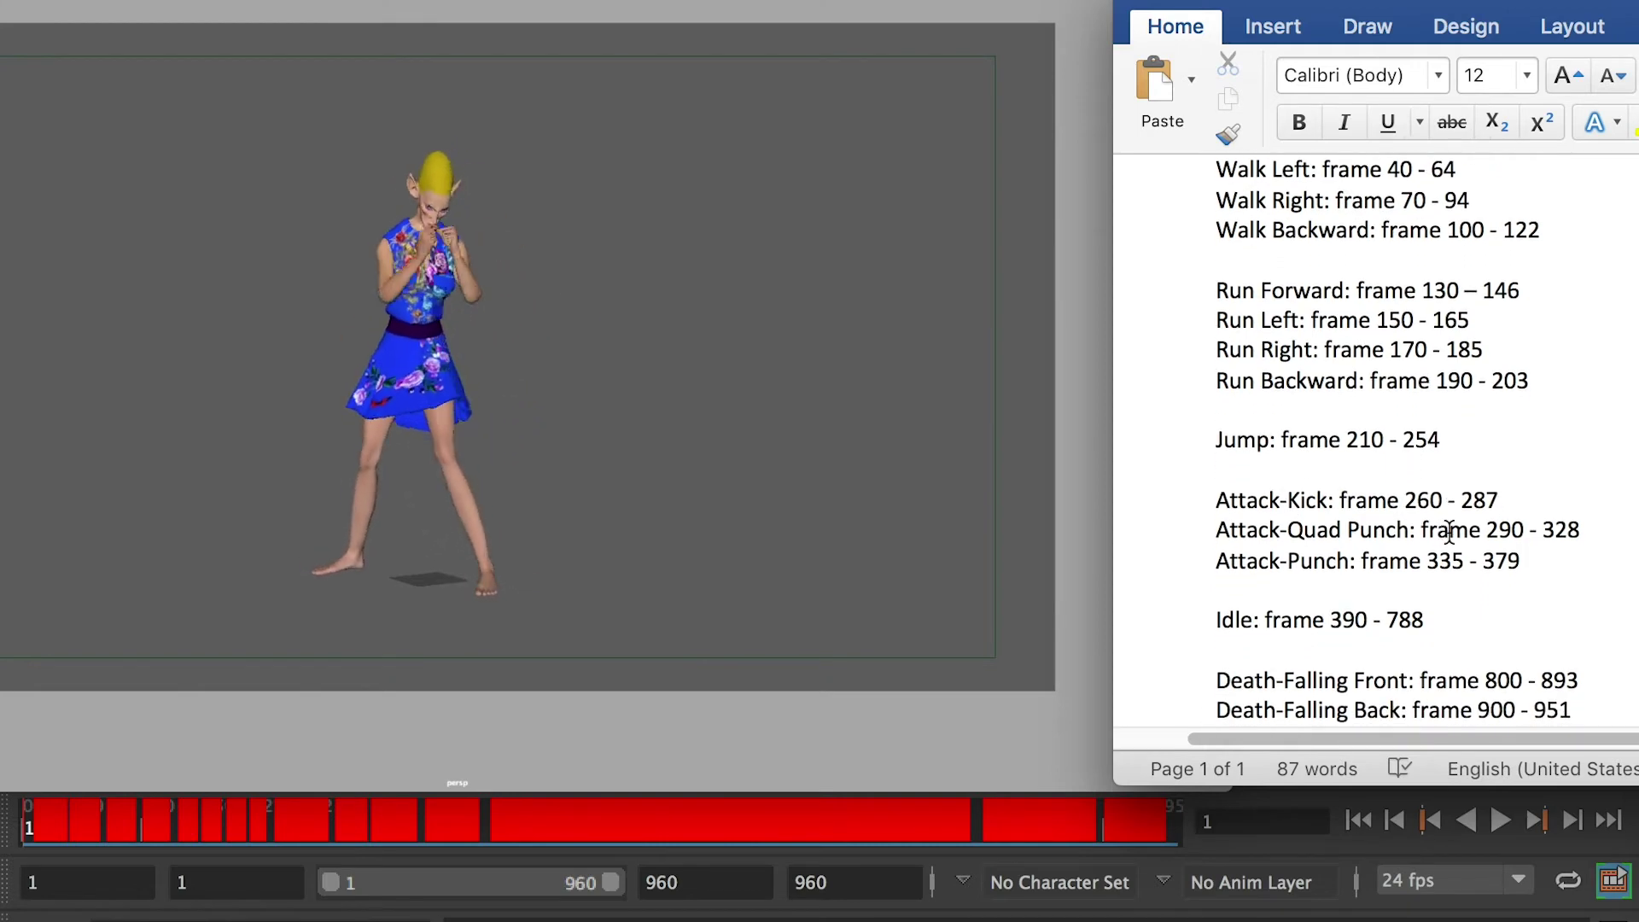
{"action": "scroll", "coordinate": [1450, 538], "scroll_direction": "down", "scroll_amount": 1}
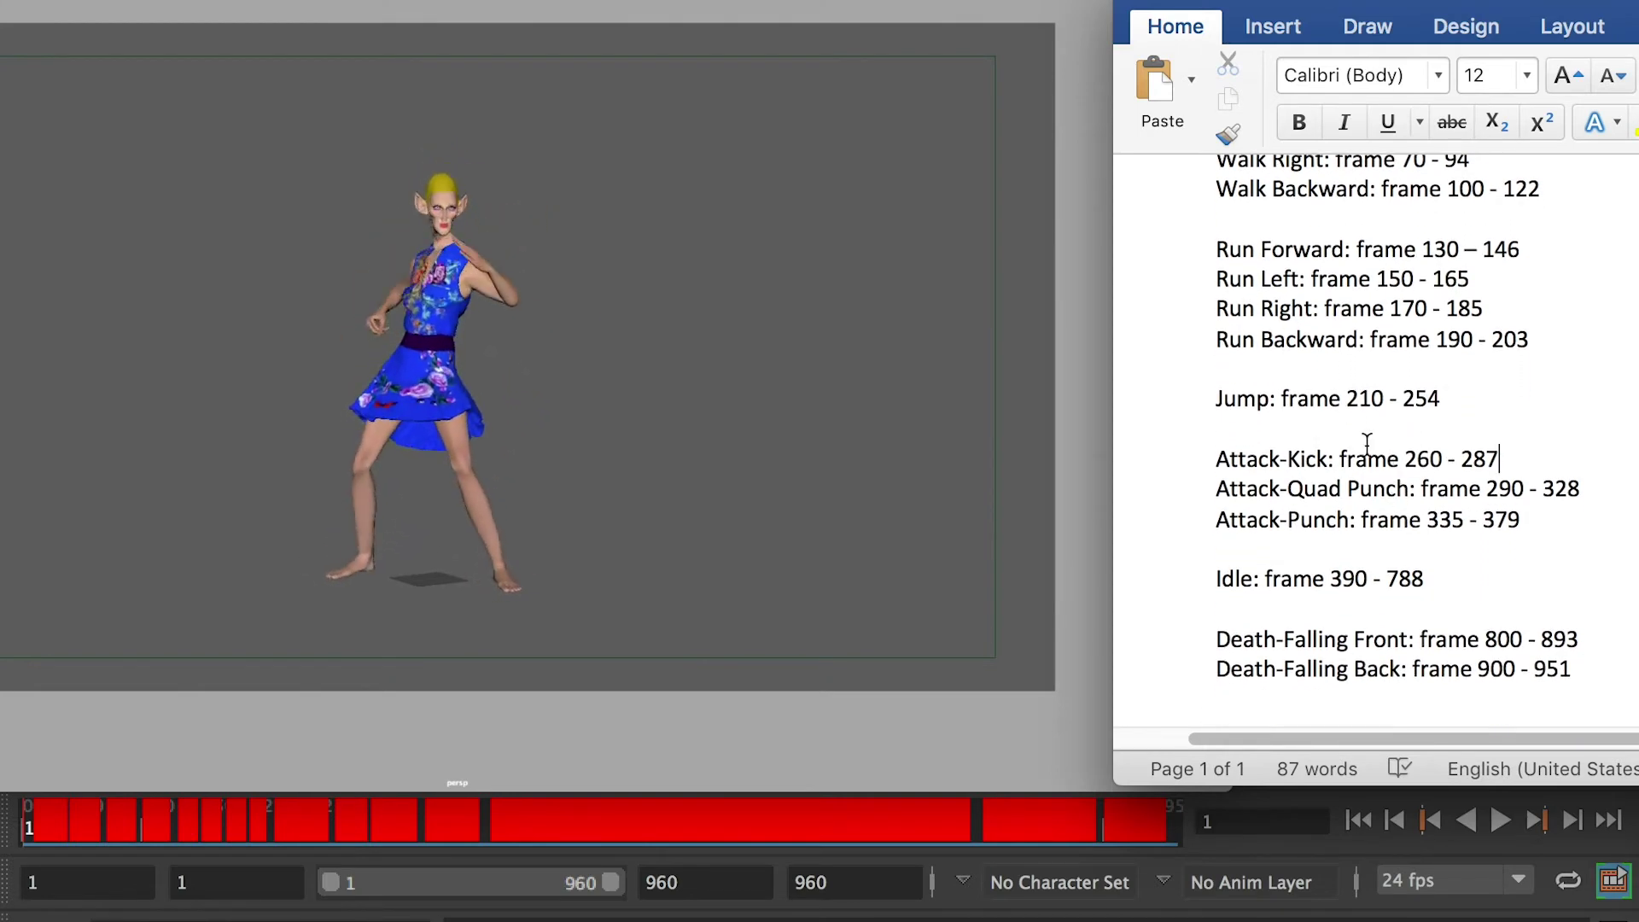
{"action": "scroll", "coordinate": [1366, 547], "scroll_direction": "down", "scroll_amount": 1}
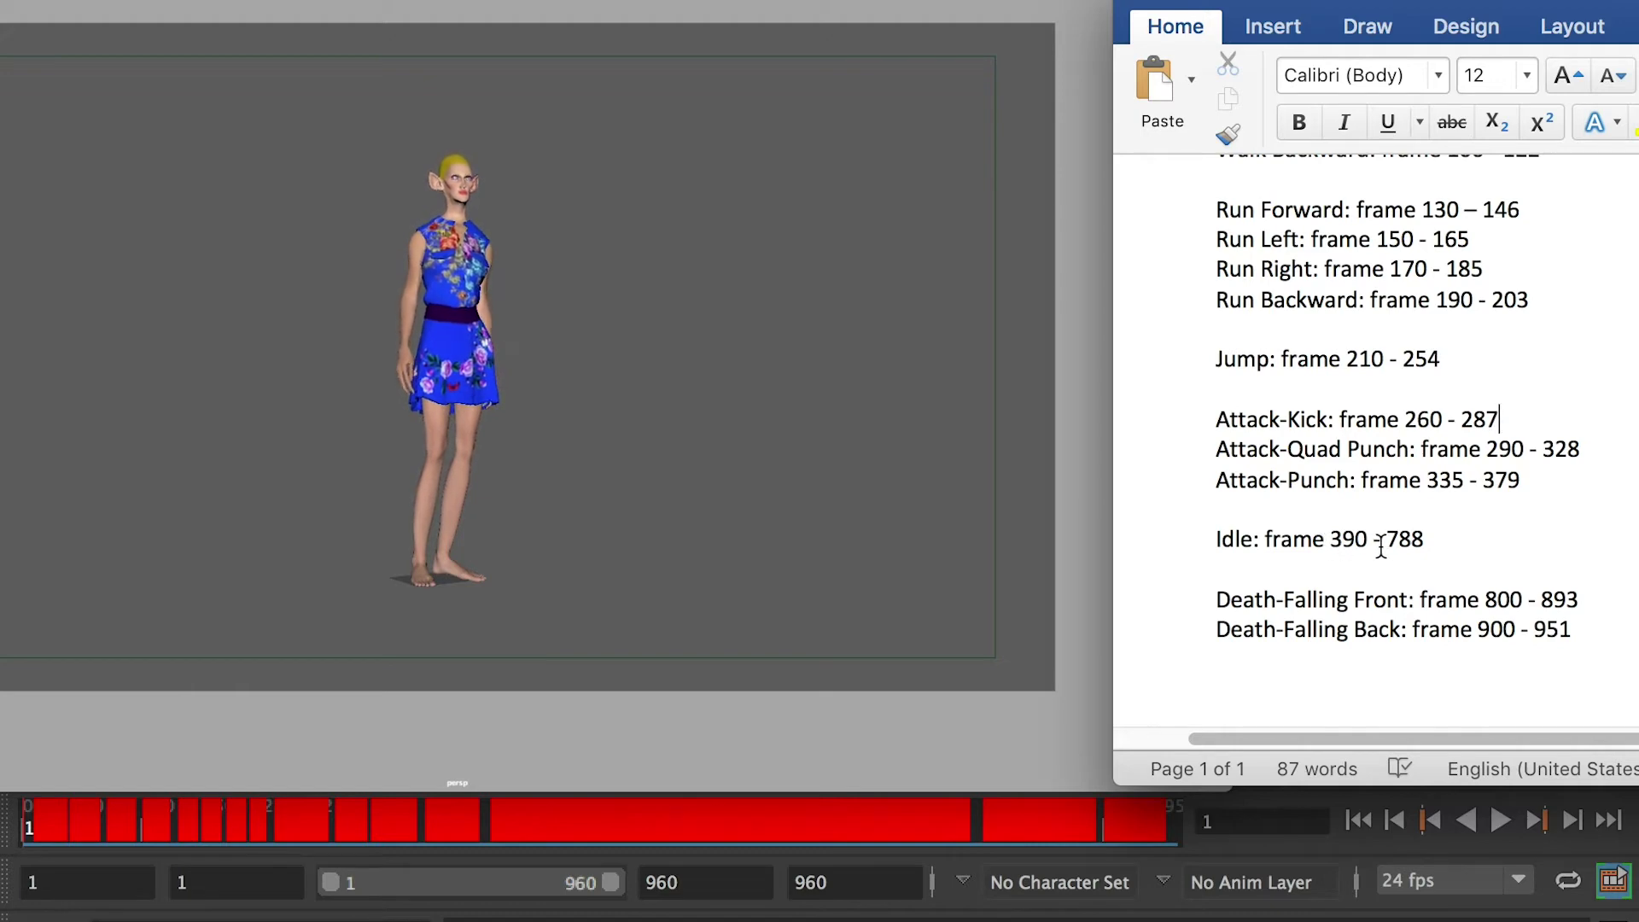
{"action": "mouse_move", "coordinate": [662, 375]}
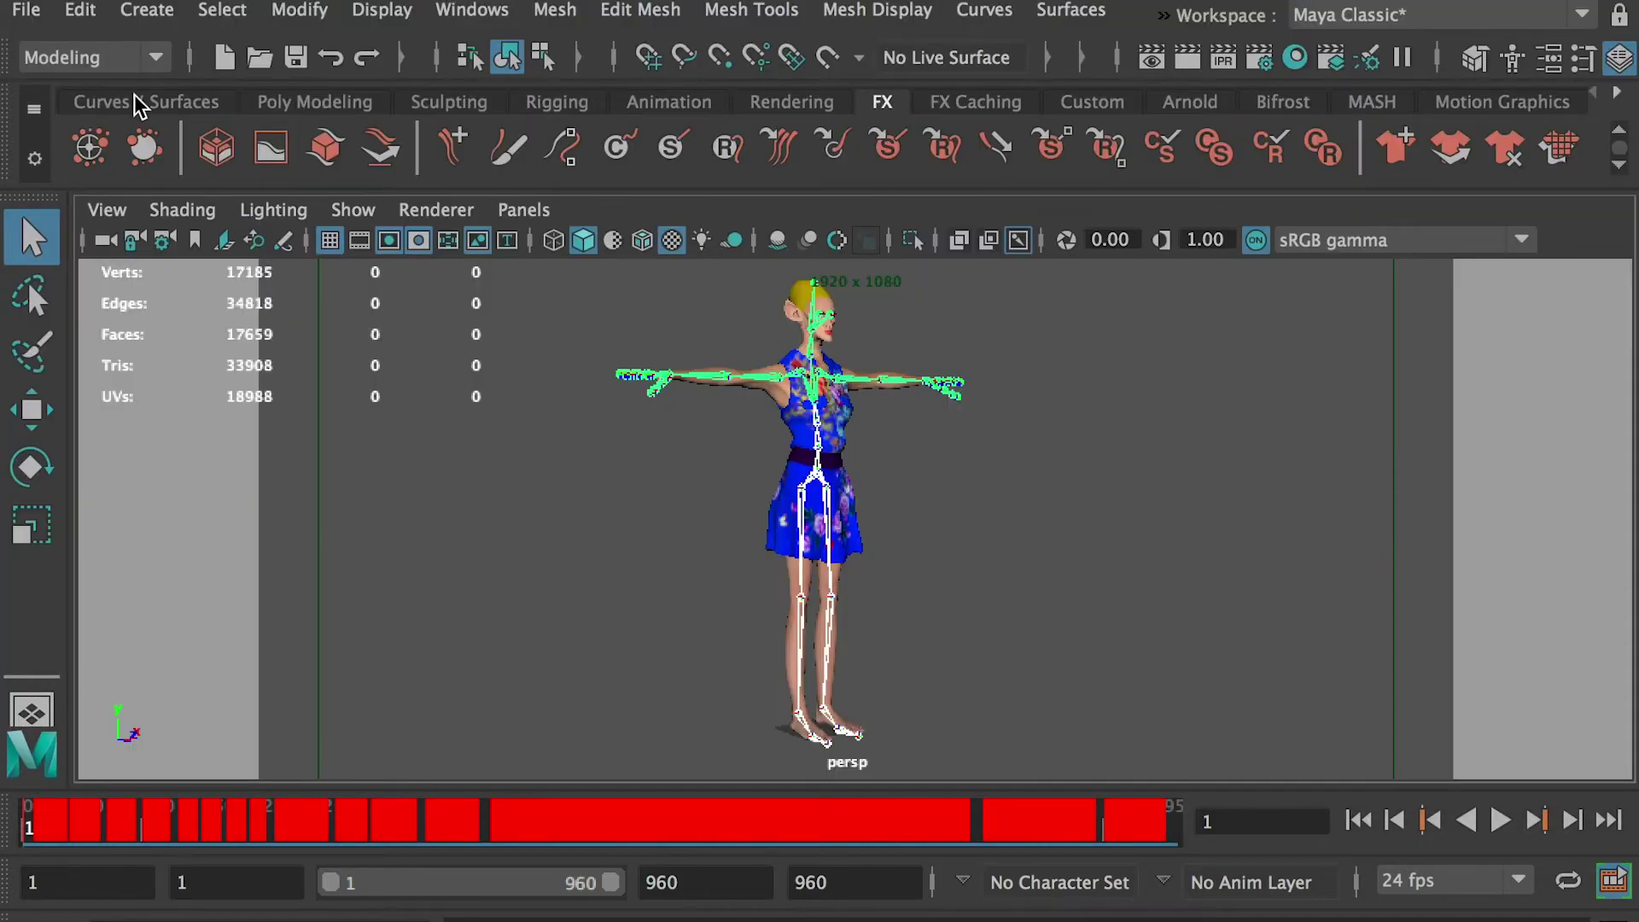
Step: Deselect the skeleton, expand then collapse MonsterA in the Outliner, and close the Outliner
{"action": "left_click", "coordinate": [471, 383]}
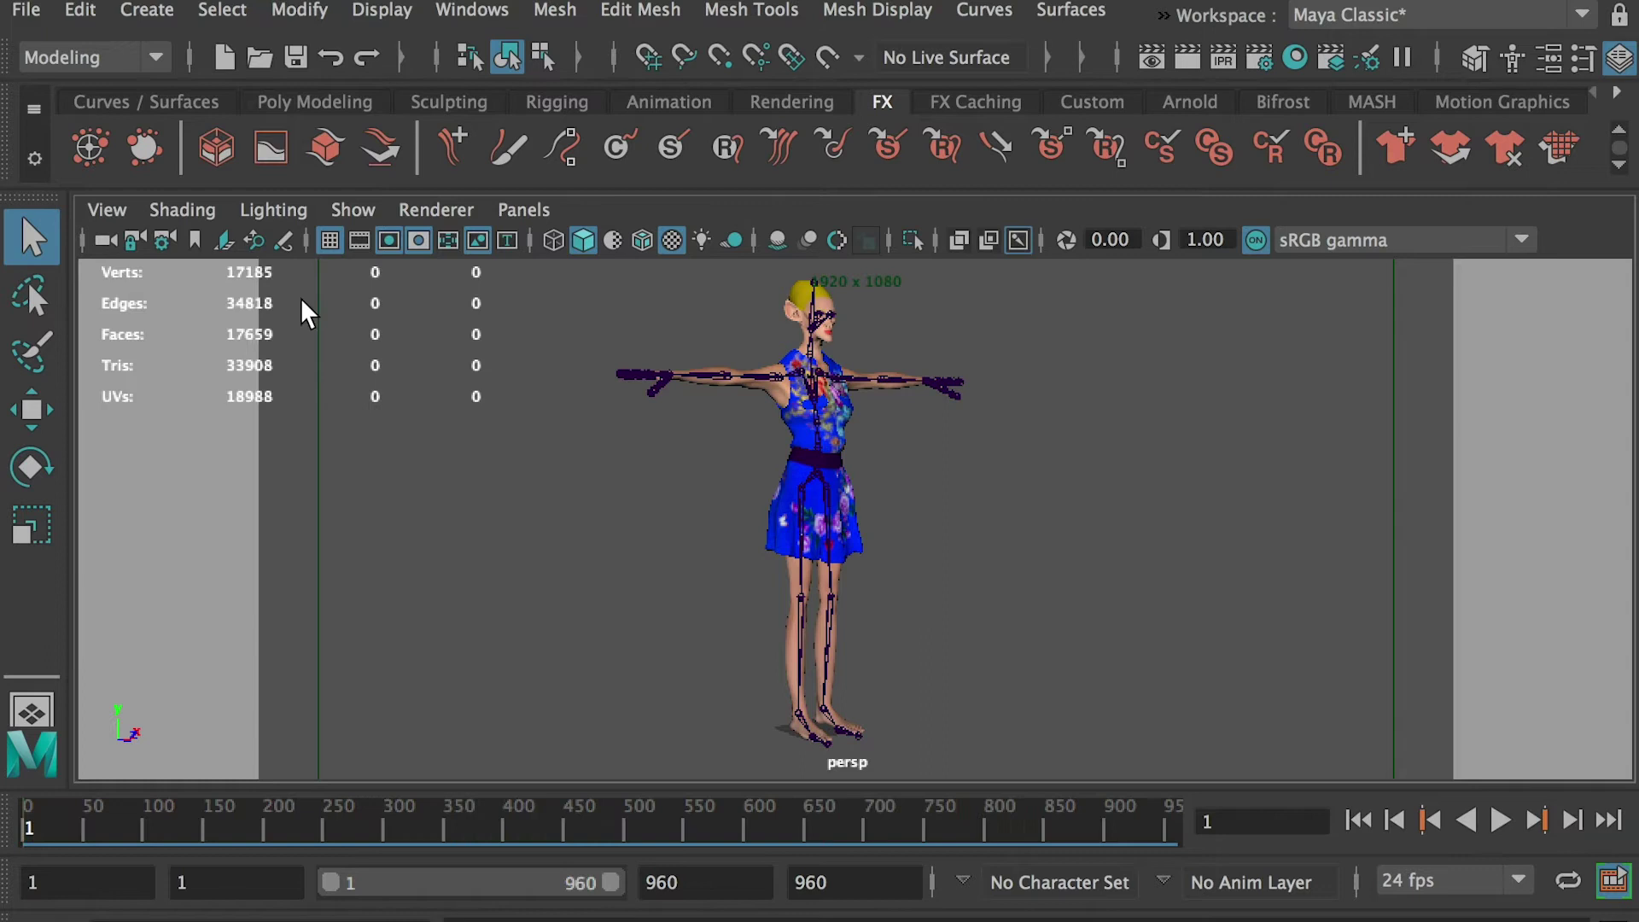
{"action": "left_click_drag", "start_coordinate": [1493, 132], "coordinate": [1218, 150]}
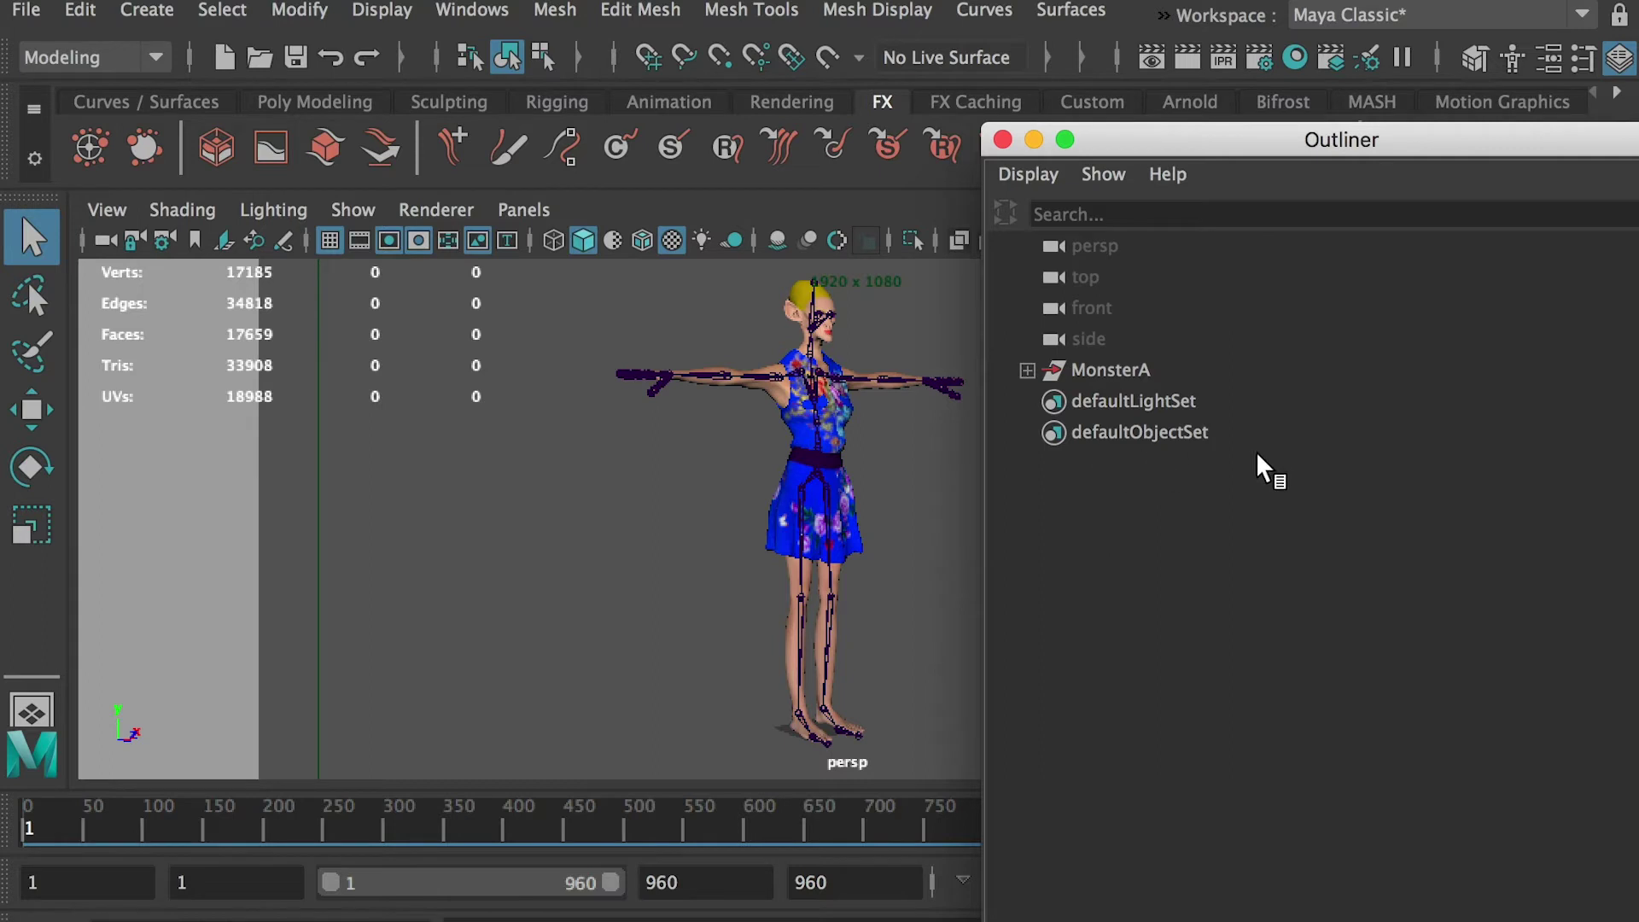
{"action": "left_click", "coordinate": [1027, 371]}
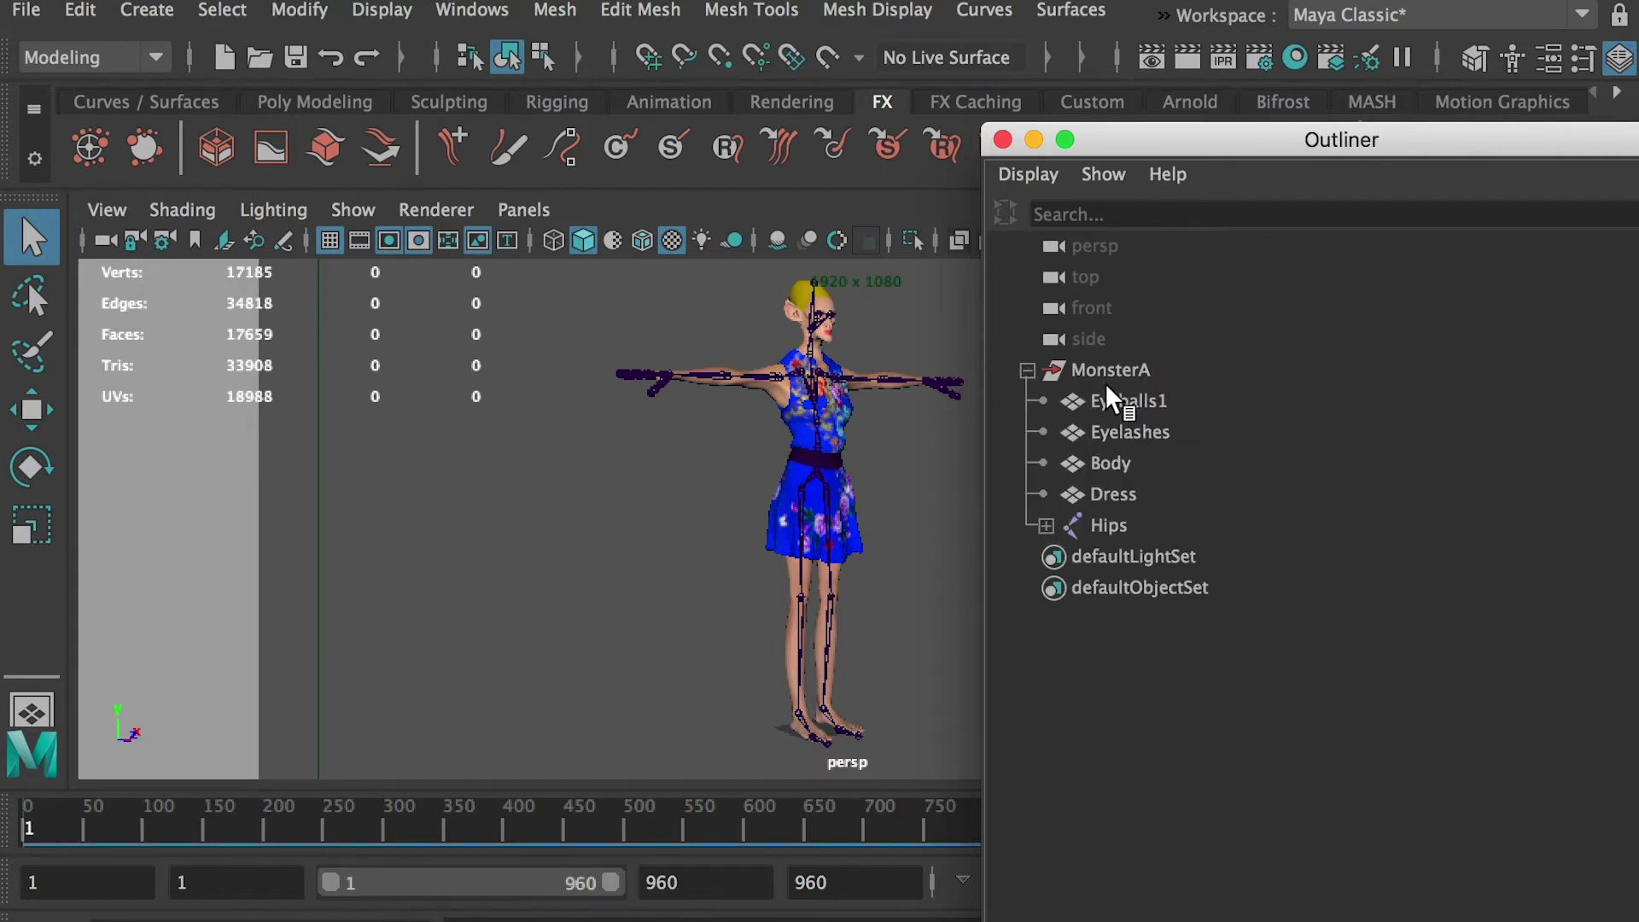
{"action": "left_click", "coordinate": [1026, 371]}
{"action": "left_click", "coordinate": [1002, 139]}
Step: Start a File > Export All named MonsterA, then cancel the export
{"action": "left_click", "coordinate": [19, 17]}
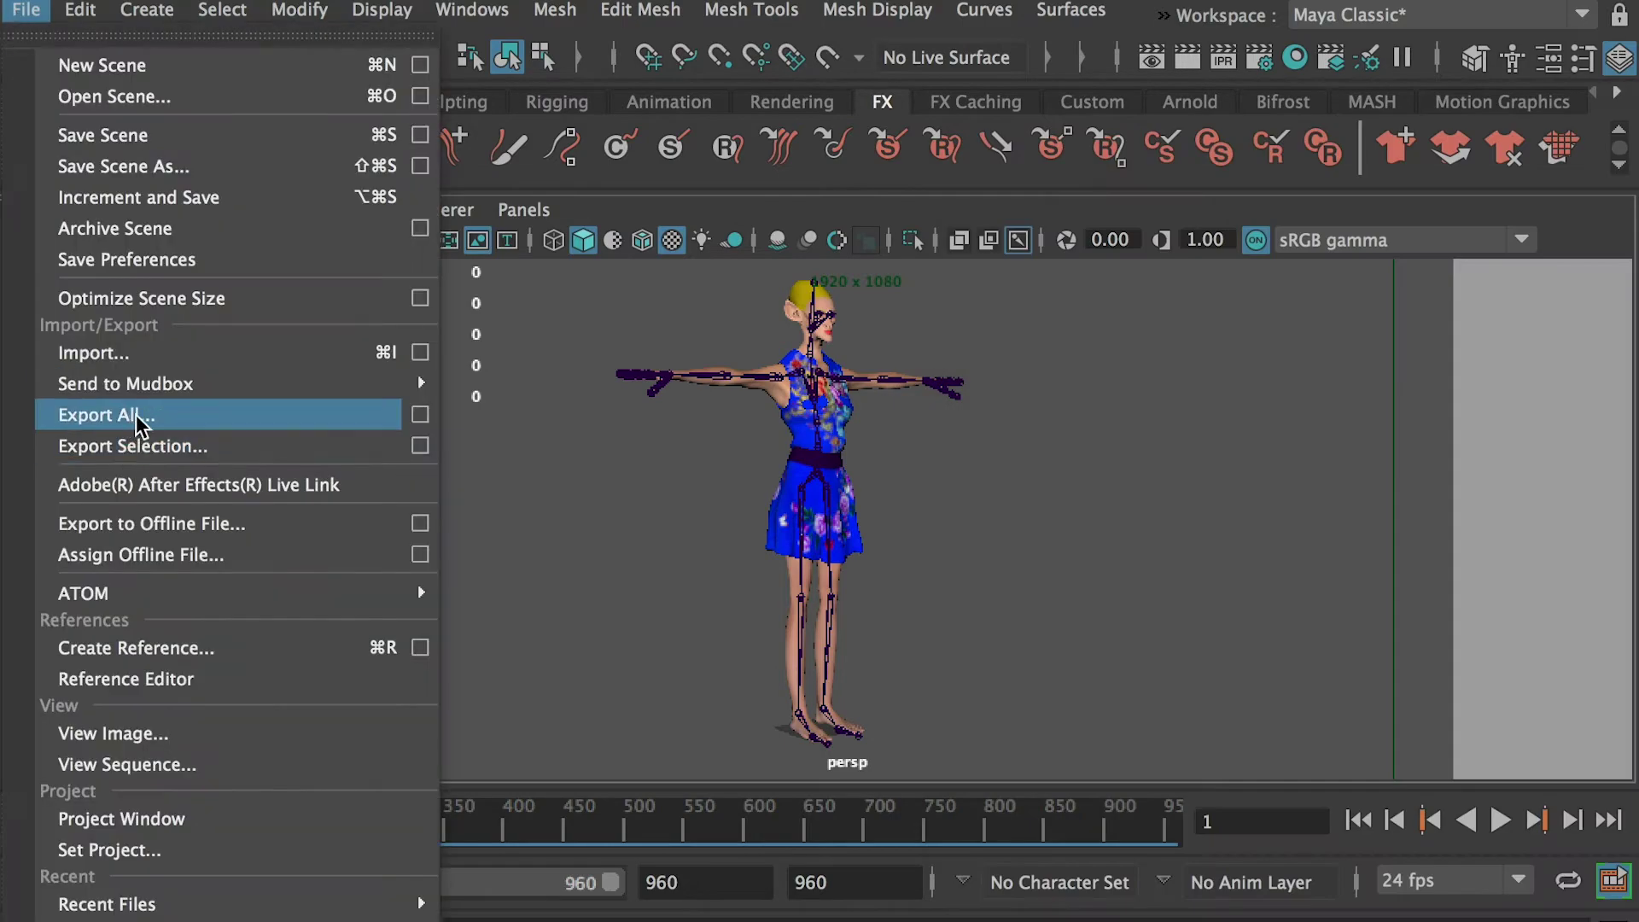
{"action": "left_click", "coordinate": [191, 413]}
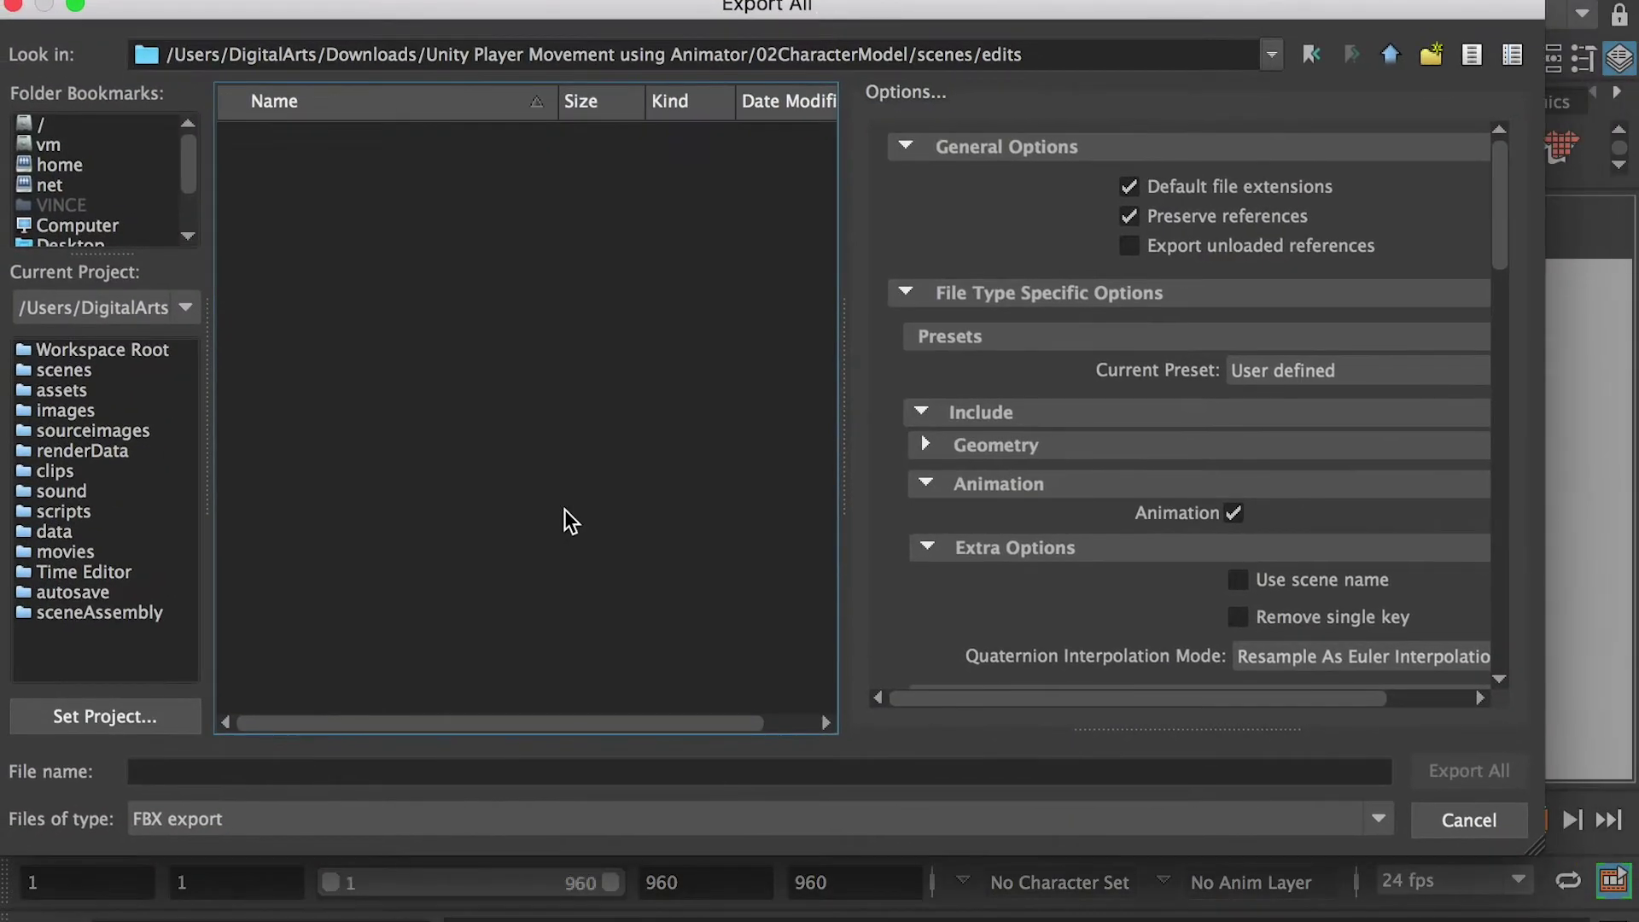
{"action": "left_click", "coordinate": [341, 771]}
{"action": "type", "text": "MonsterA"}
{"action": "scroll", "coordinate": [1502, 227], "scroll_direction": "down", "scroll_amount": 2}
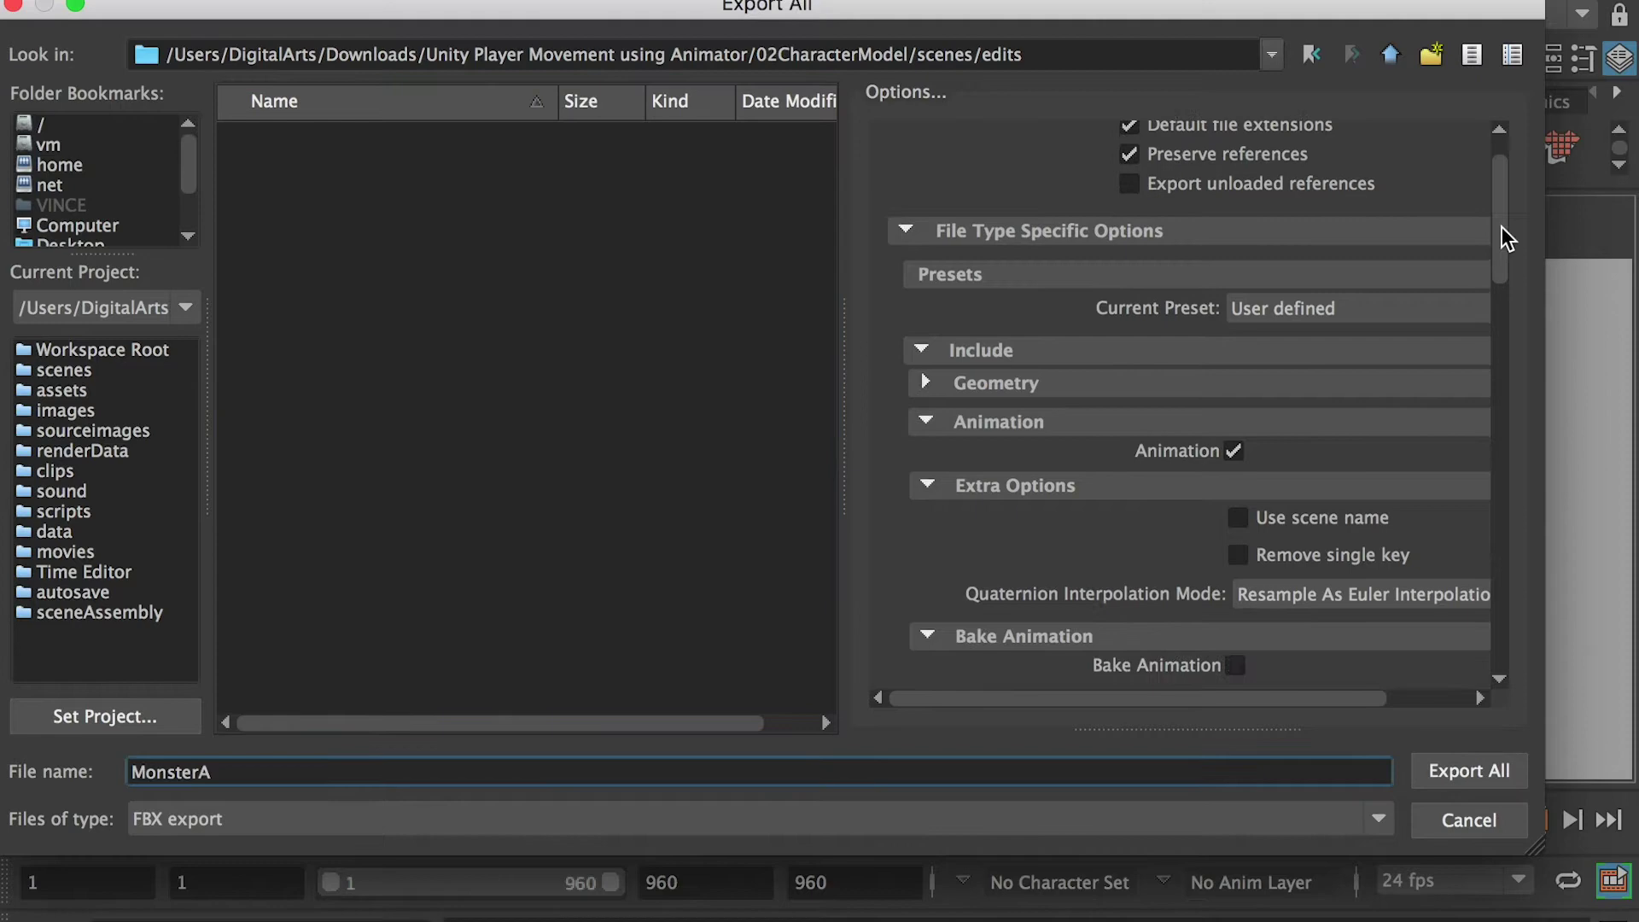
{"action": "scroll", "coordinate": [1321, 372], "scroll_direction": "up", "scroll_amount": 2}
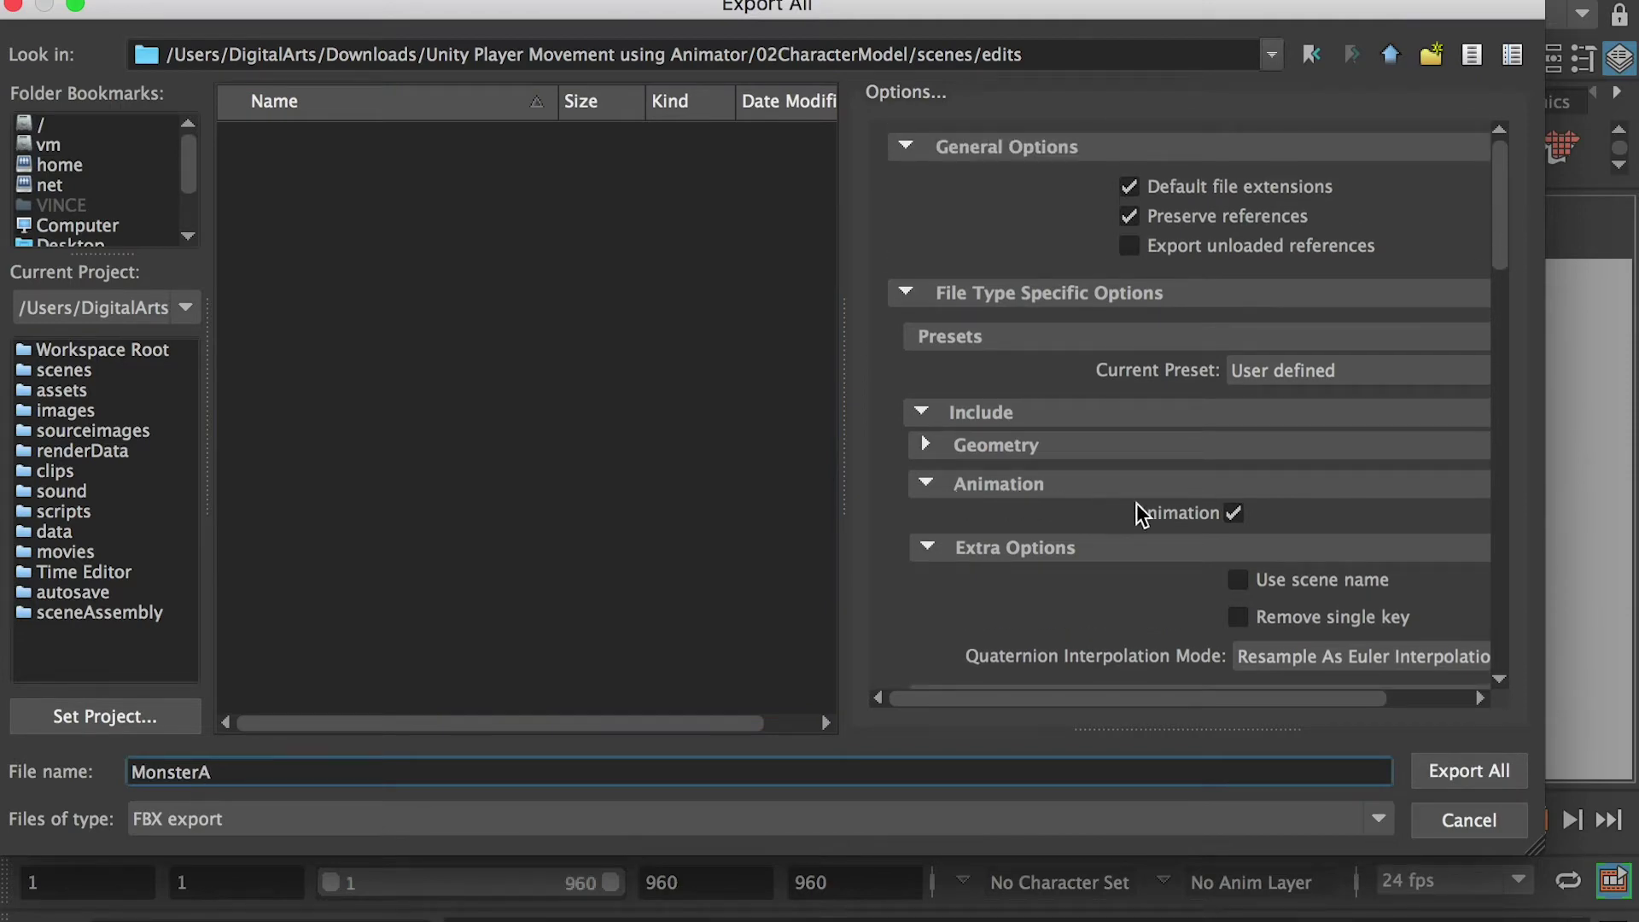
{"action": "left_click_drag", "start_coordinate": [1499, 243], "coordinate": [1490, 598]}
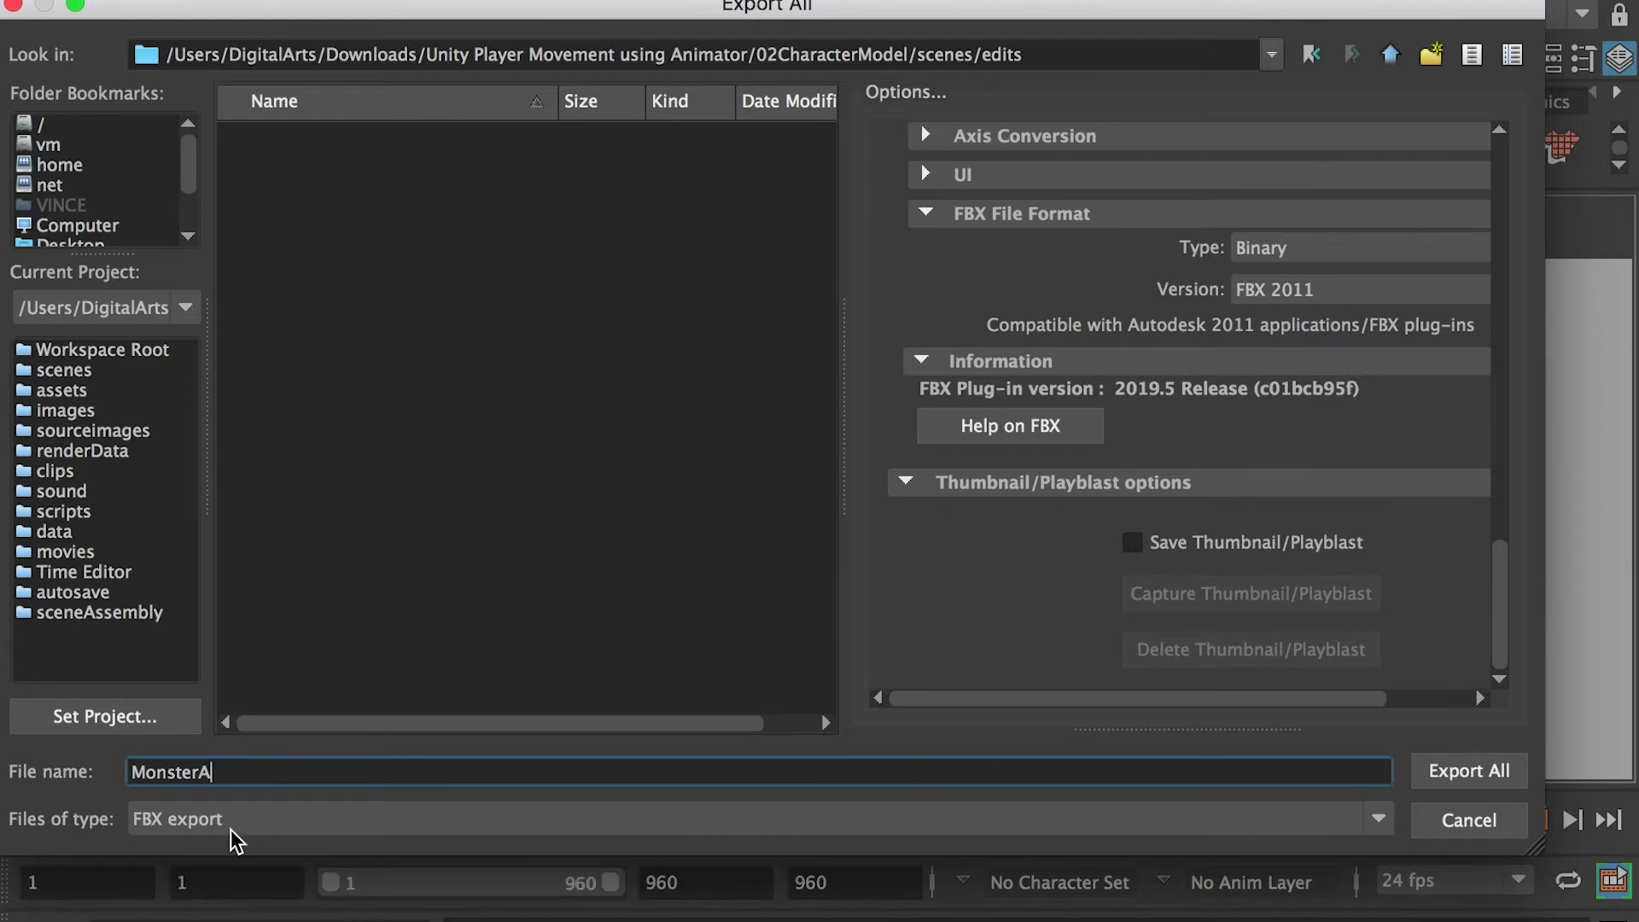
{"action": "left_click", "coordinate": [1467, 821]}
Step: Filter the Plug-in Manager for fbx to confirm fbxmaya.bundle is loaded and auto-loaded
{"action": "left_click", "coordinate": [468, 12]}
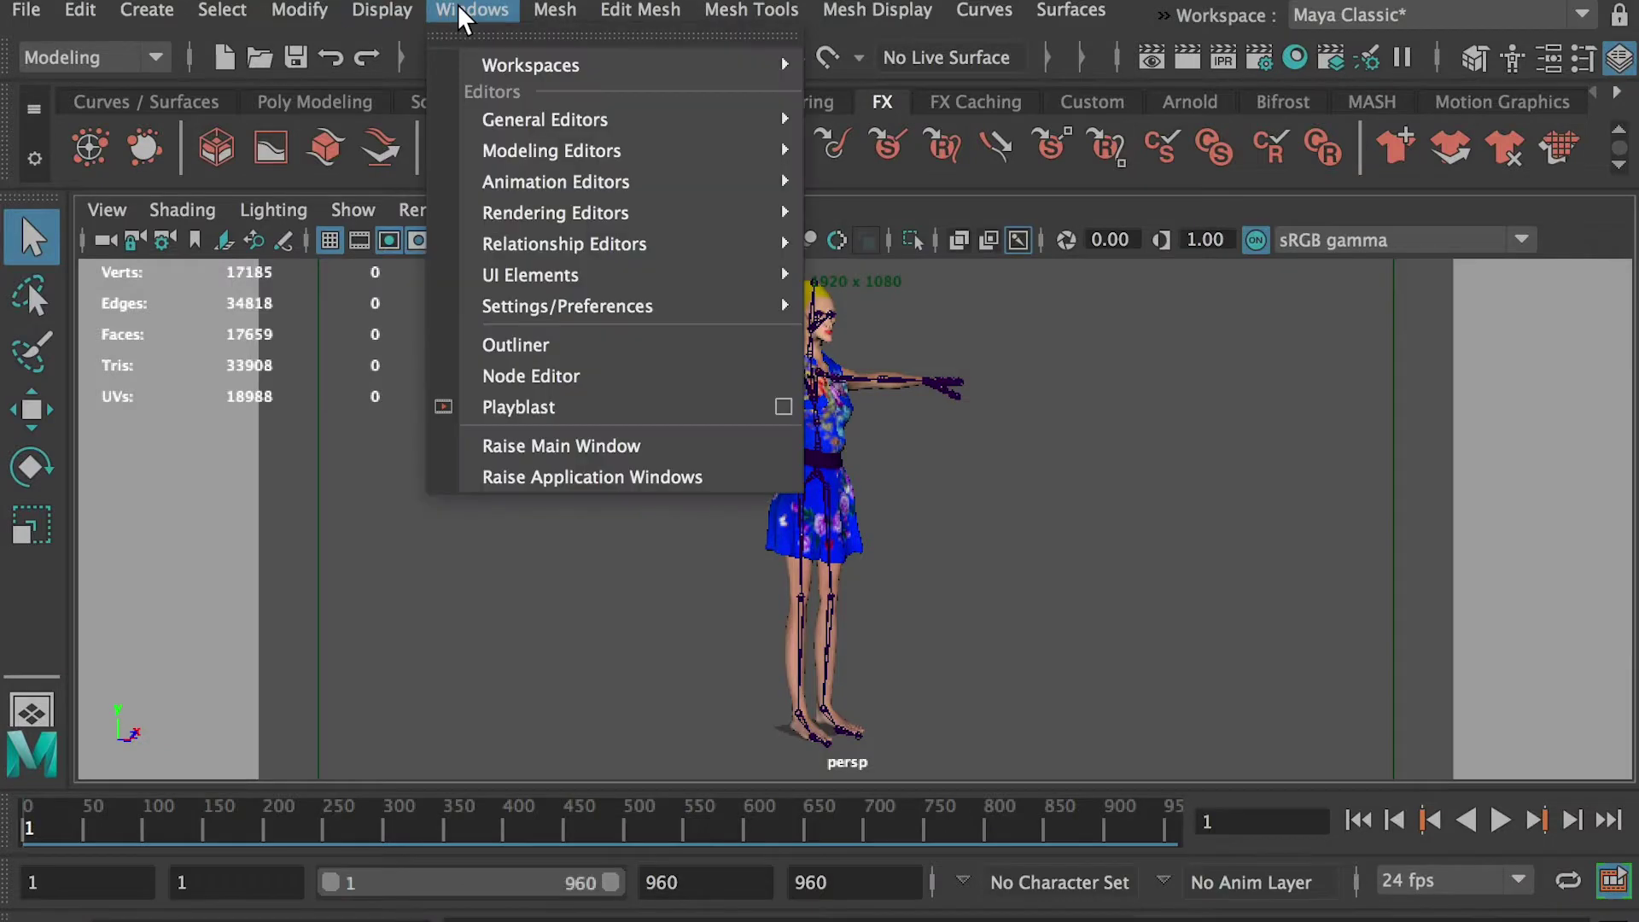
{"action": "mouse_move", "coordinate": [574, 307]}
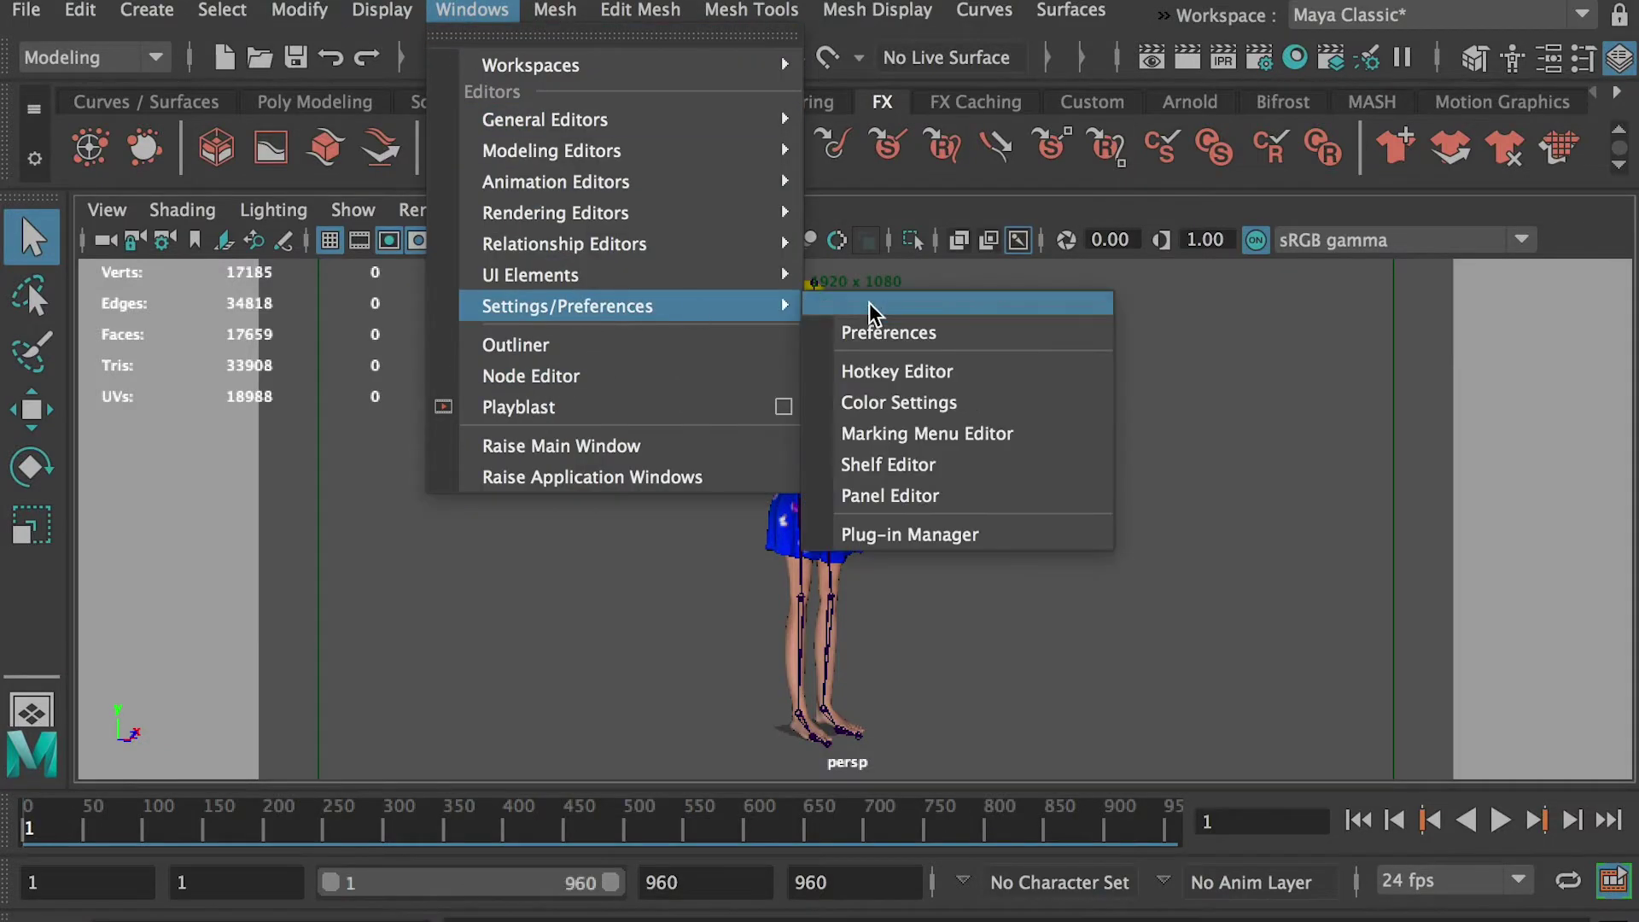
{"action": "left_click", "coordinate": [951, 536]}
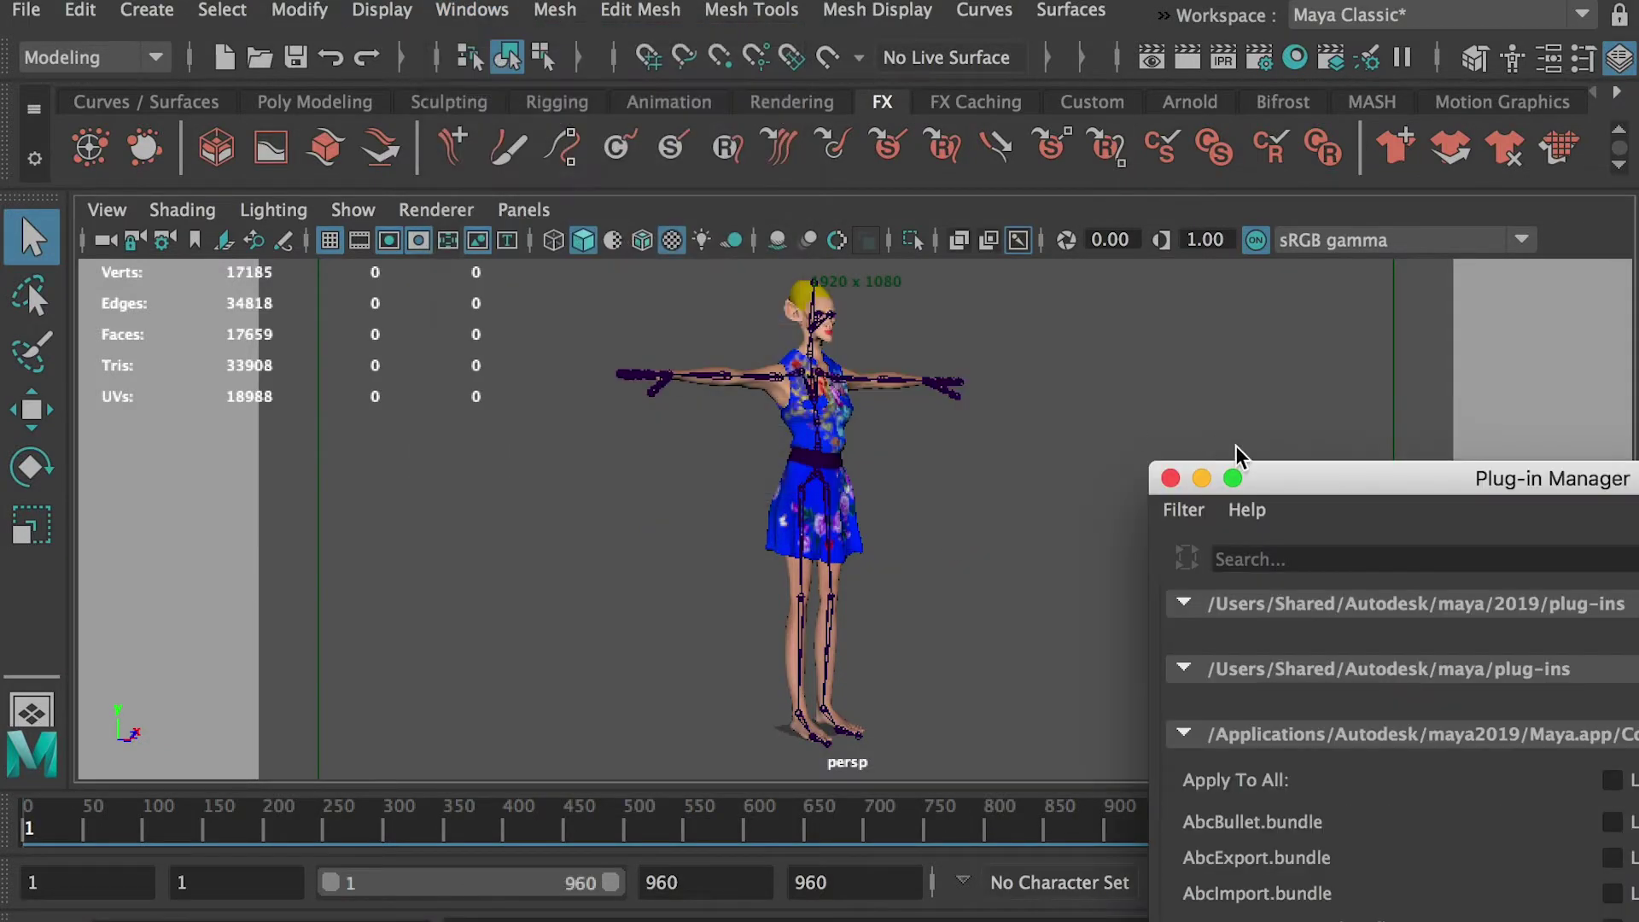
{"action": "left_click_drag", "start_coordinate": [1327, 467], "coordinate": [625, 119]}
{"action": "left_click", "coordinate": [688, 338]}
{"action": "type", "text": "fbx"}
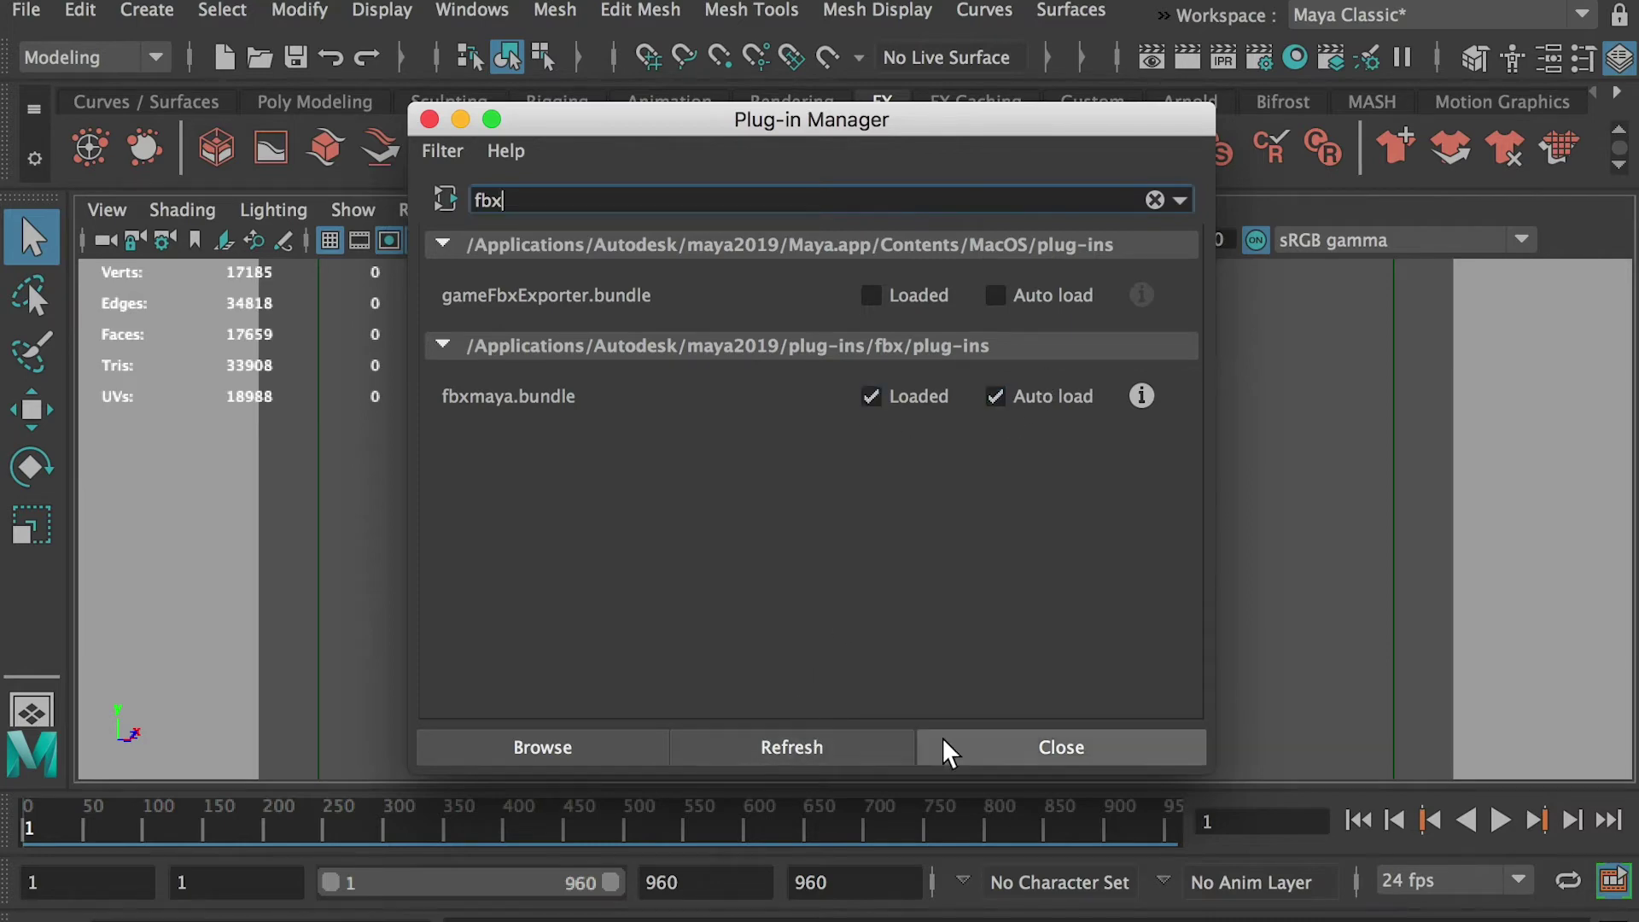
{"action": "left_click", "coordinate": [1072, 751]}
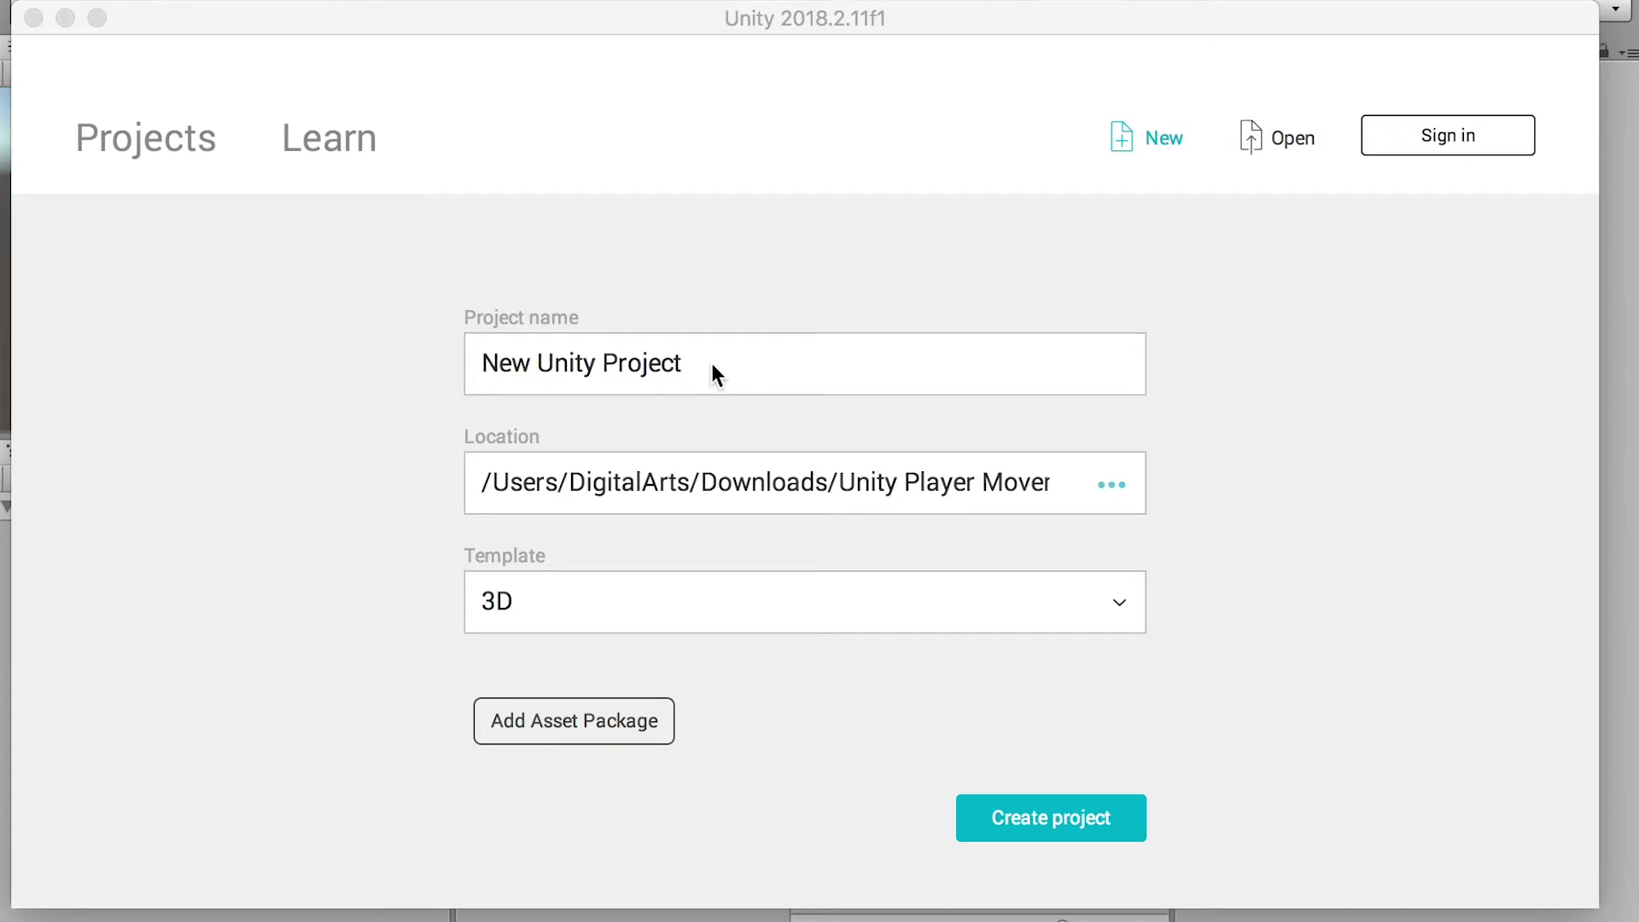
Step: Create a new 3D Unity project with the pasted project name
{"action": "left_click_drag", "start_coordinate": [710, 364], "coordinate": [417, 366]}
{"action": "type", "text": "04Unity3rdPersonControl-Demo"}
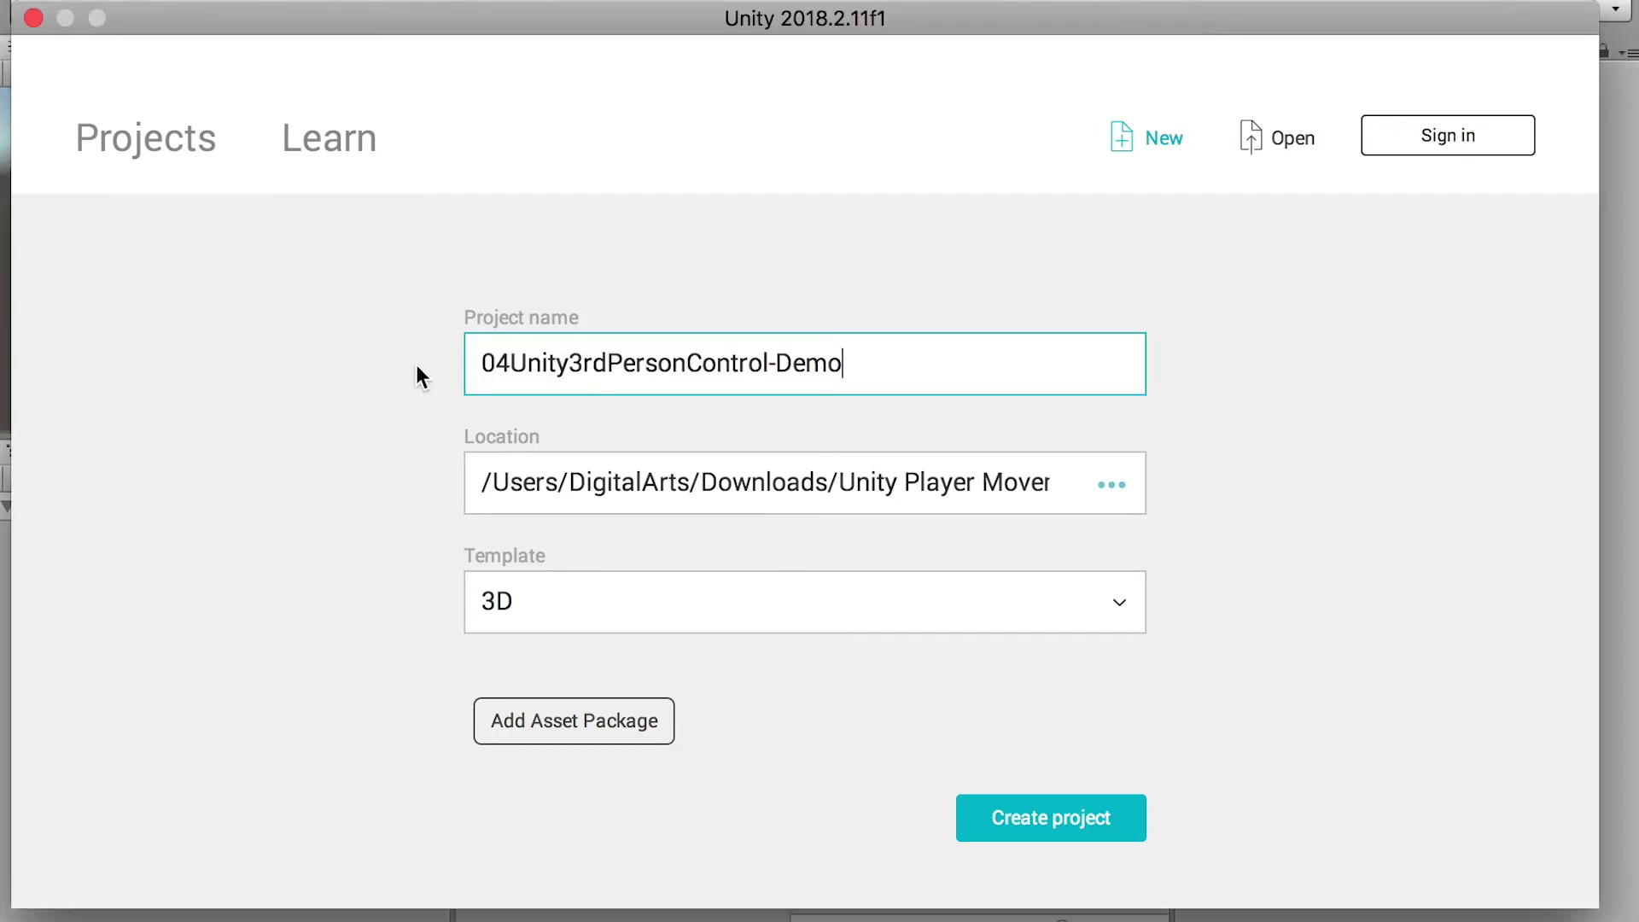
{"action": "left_click", "coordinate": [1072, 837]}
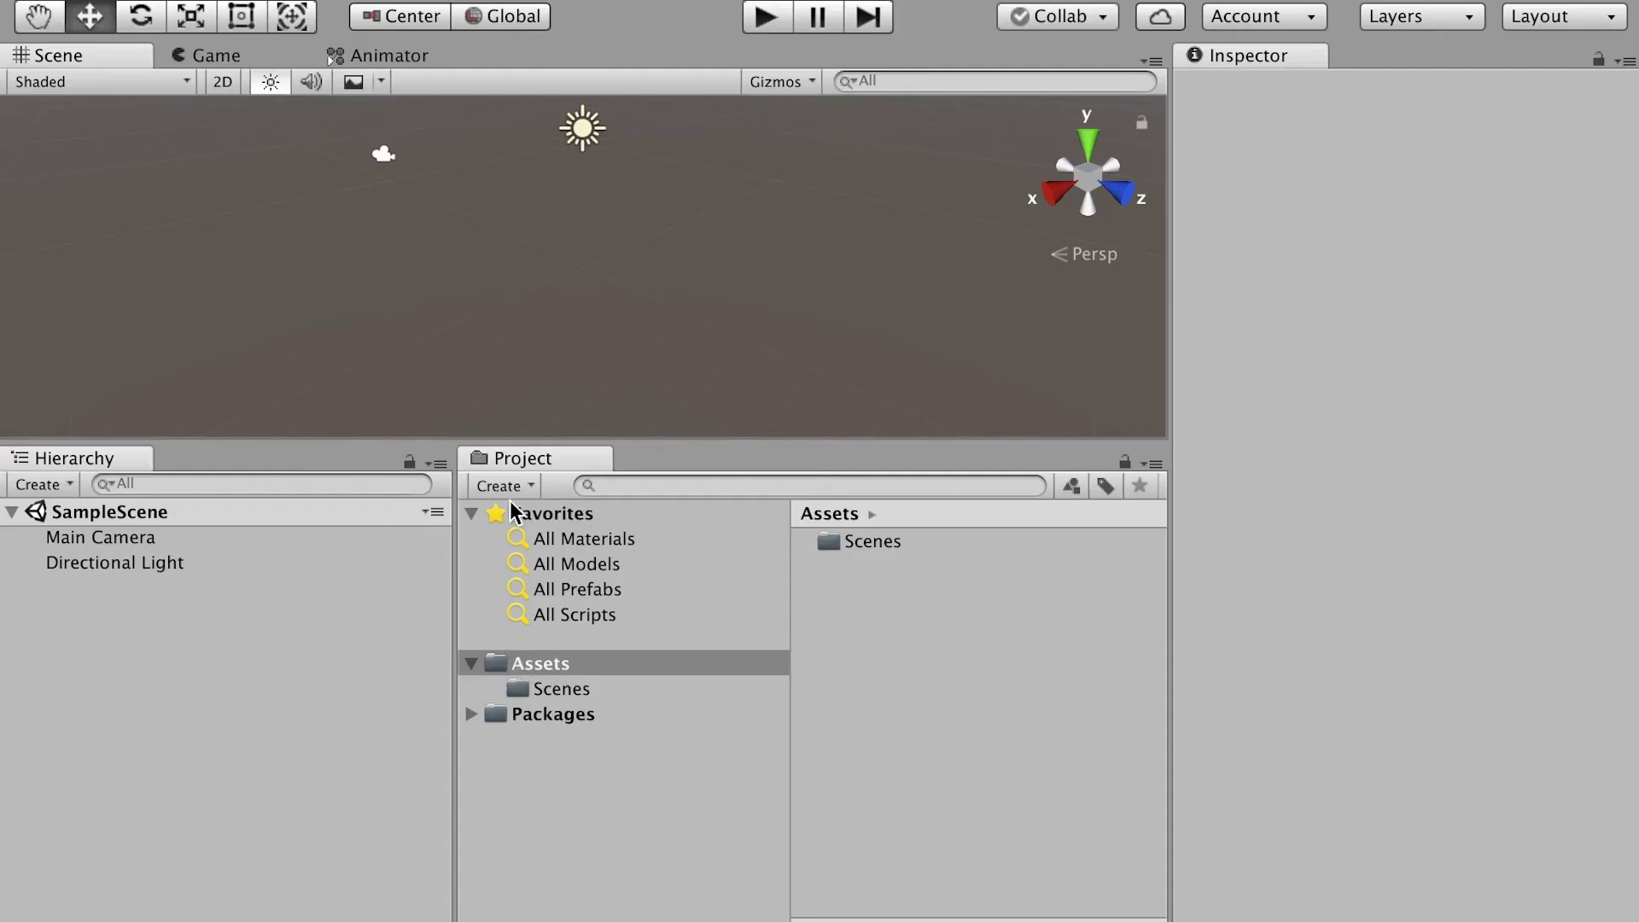
Step: Create Models and Textures folders under Assets
{"action": "left_click", "coordinate": [536, 670]}
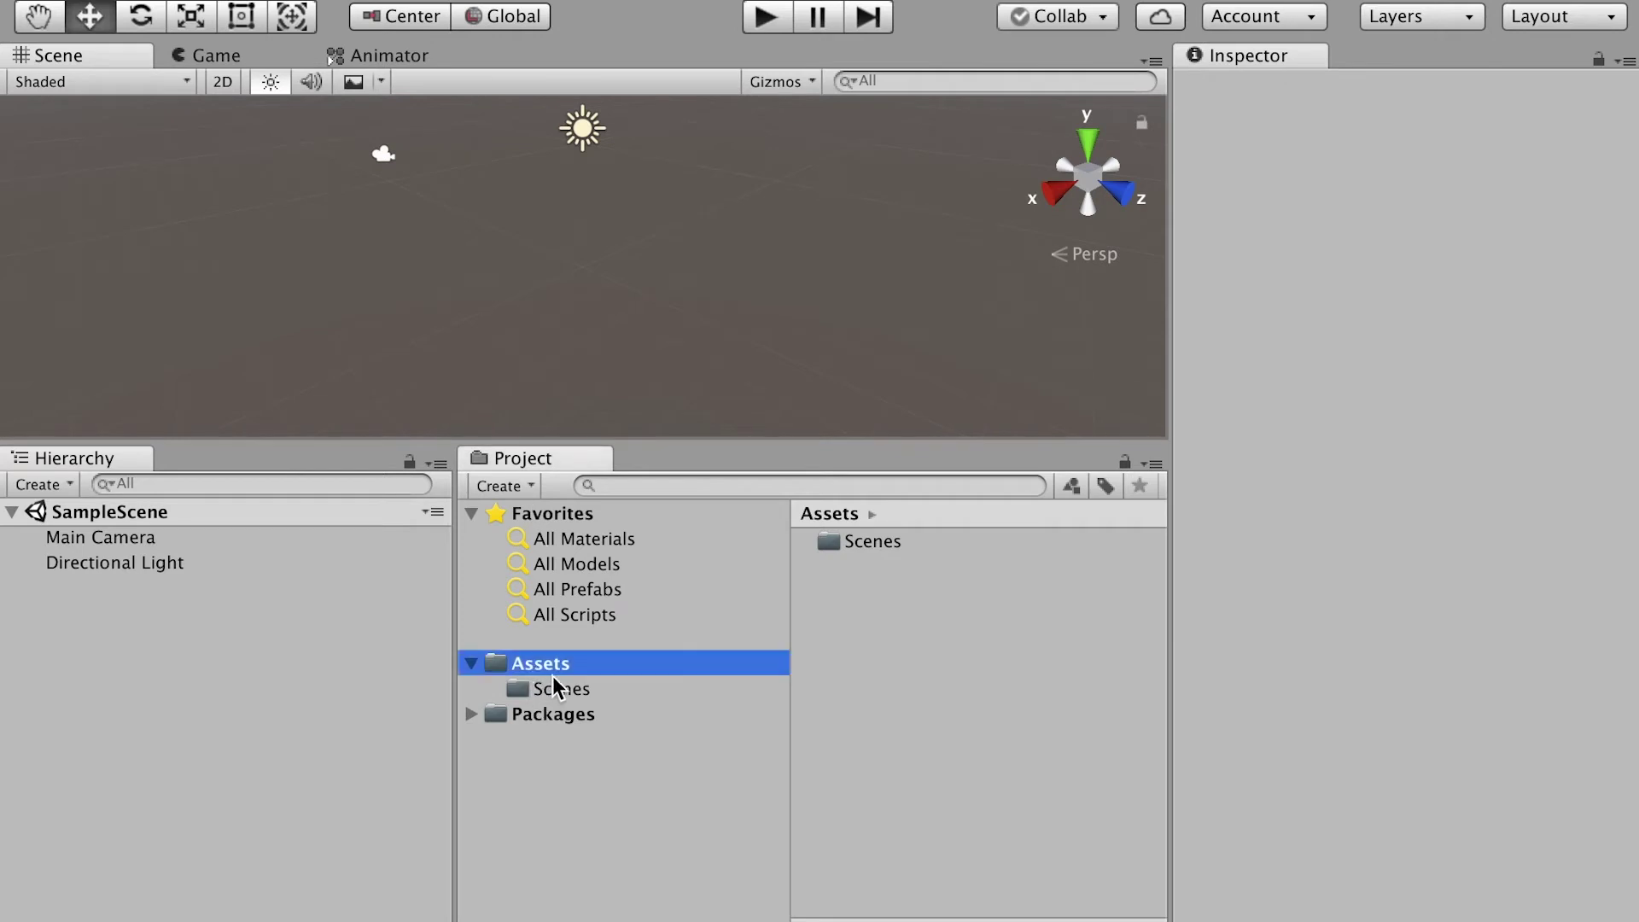
{"action": "right_click", "coordinate": [845, 610]}
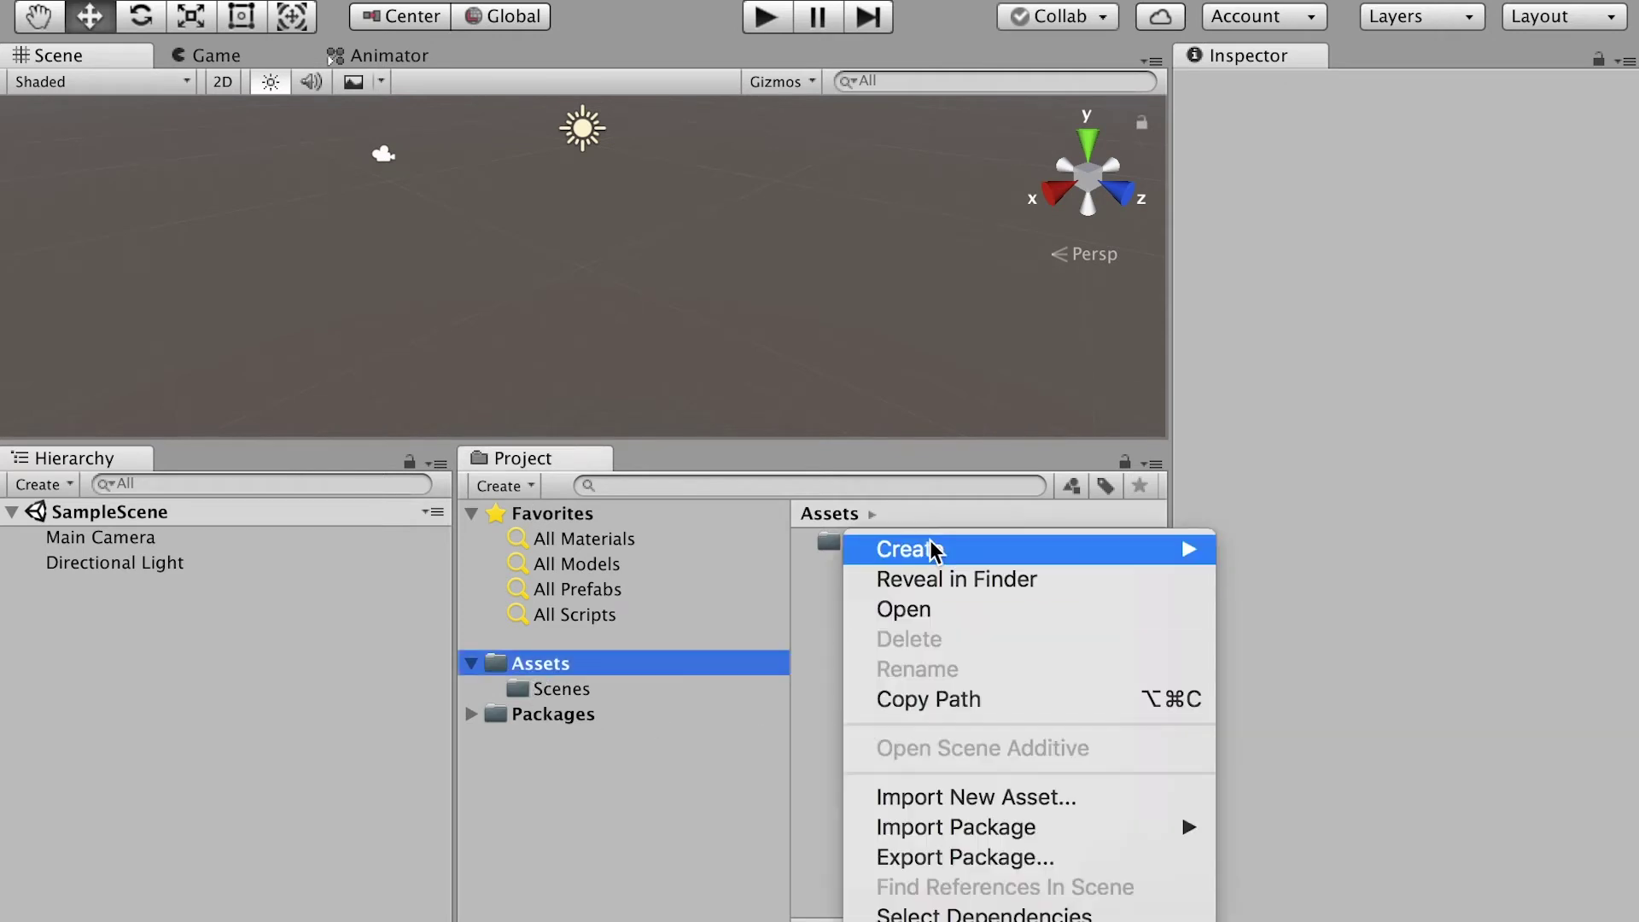
{"action": "mouse_move", "coordinate": [933, 549]}
{"action": "left_click", "coordinate": [1319, 198]}
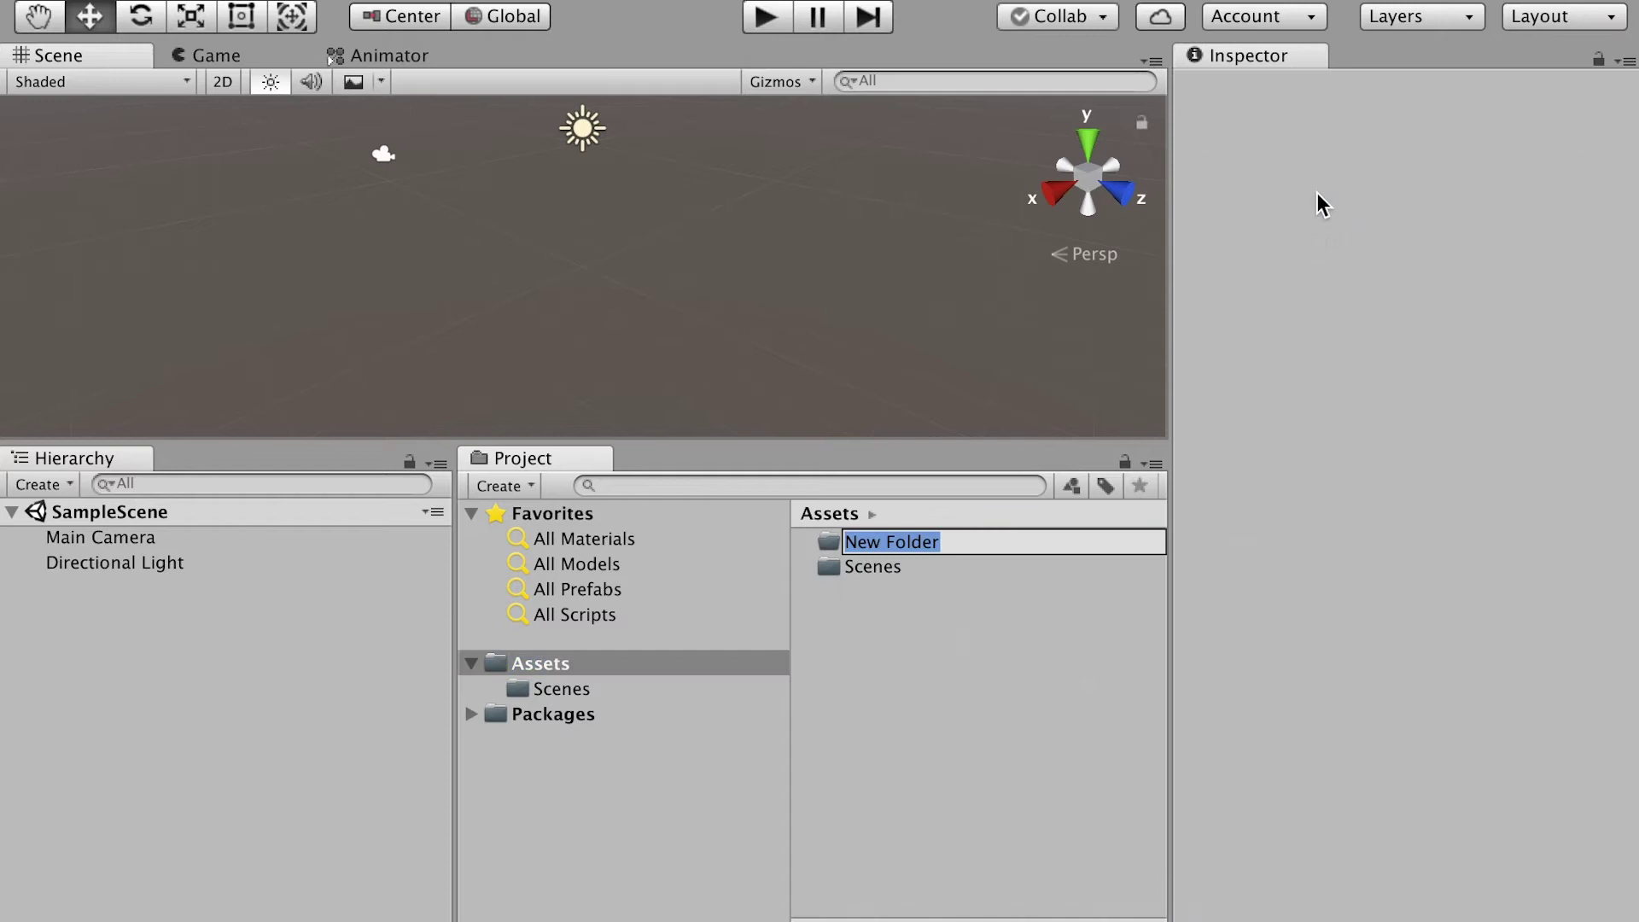
{"action": "type", "text": "M"}
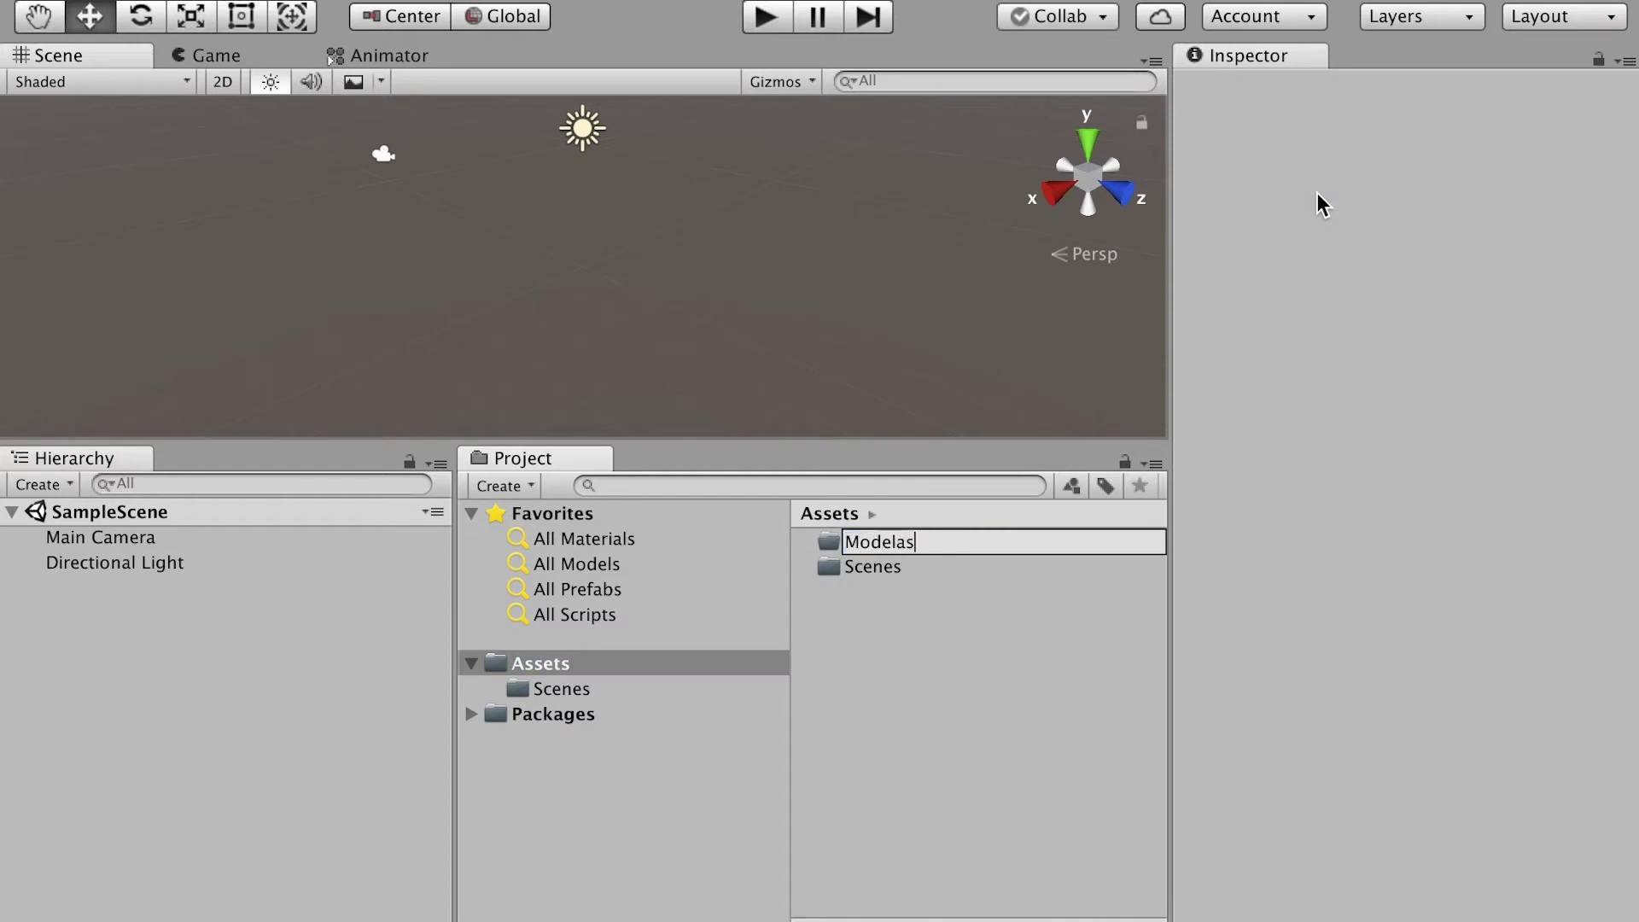
{"action": "type", "text": "odels"}
{"action": "key", "text": "Return"}
{"action": "right_click", "coordinate": [866, 541]}
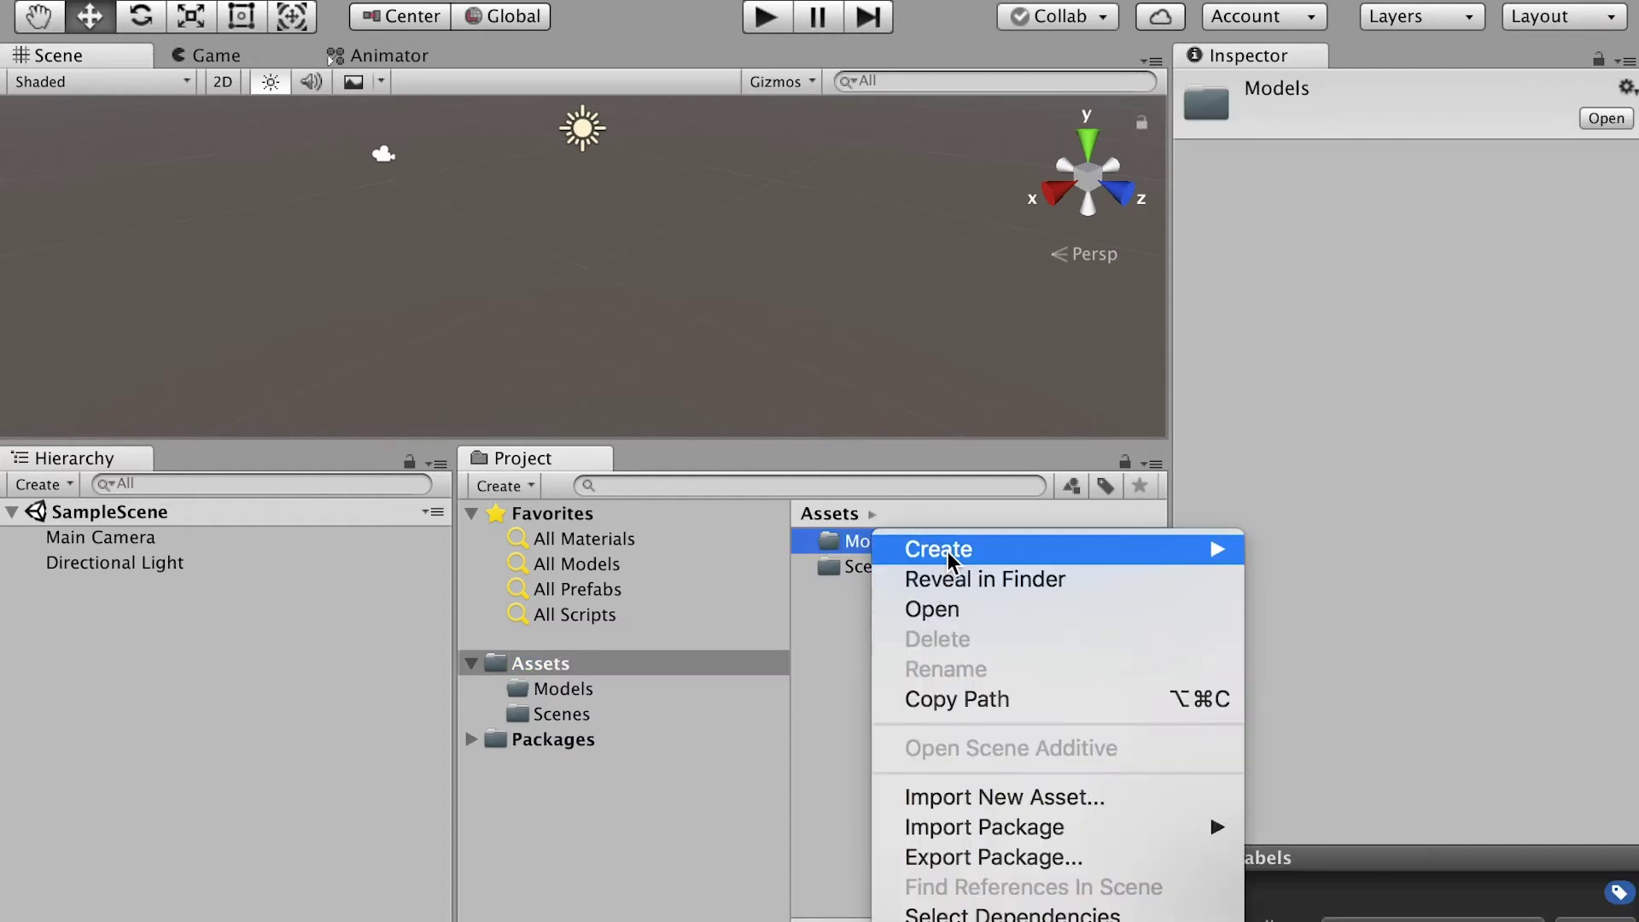
{"action": "mouse_move", "coordinate": [938, 549]}
{"action": "left_click", "coordinate": [1276, 203]}
{"action": "type", "text": "T"}
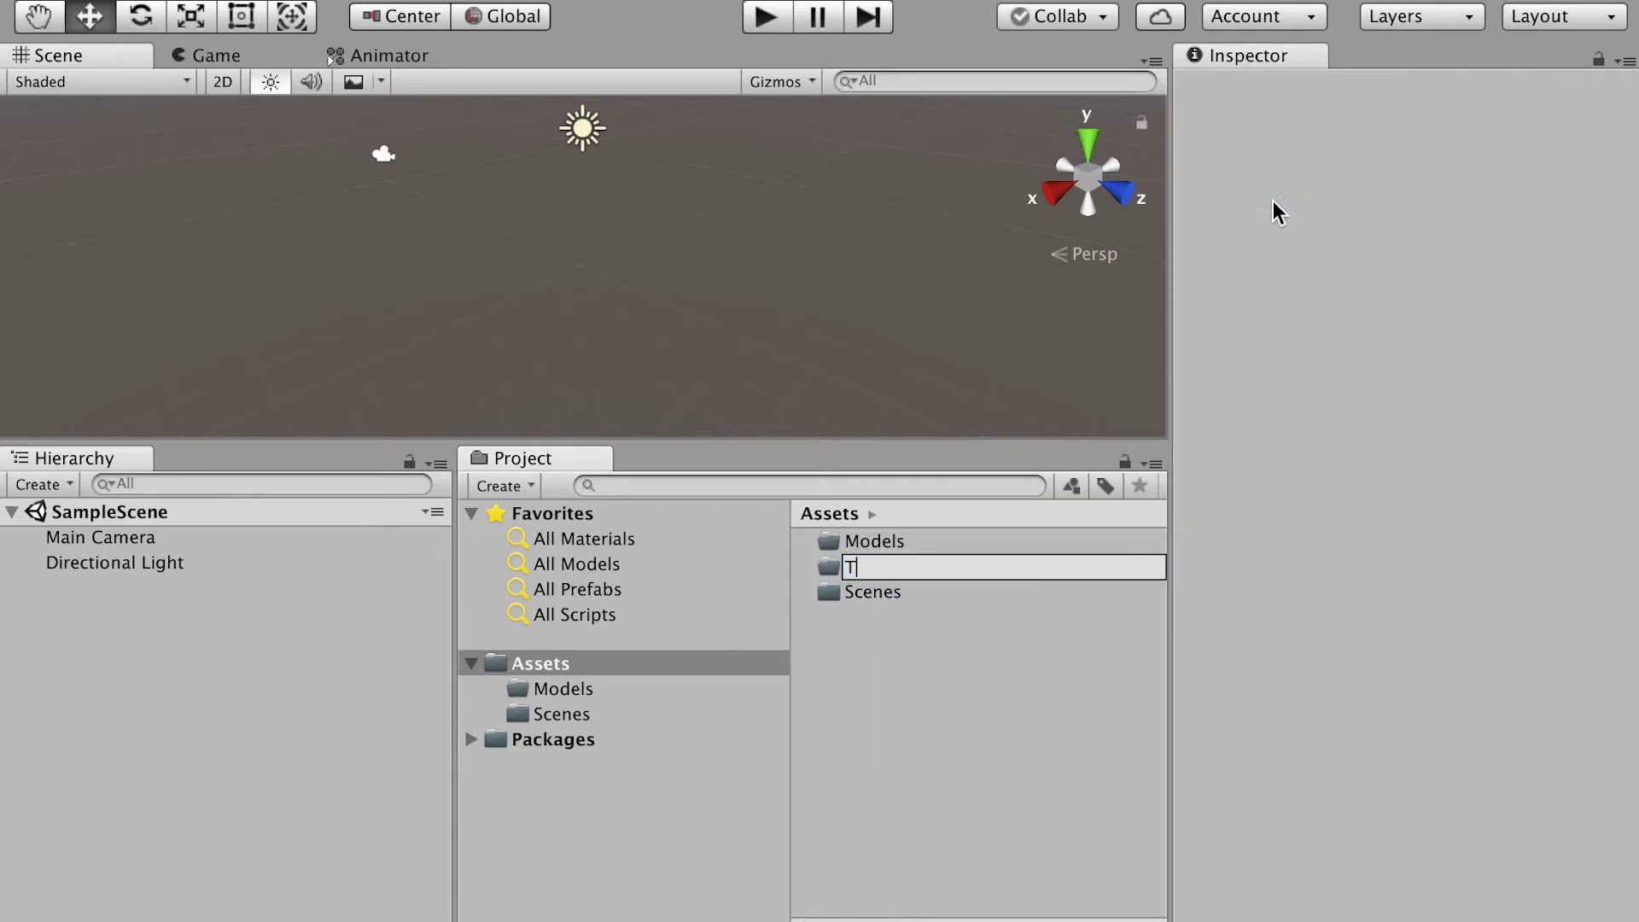
{"action": "type", "text": "extures"}
{"action": "key", "text": "Return"}
Step: Create a Scripts folder under Assets and open the empty Models folder
{"action": "right_click", "coordinate": [905, 591]}
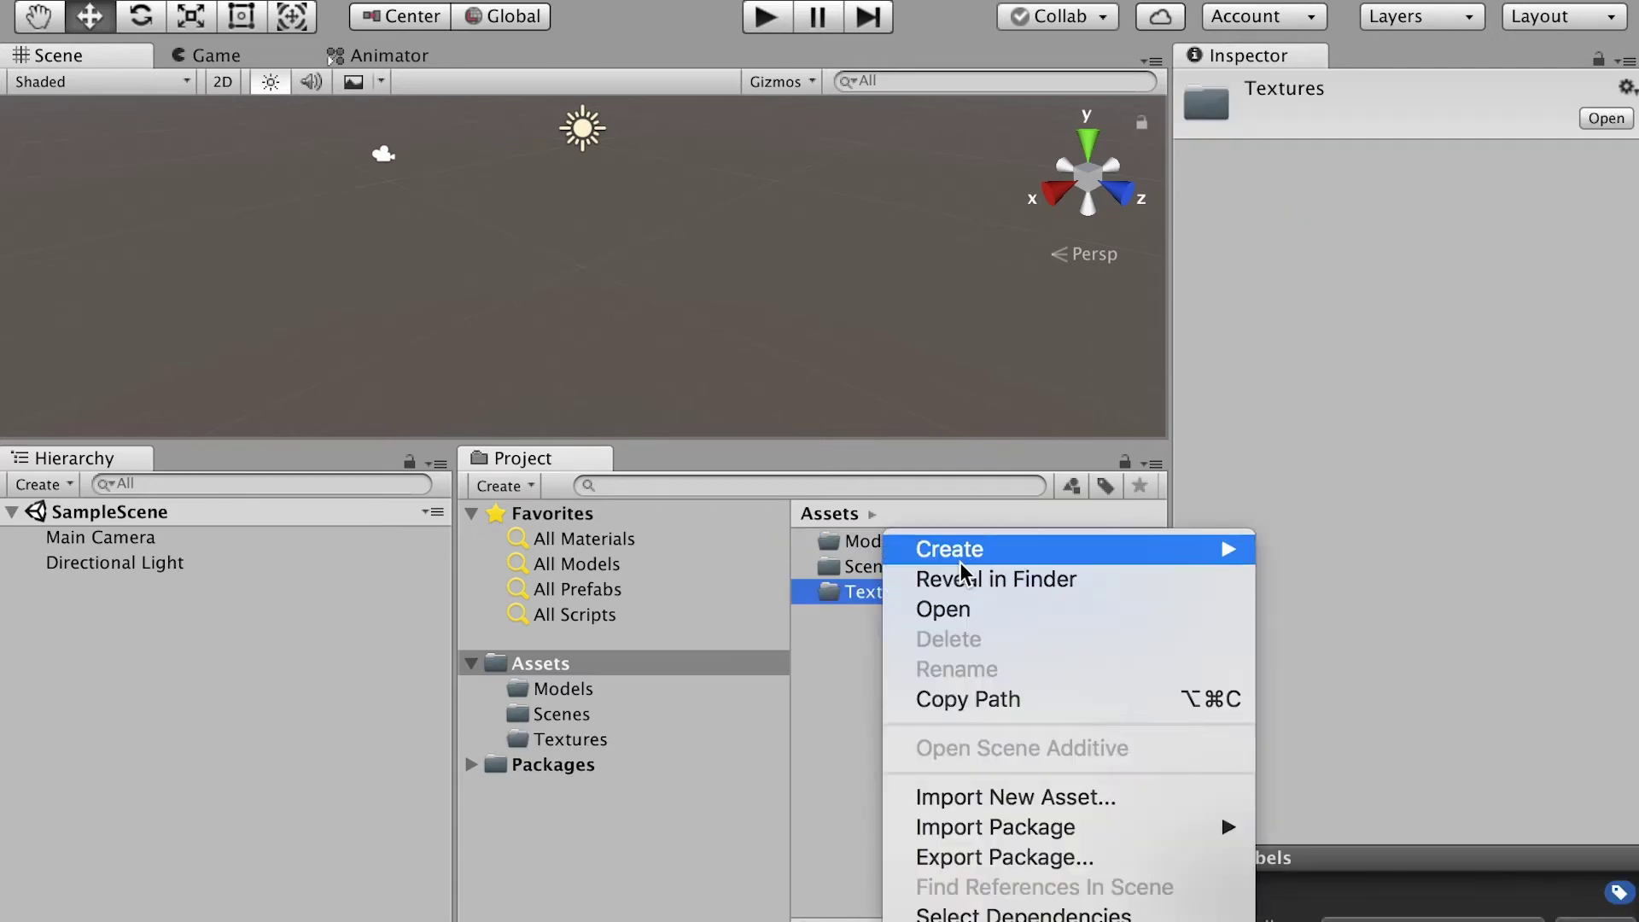
{"action": "mouse_move", "coordinate": [961, 547]}
{"action": "left_click", "coordinate": [1293, 203]}
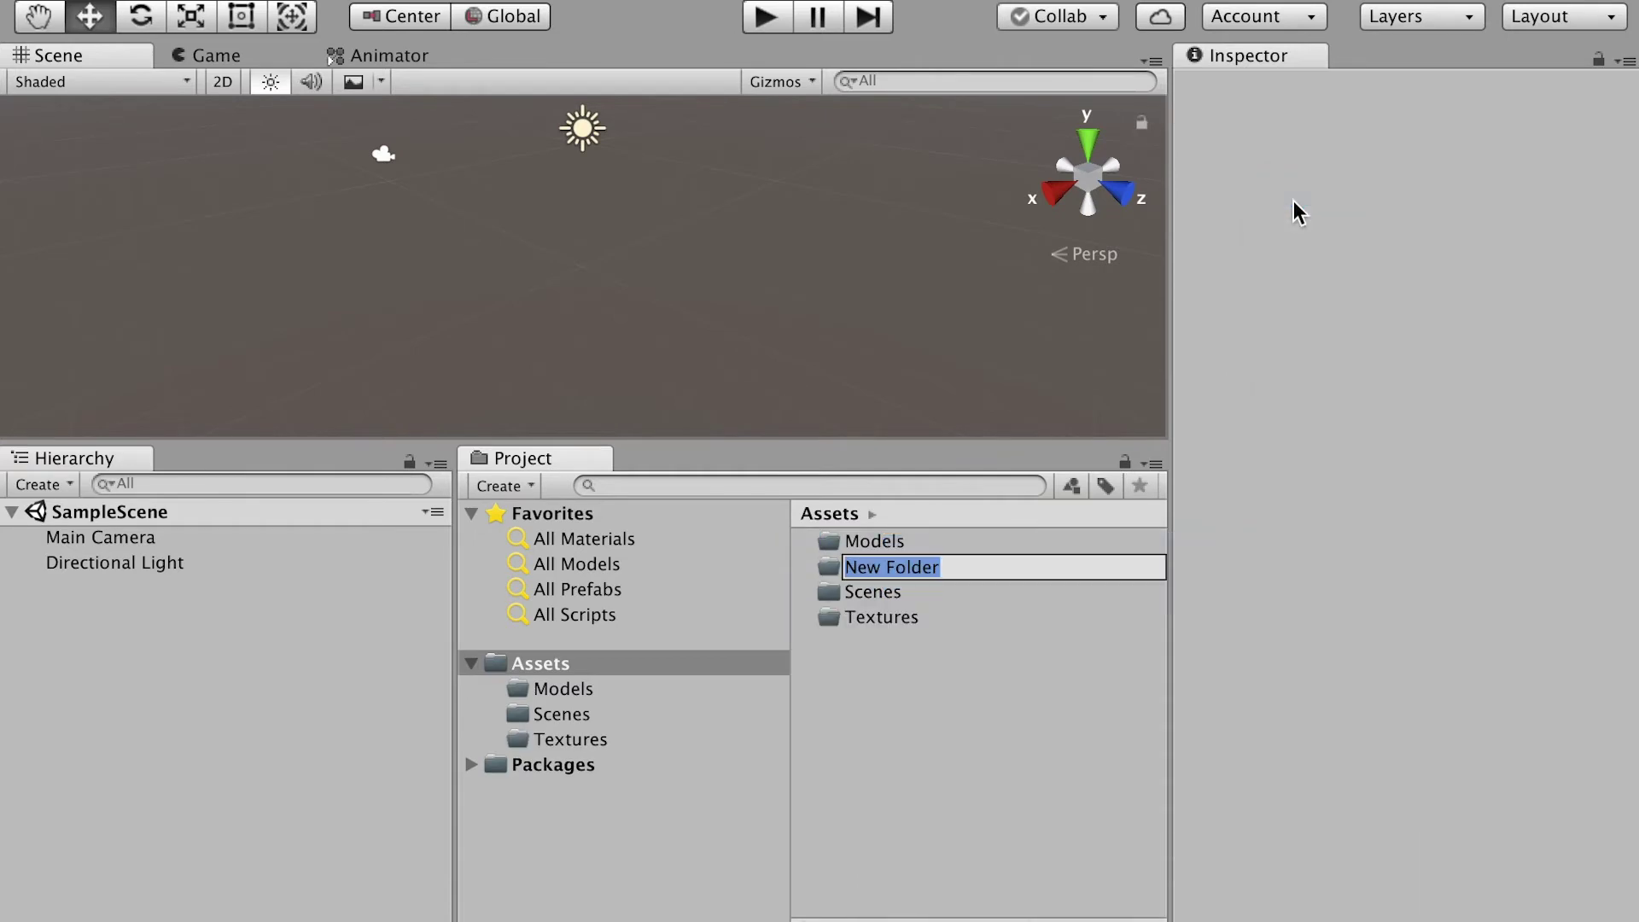
{"action": "type", "text": "Scripts"}
{"action": "key", "text": "Return"}
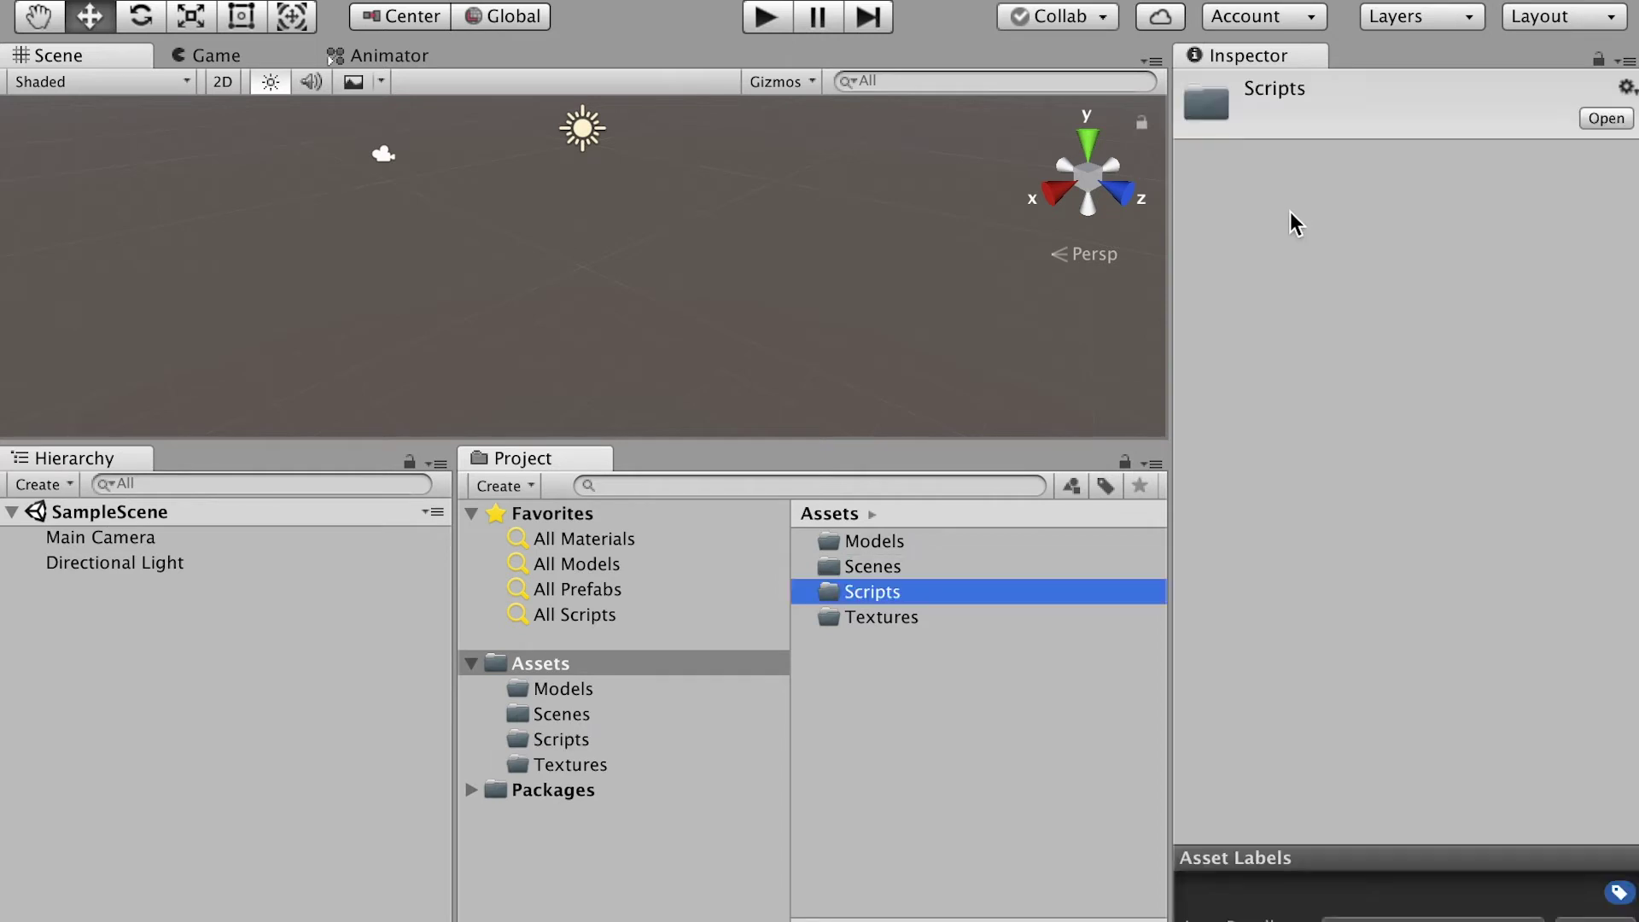
{"action": "left_click", "coordinate": [589, 689]}
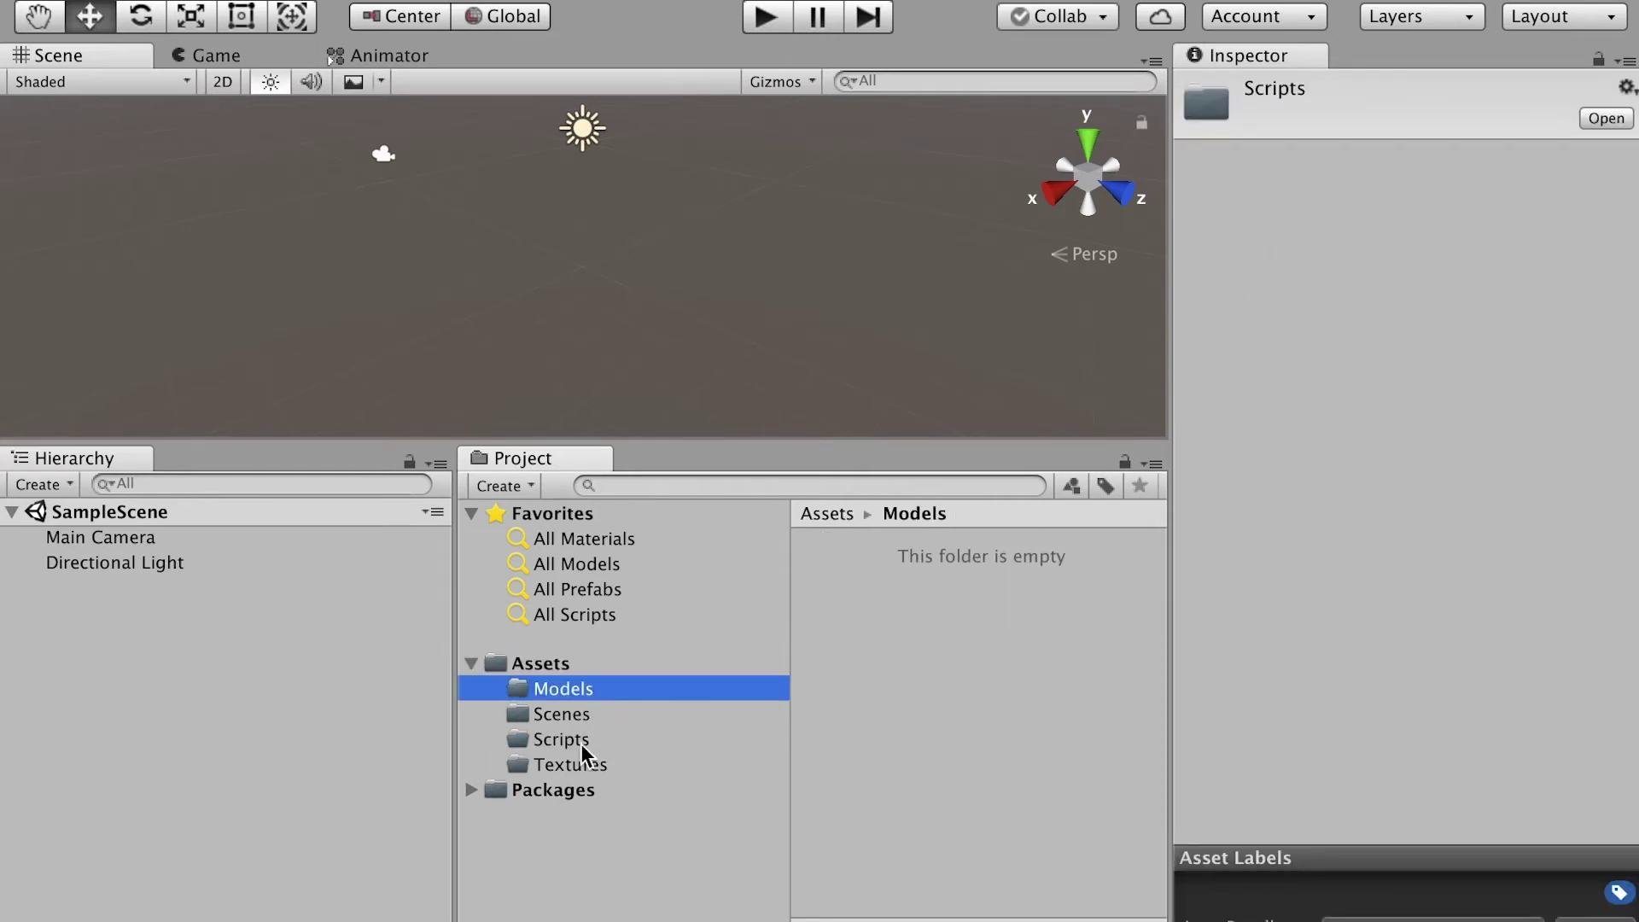
Step: In Finder, move MonsterA-Demo.fbx into the project's Assets/Models folder
{"action": "key", "text": "super+Tab"}
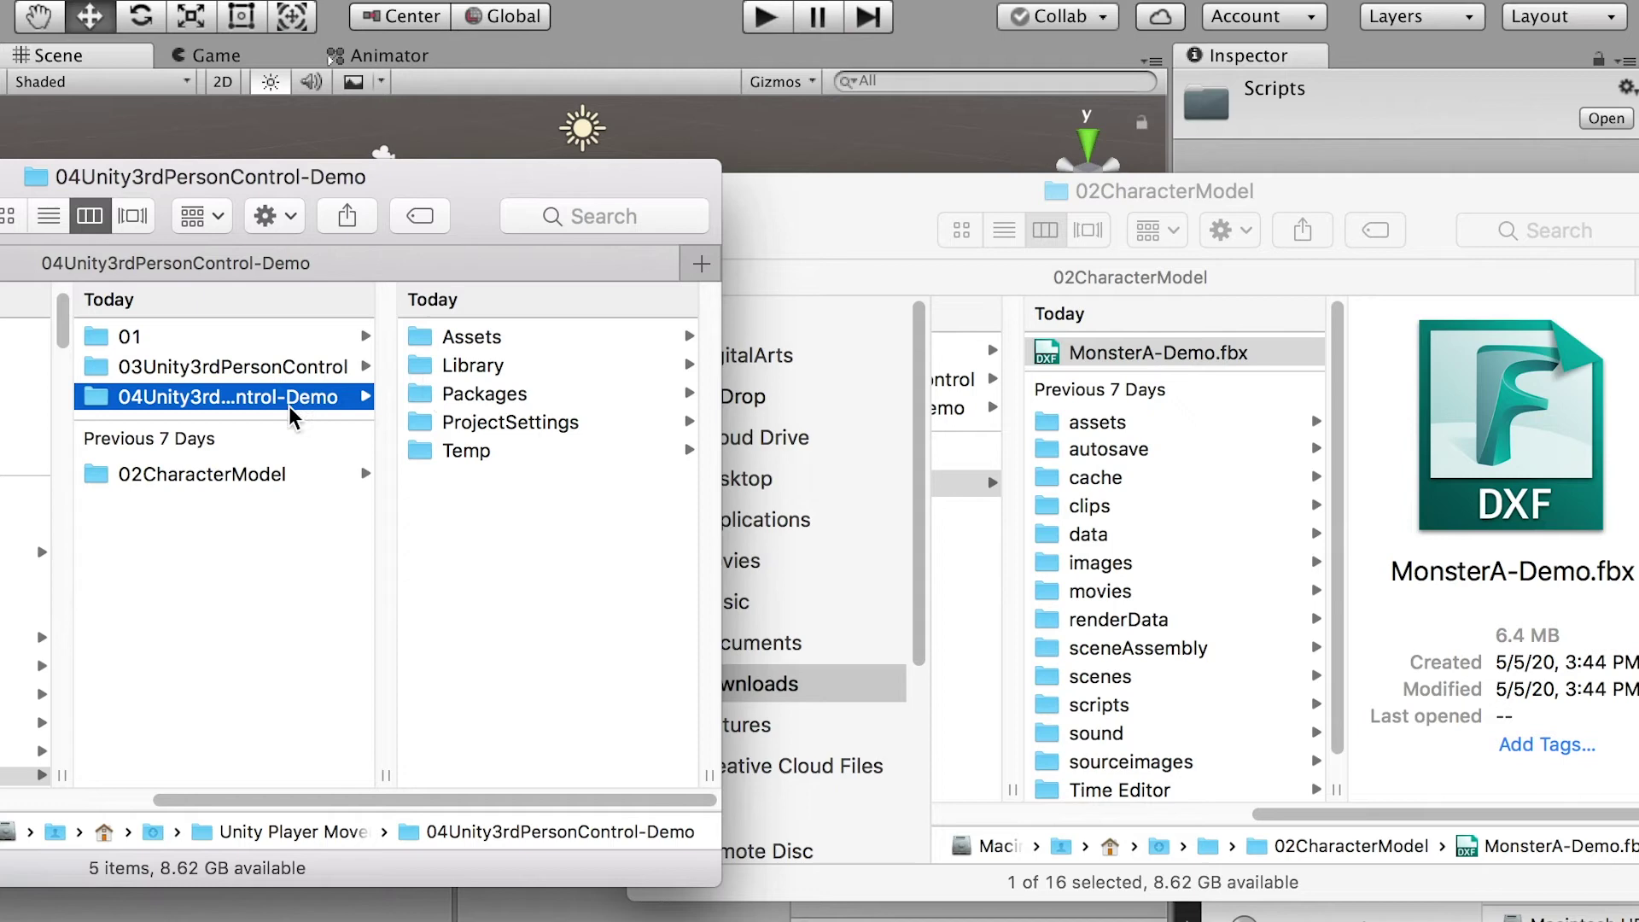
{"action": "left_click", "coordinate": [469, 341]}
{"action": "left_click", "coordinate": [488, 340]}
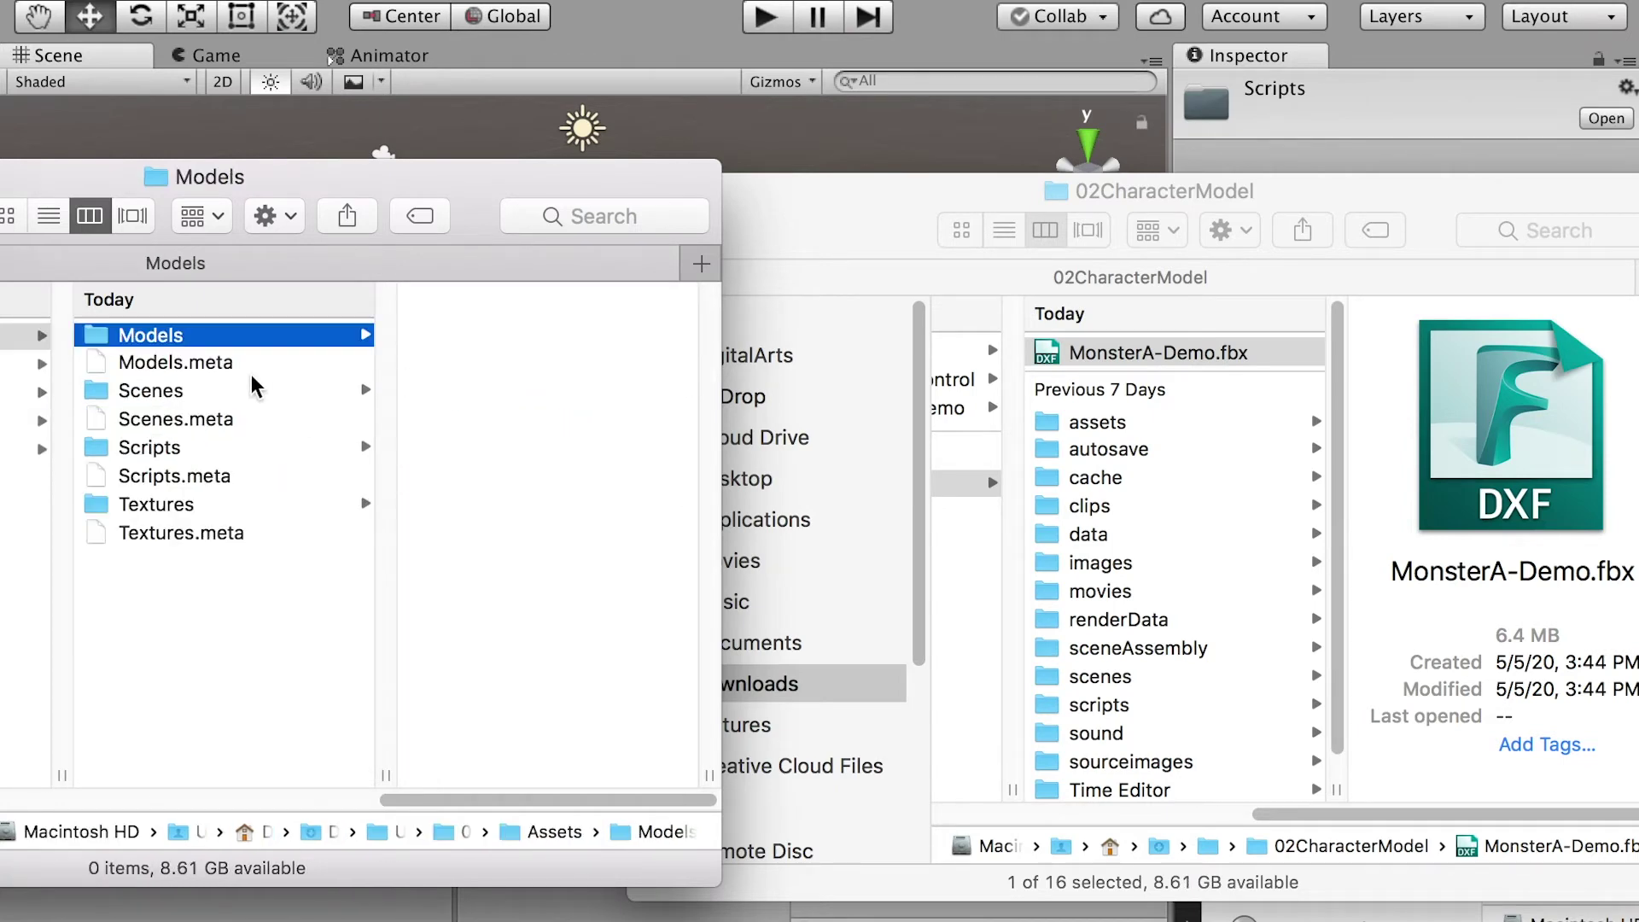
{"action": "left_click_drag", "start_coordinate": [340, 181], "coordinate": [375, 183]}
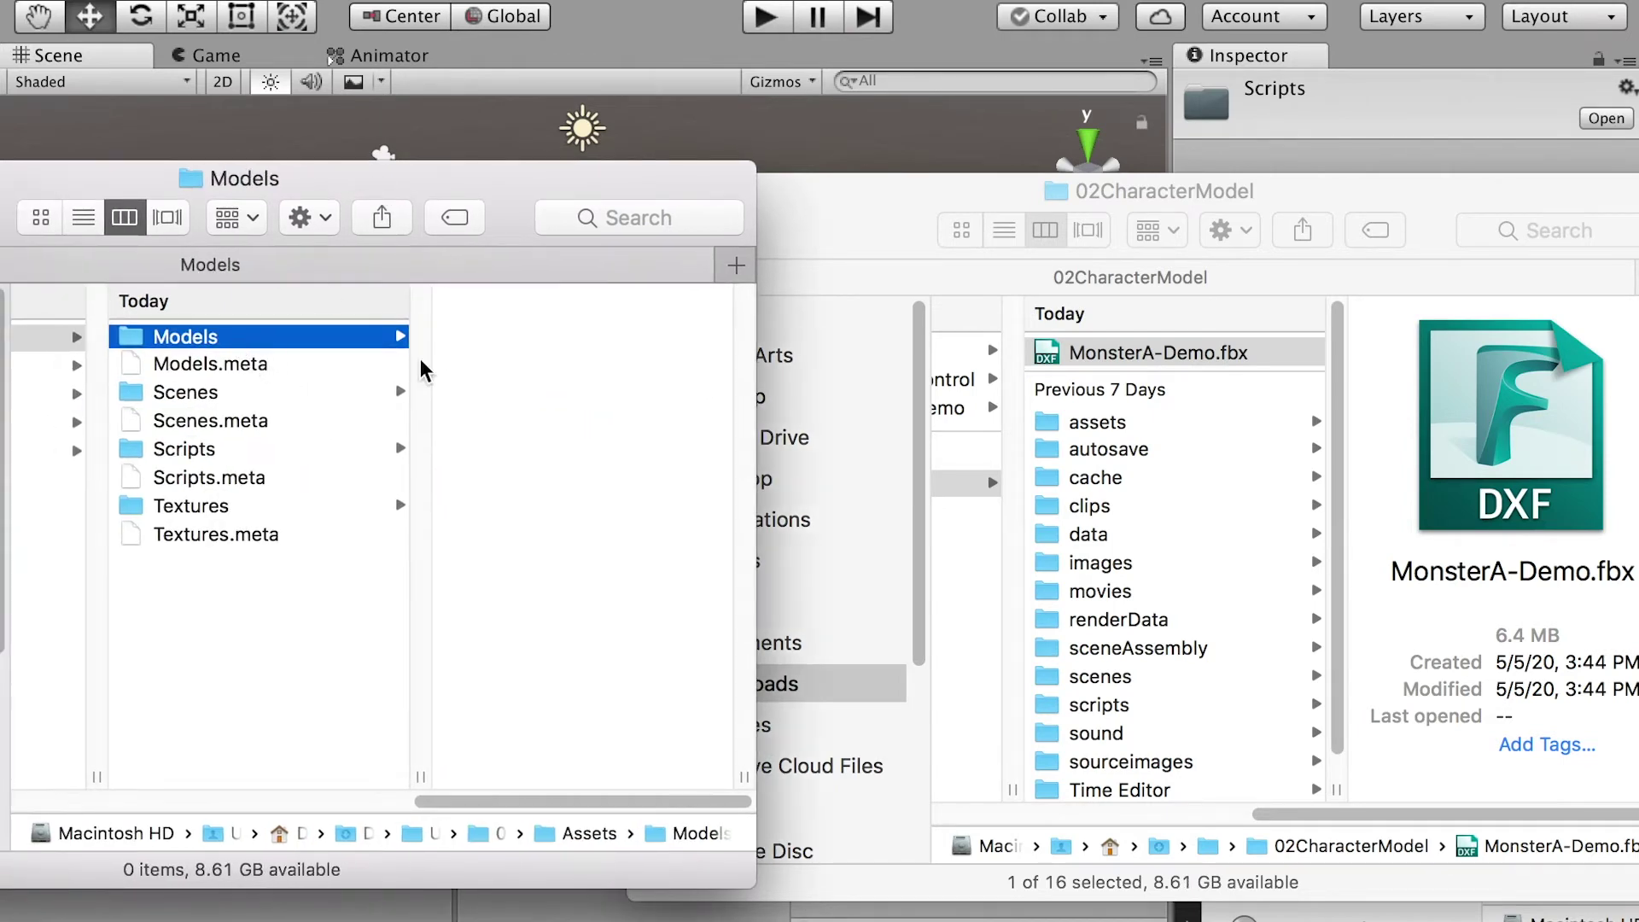
{"action": "left_click", "coordinate": [1186, 205]}
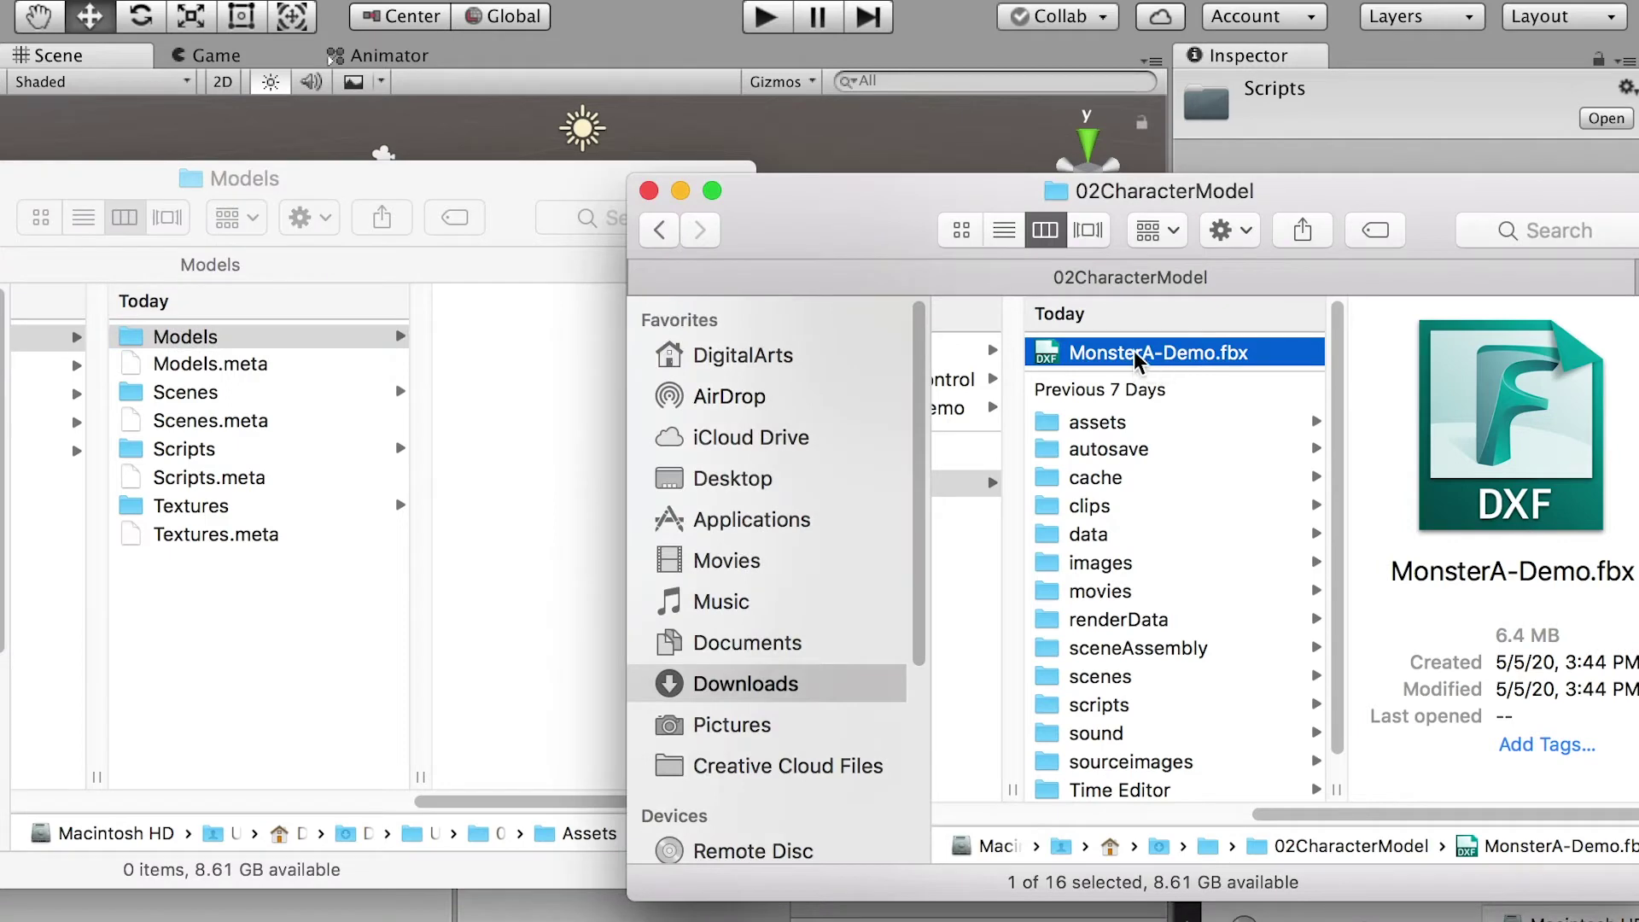
{"action": "left_click_drag", "start_coordinate": [1136, 355], "coordinate": [515, 376]}
Step: Open Assets/Textures in one Finder window and the sourceimages folder in the other
{"action": "left_click", "coordinate": [286, 435]}
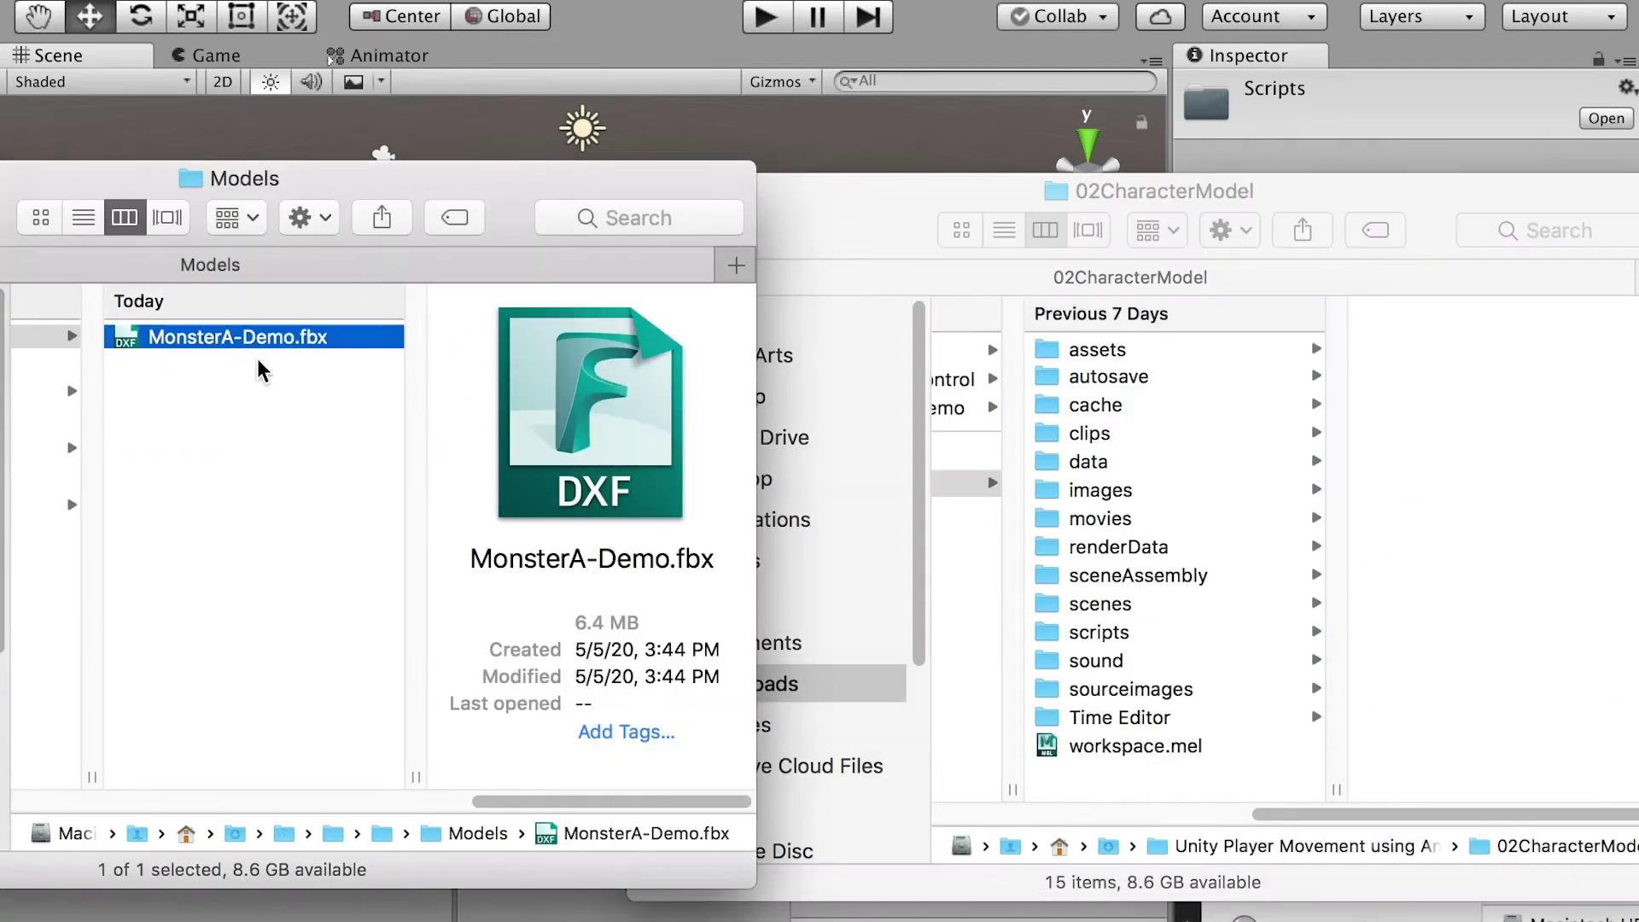
{"action": "left_click", "coordinate": [256, 450]}
{"action": "left_click", "coordinate": [107, 505]}
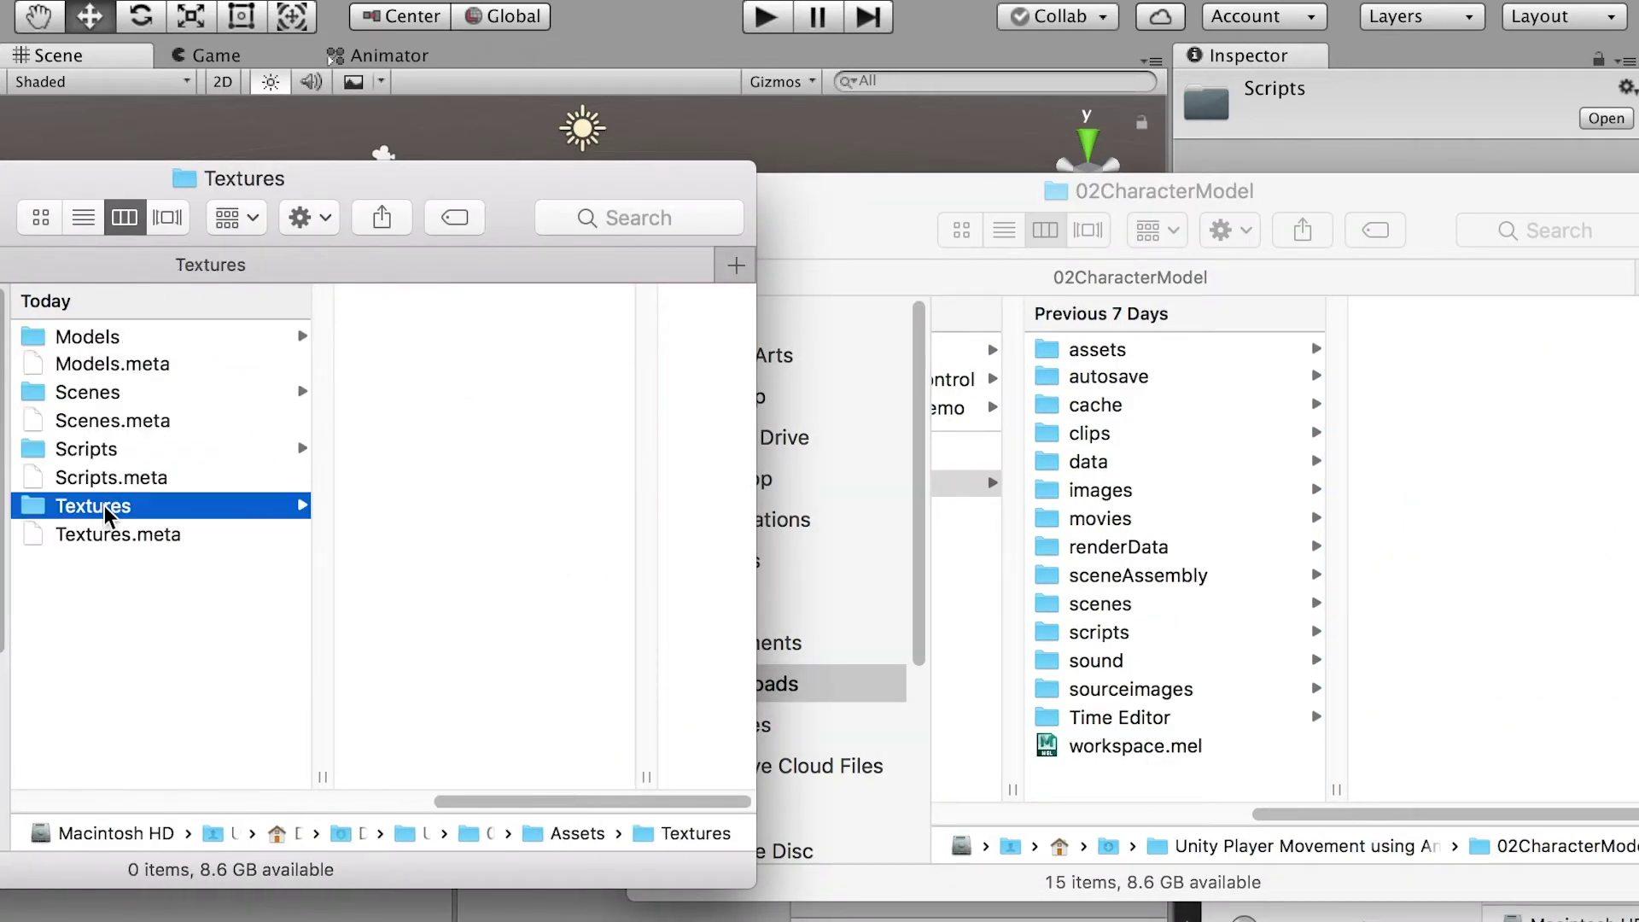
{"action": "left_click", "coordinate": [1114, 698]}
{"action": "left_click", "coordinate": [1114, 690]}
Step: Copy the eight dress and MonsterA body texture images from sourceimages into Assets/Textures
{"action": "left_click", "coordinate": [1434, 382]}
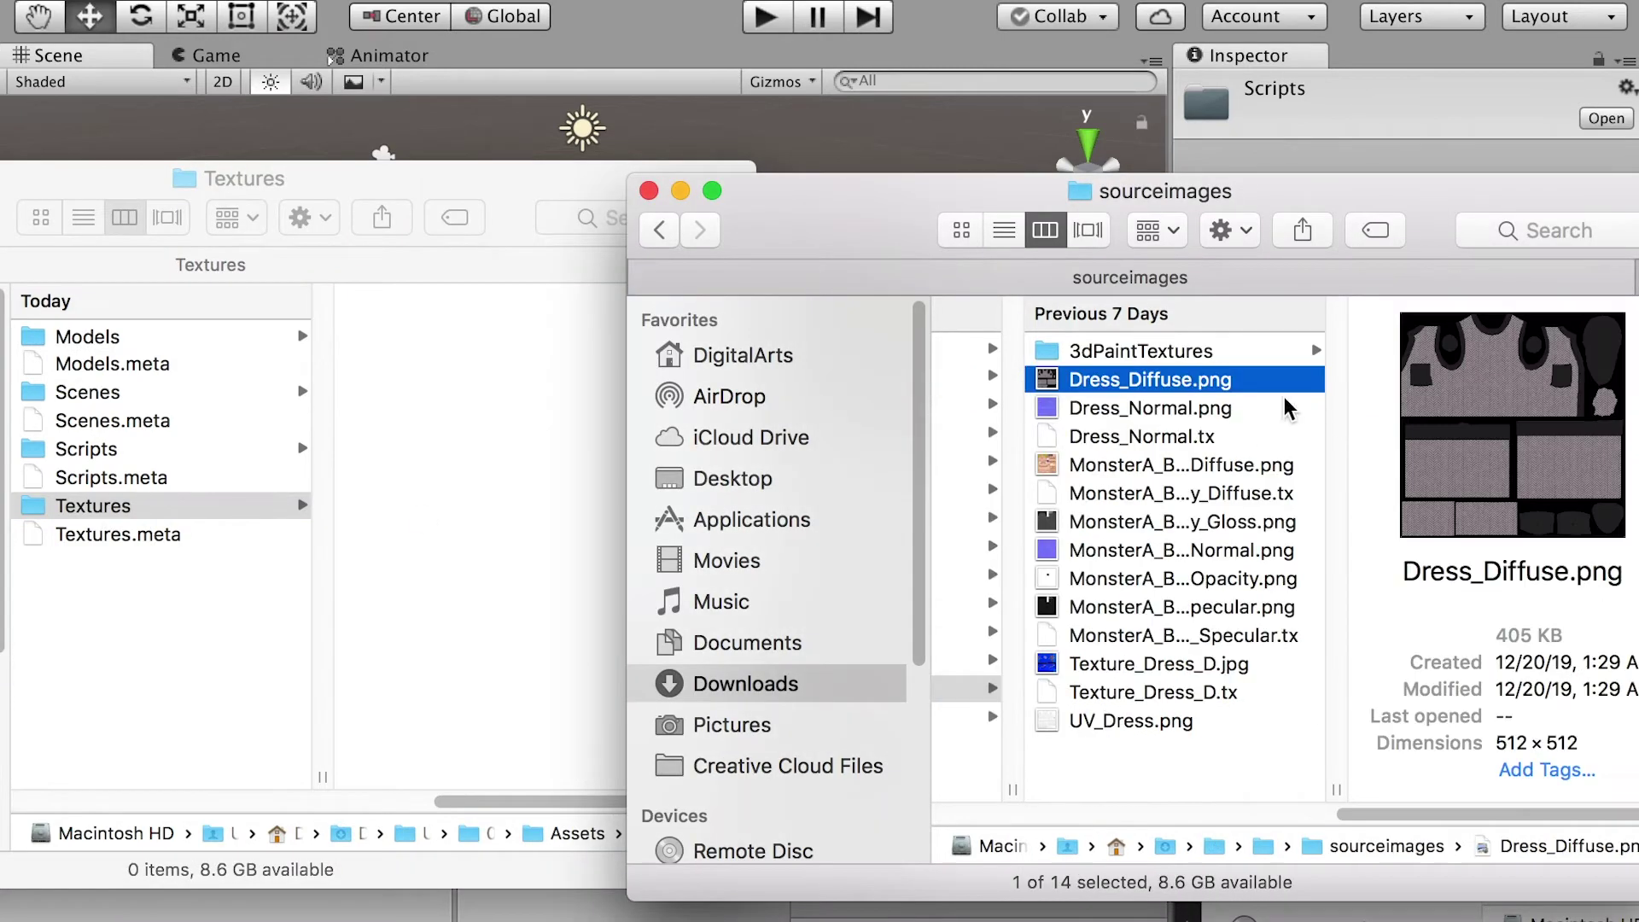
{"action": "left_click", "coordinate": [1148, 410], "text": "shift"}
{"action": "left_click", "coordinate": [1127, 466], "text": "super"}
{"action": "left_click", "coordinate": [1106, 521], "text": "super"}
{"action": "left_click", "coordinate": [1120, 550], "text": "super"}
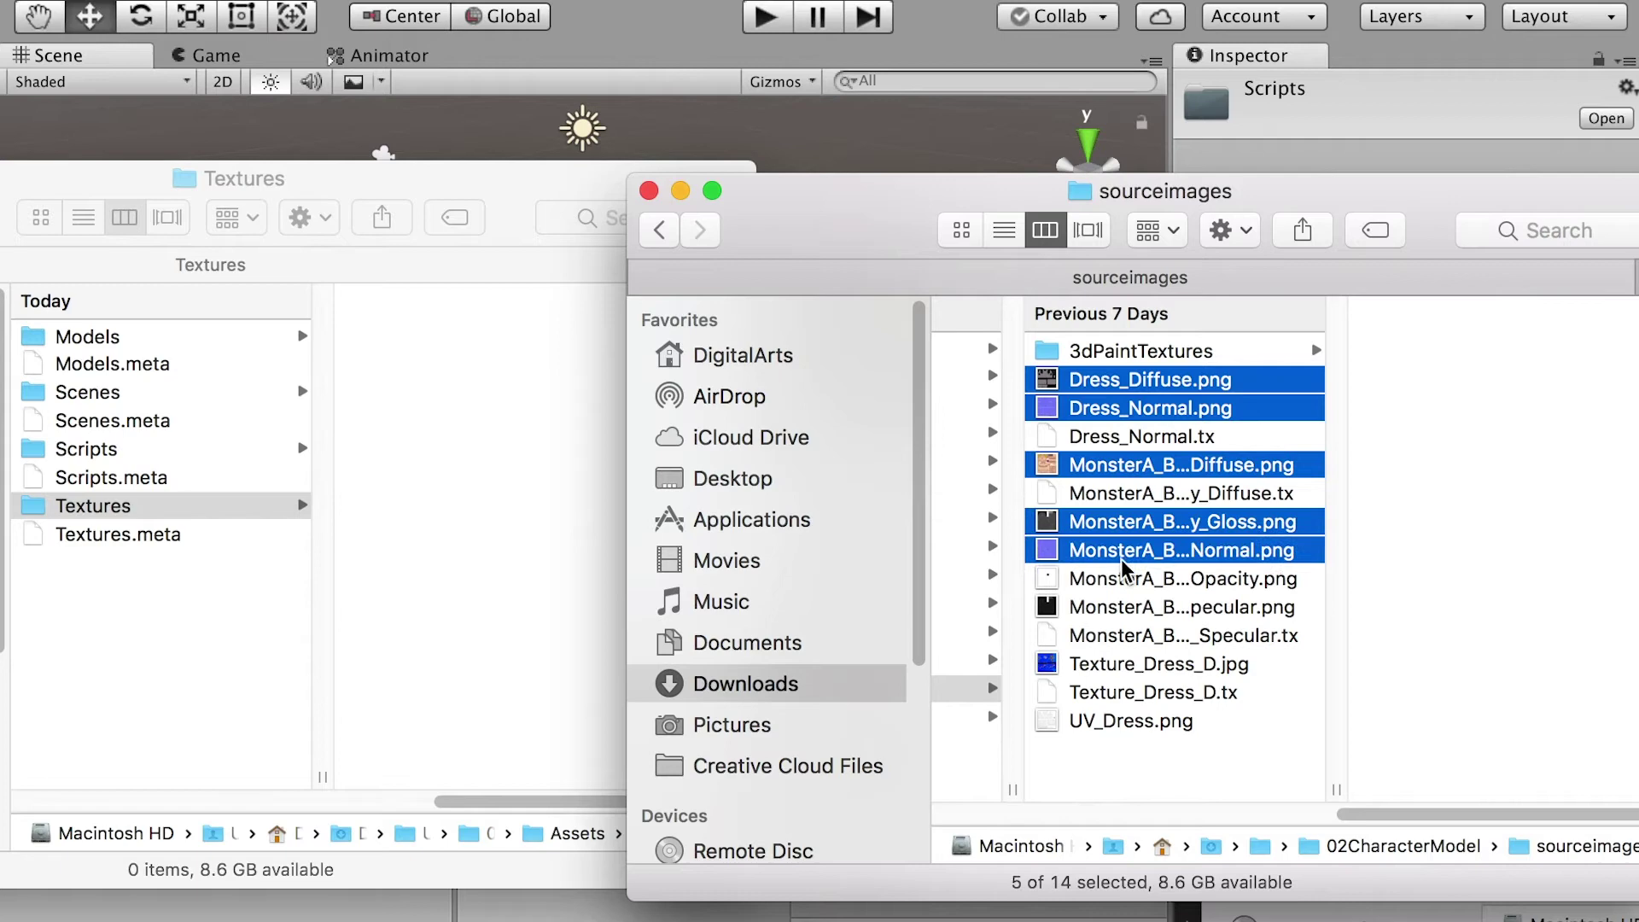
{"action": "left_click", "coordinate": [1111, 579], "text": "super"}
{"action": "left_click", "coordinate": [1103, 611], "text": "super"}
{"action": "left_click", "coordinate": [1113, 664], "text": "super"}
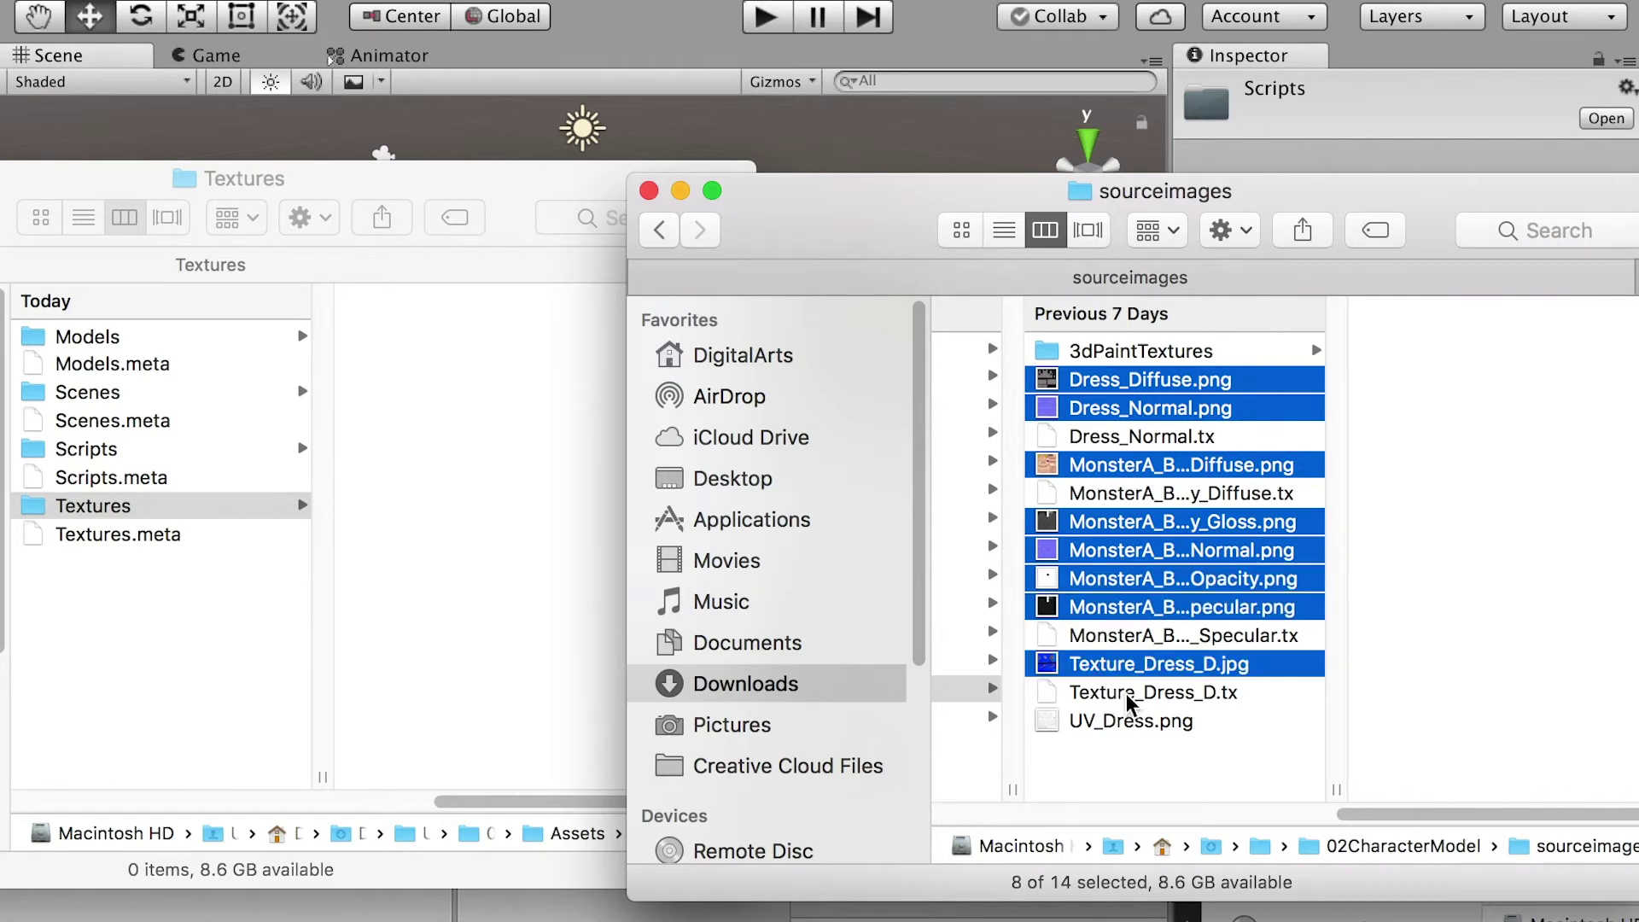
{"action": "key", "text": "super+c"}
{"action": "left_click", "coordinate": [444, 431]}
{"action": "key", "text": "super+v"}
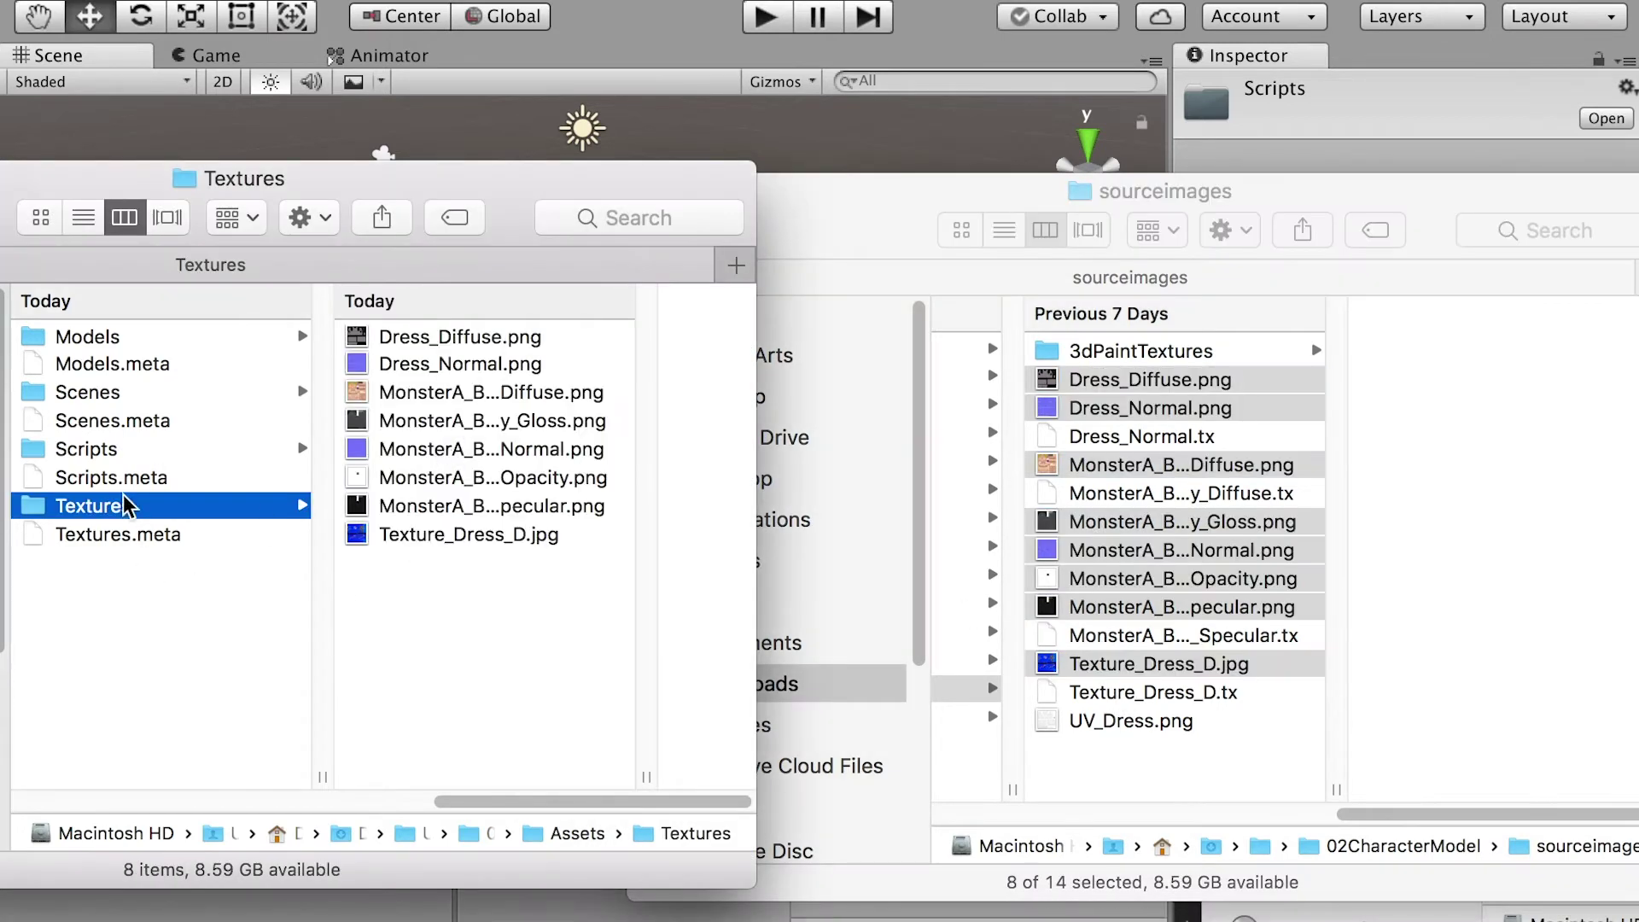
{"action": "key", "text": "super+Tab"}
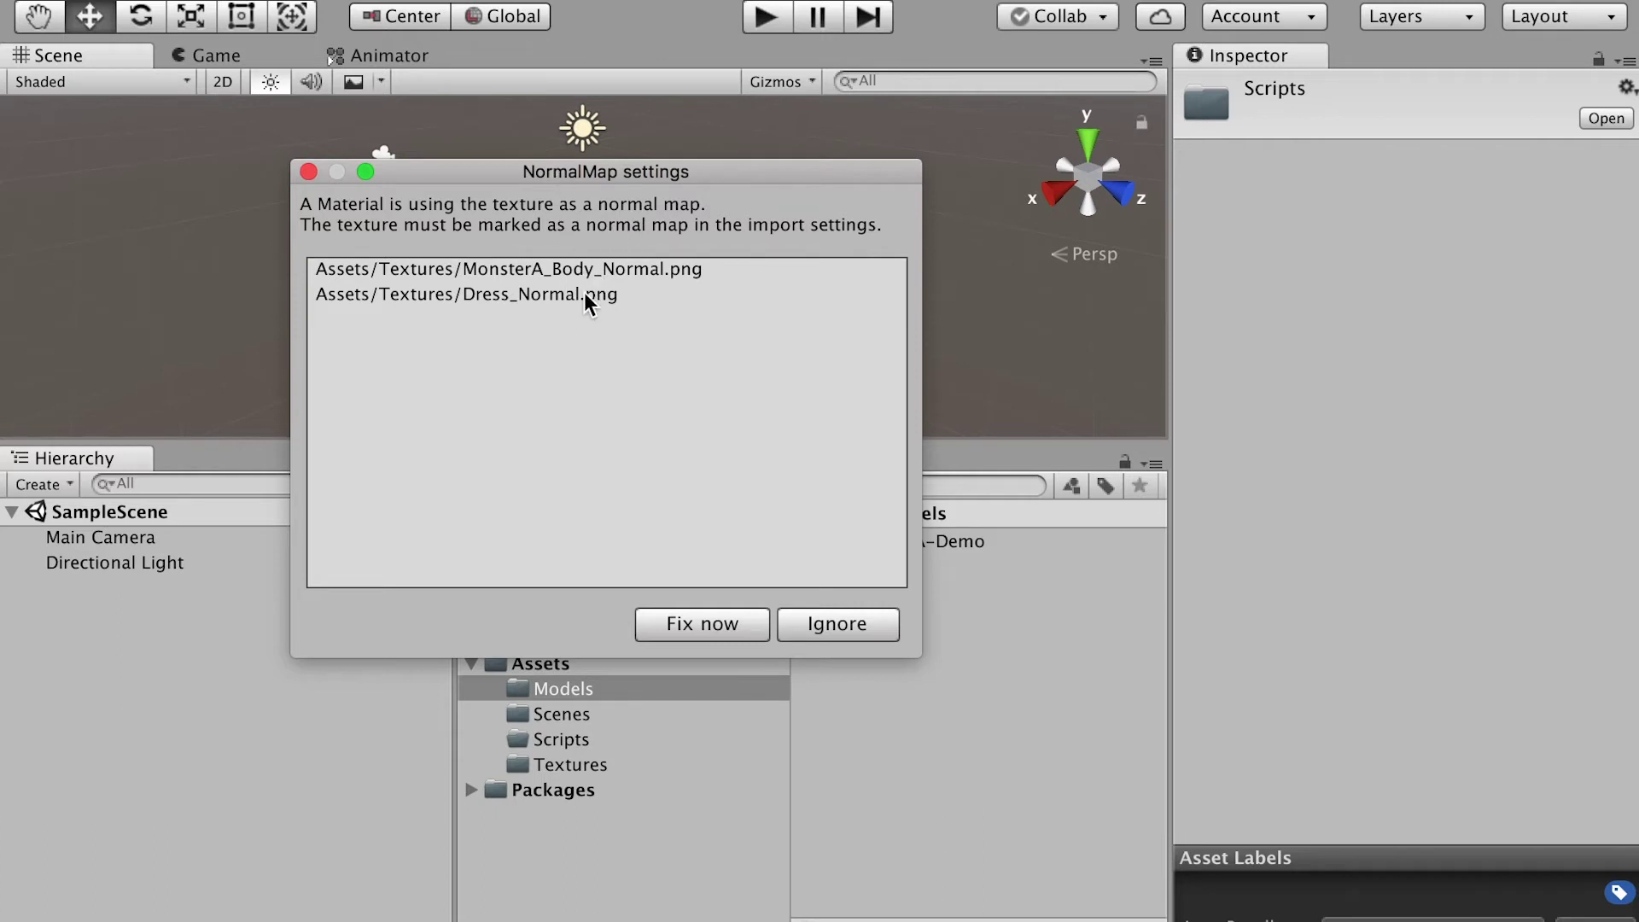
Step: Apply Fix now so the body and dress normal textures import as normal maps
{"action": "left_click", "coordinate": [695, 635]}
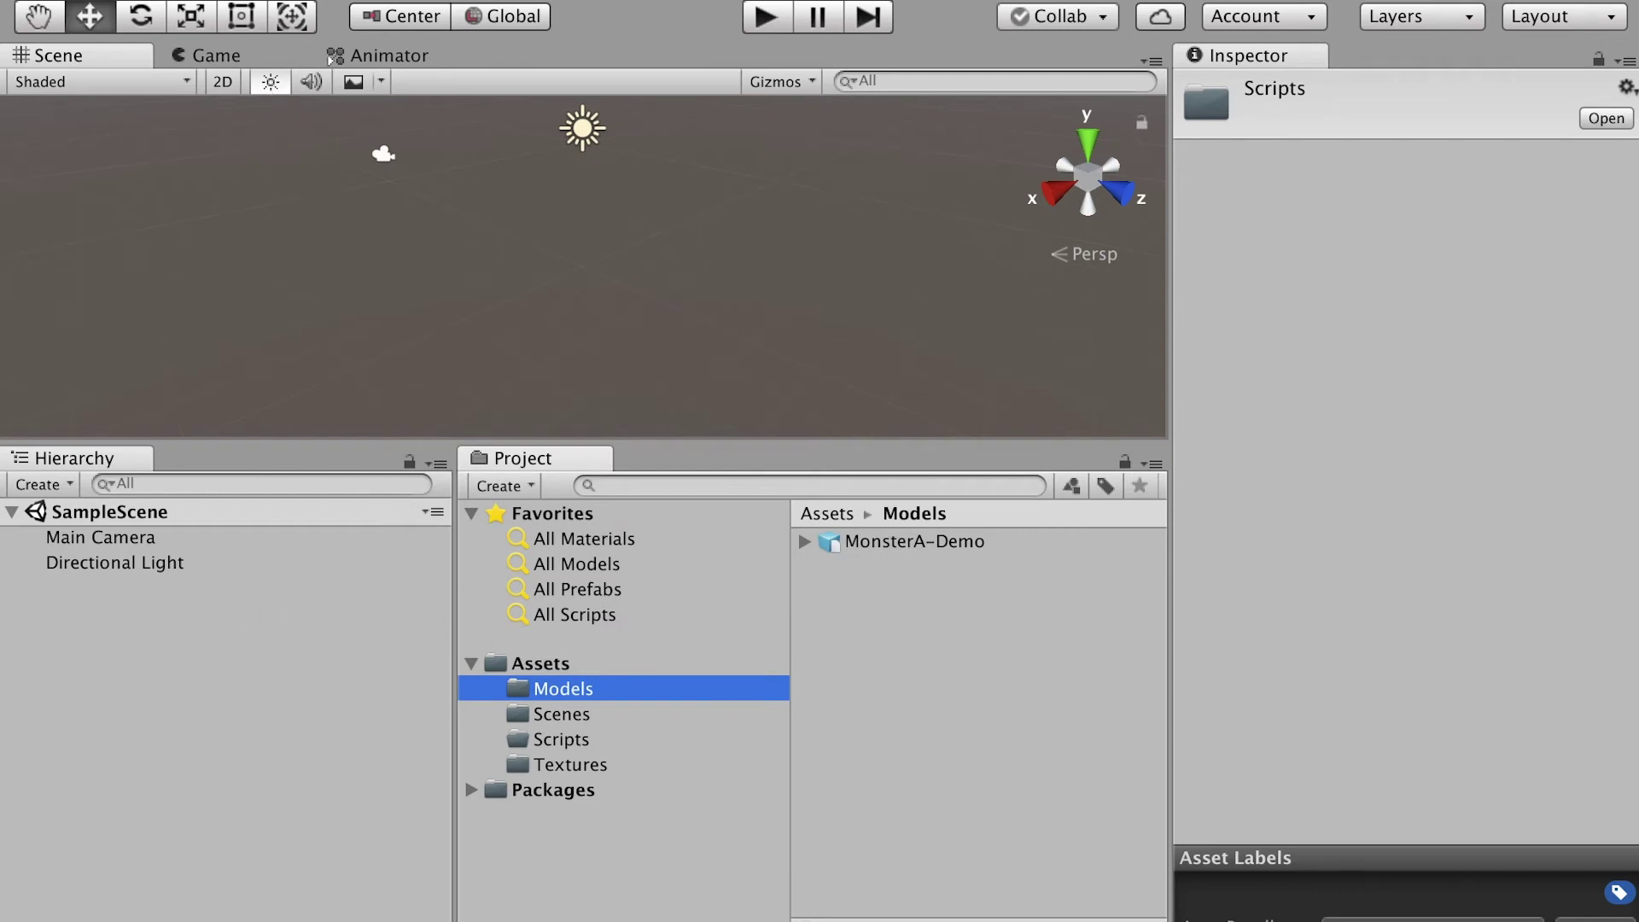
Step: Add a GameObject > 3D Object > Plane and set its X, Y and Z scale to 10
{"action": "left_click", "coordinate": [418, 0]}
{"action": "mouse_move", "coordinate": [478, 34]}
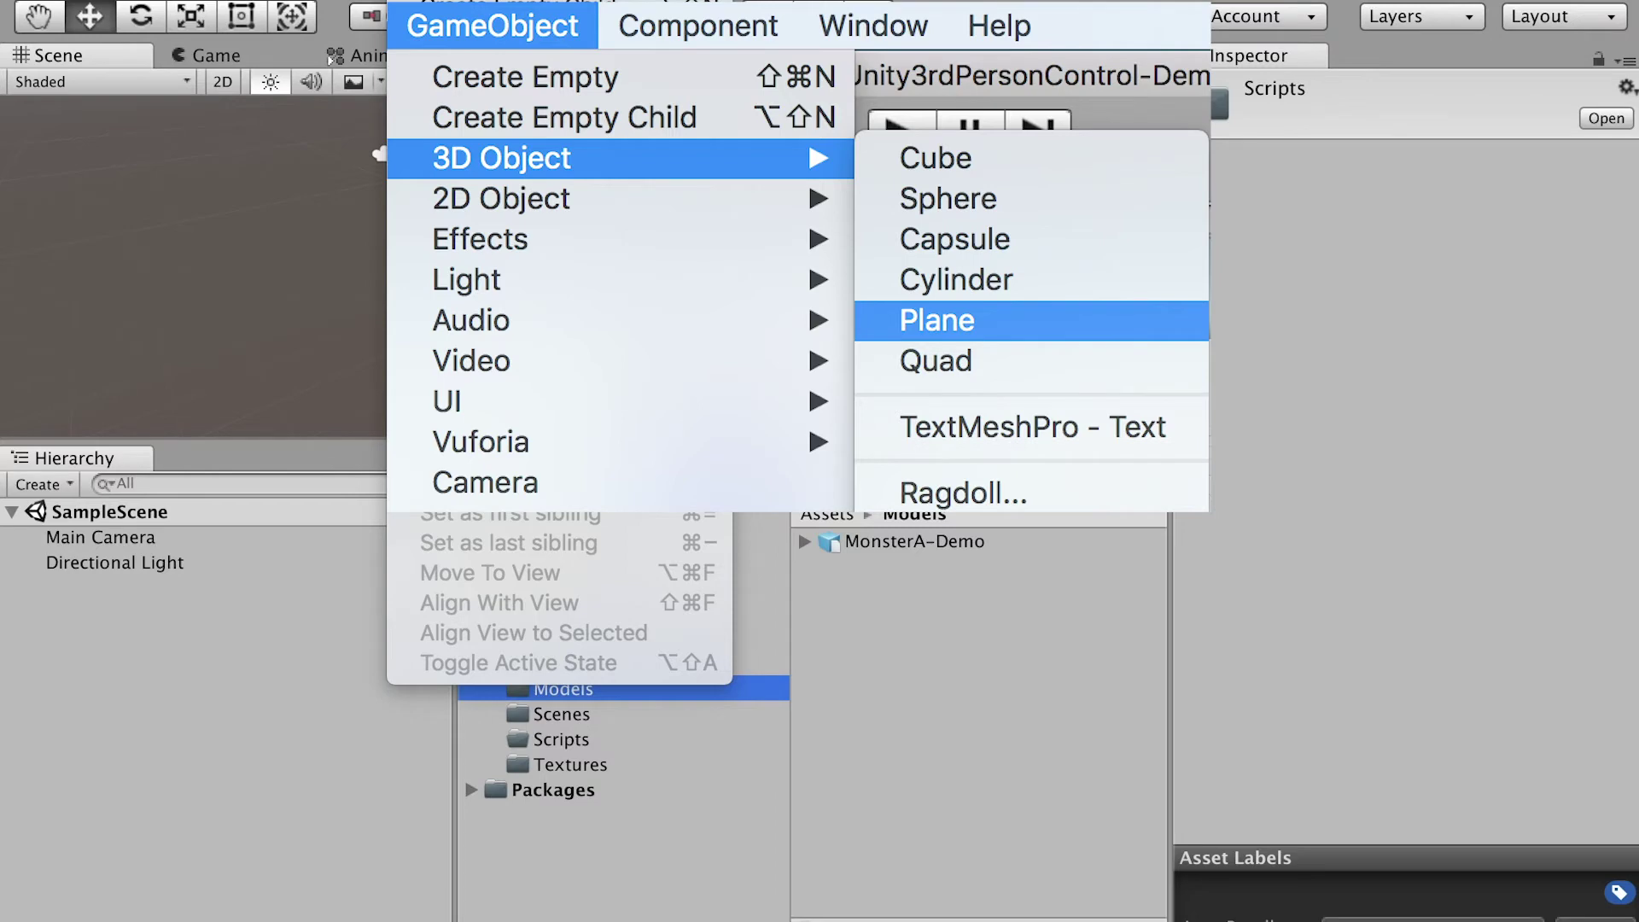
{"action": "left_click", "coordinate": [938, 320]}
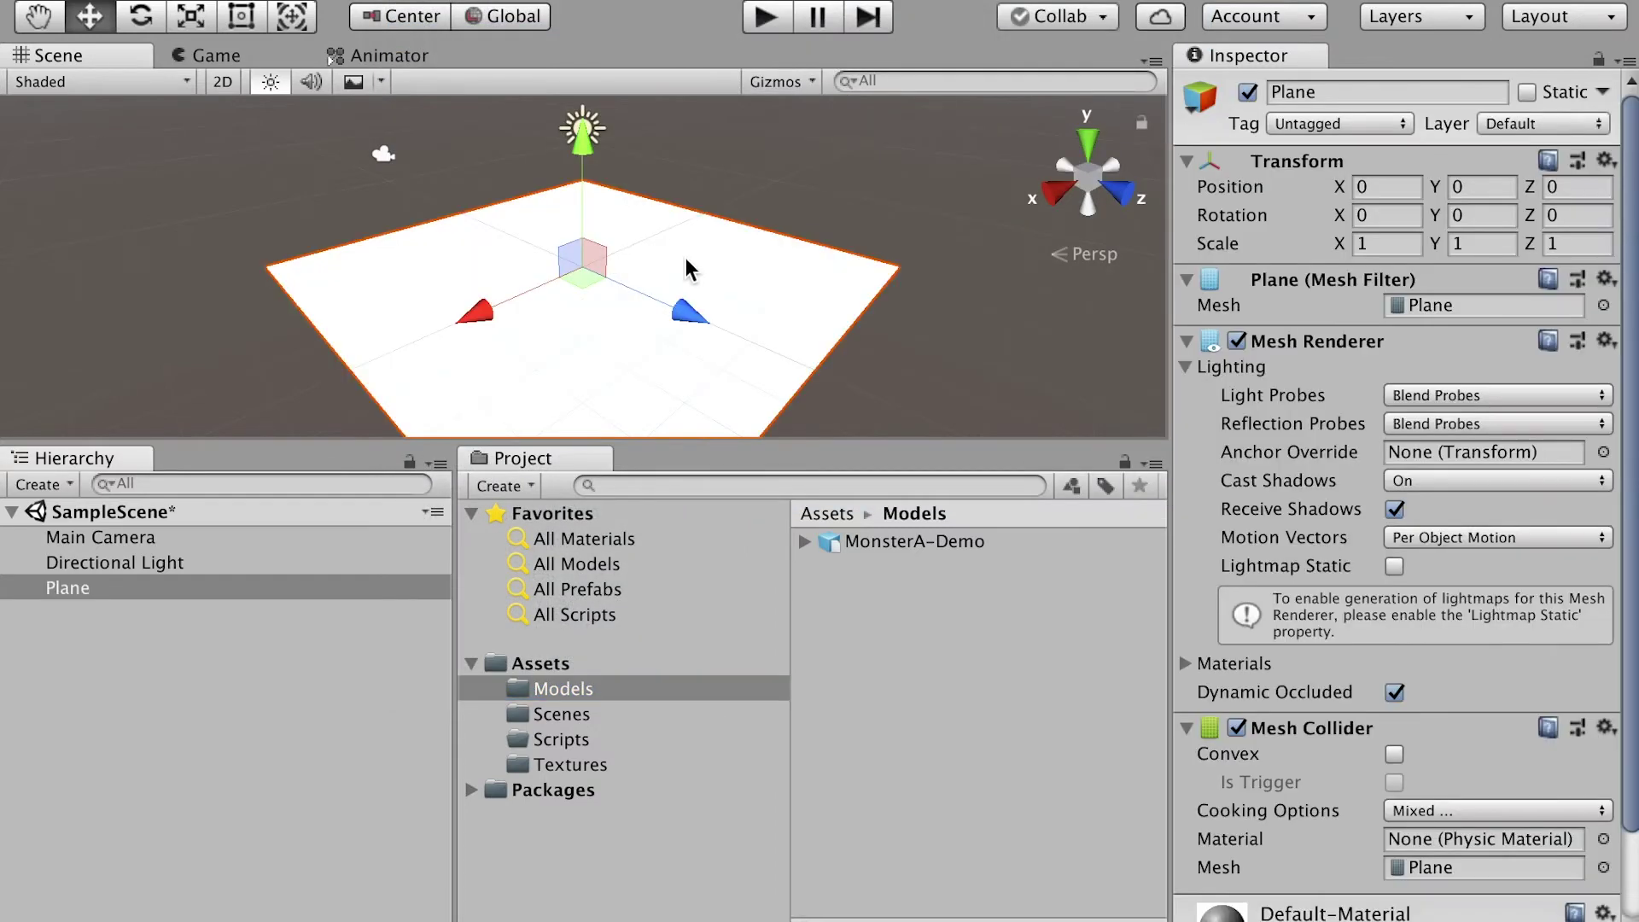
{"action": "left_click", "coordinate": [1380, 245]}
{"action": "type", "text": "10"}
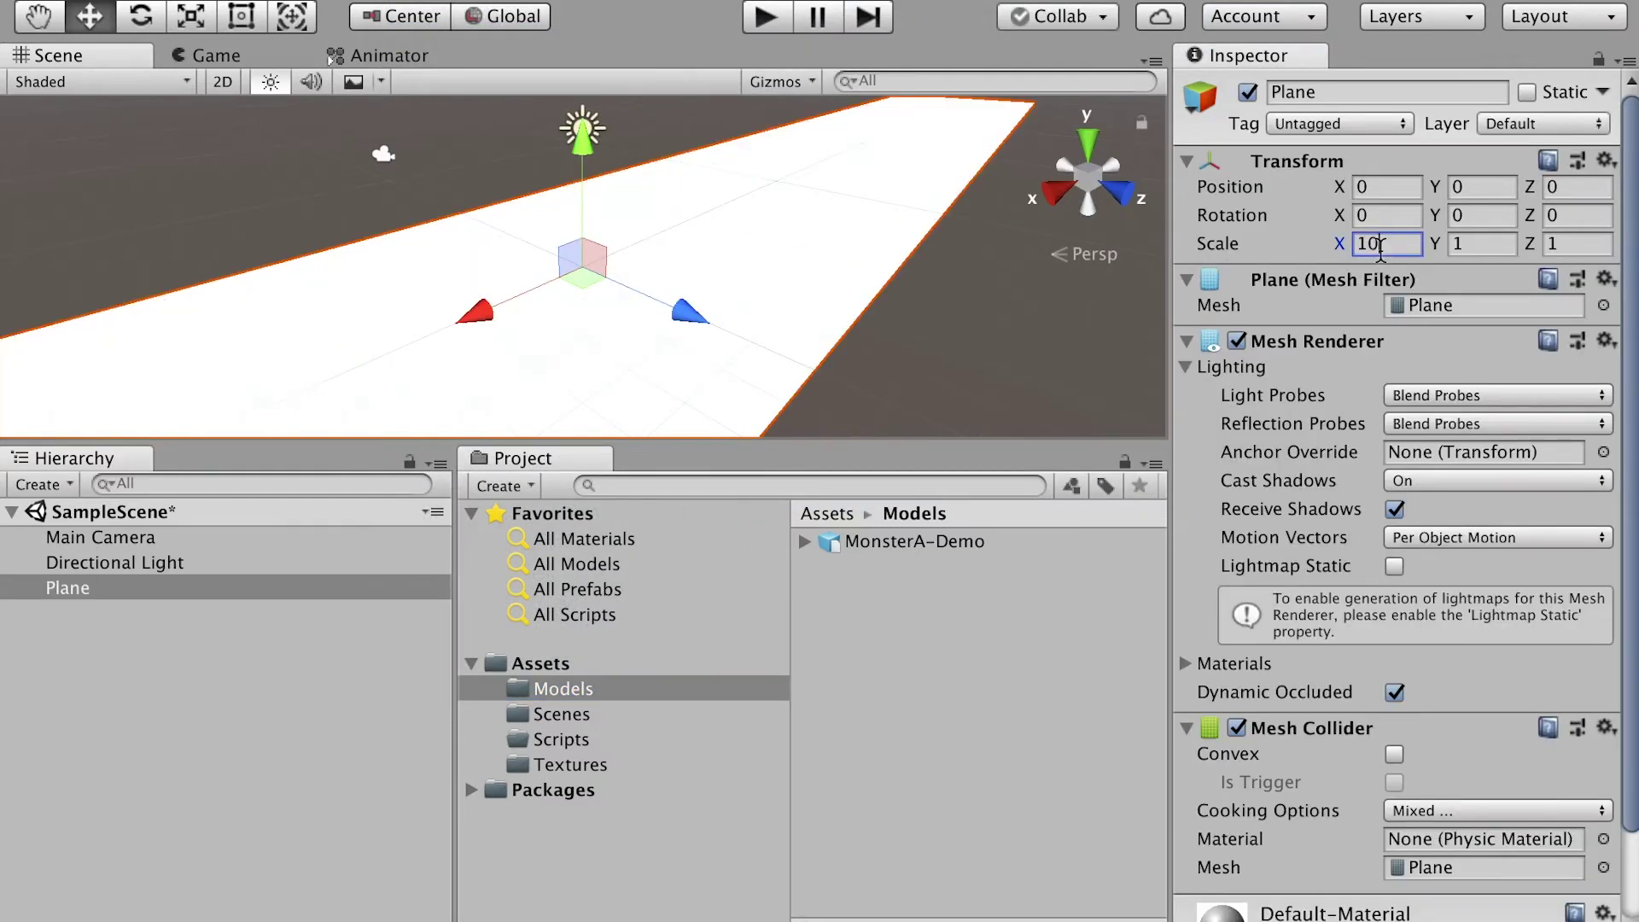
{"action": "key", "text": "Tab"}
{"action": "type", "text": "10"}
{"action": "key", "text": "Tab"}
{"action": "type", "text": "10"}
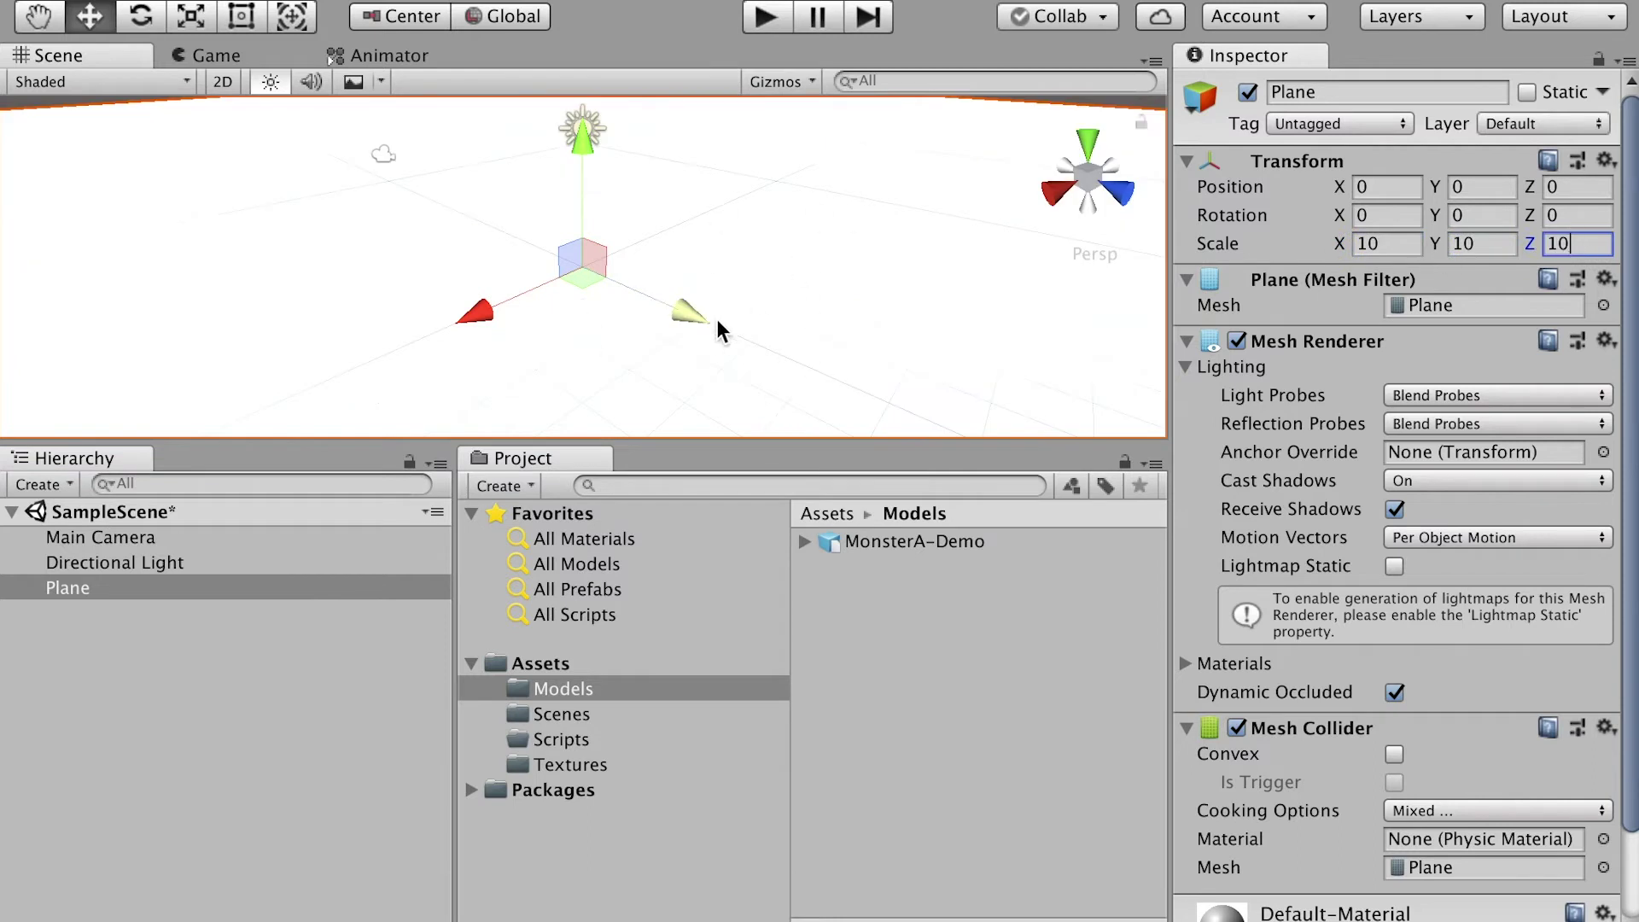
{"action": "left_click", "coordinate": [547, 713]}
{"action": "left_click", "coordinate": [566, 691]}
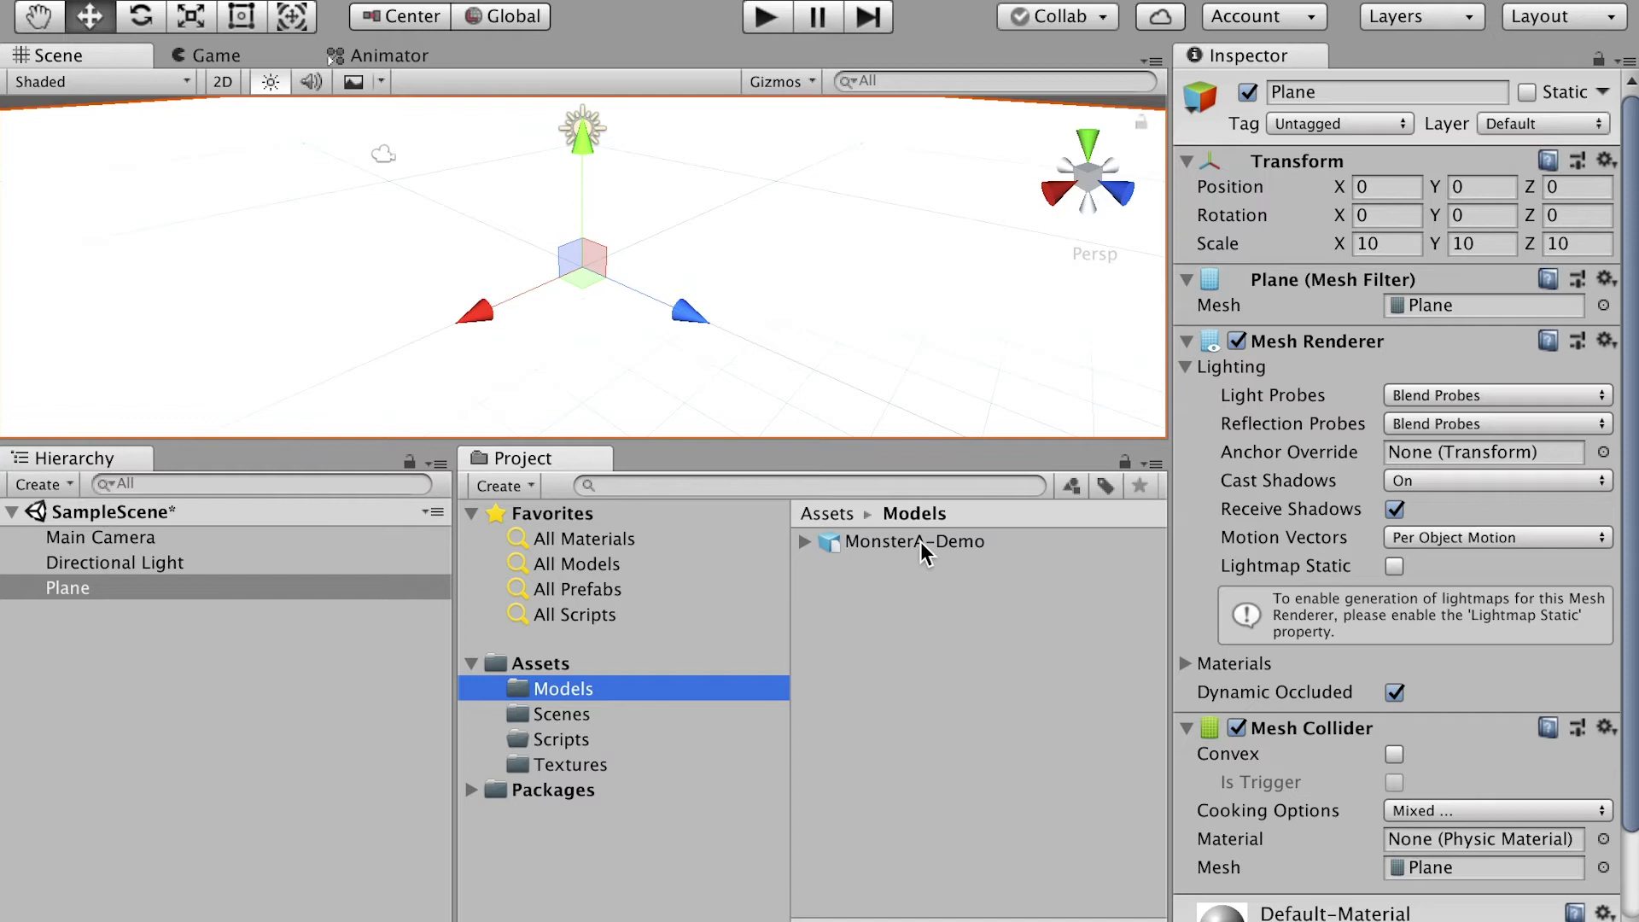
Step: Place MonsterA-Demo on the ground plane at 0, 0, 0, then open the Textures folder
{"action": "left_click_drag", "start_coordinate": [926, 550], "coordinate": [191, 678]}
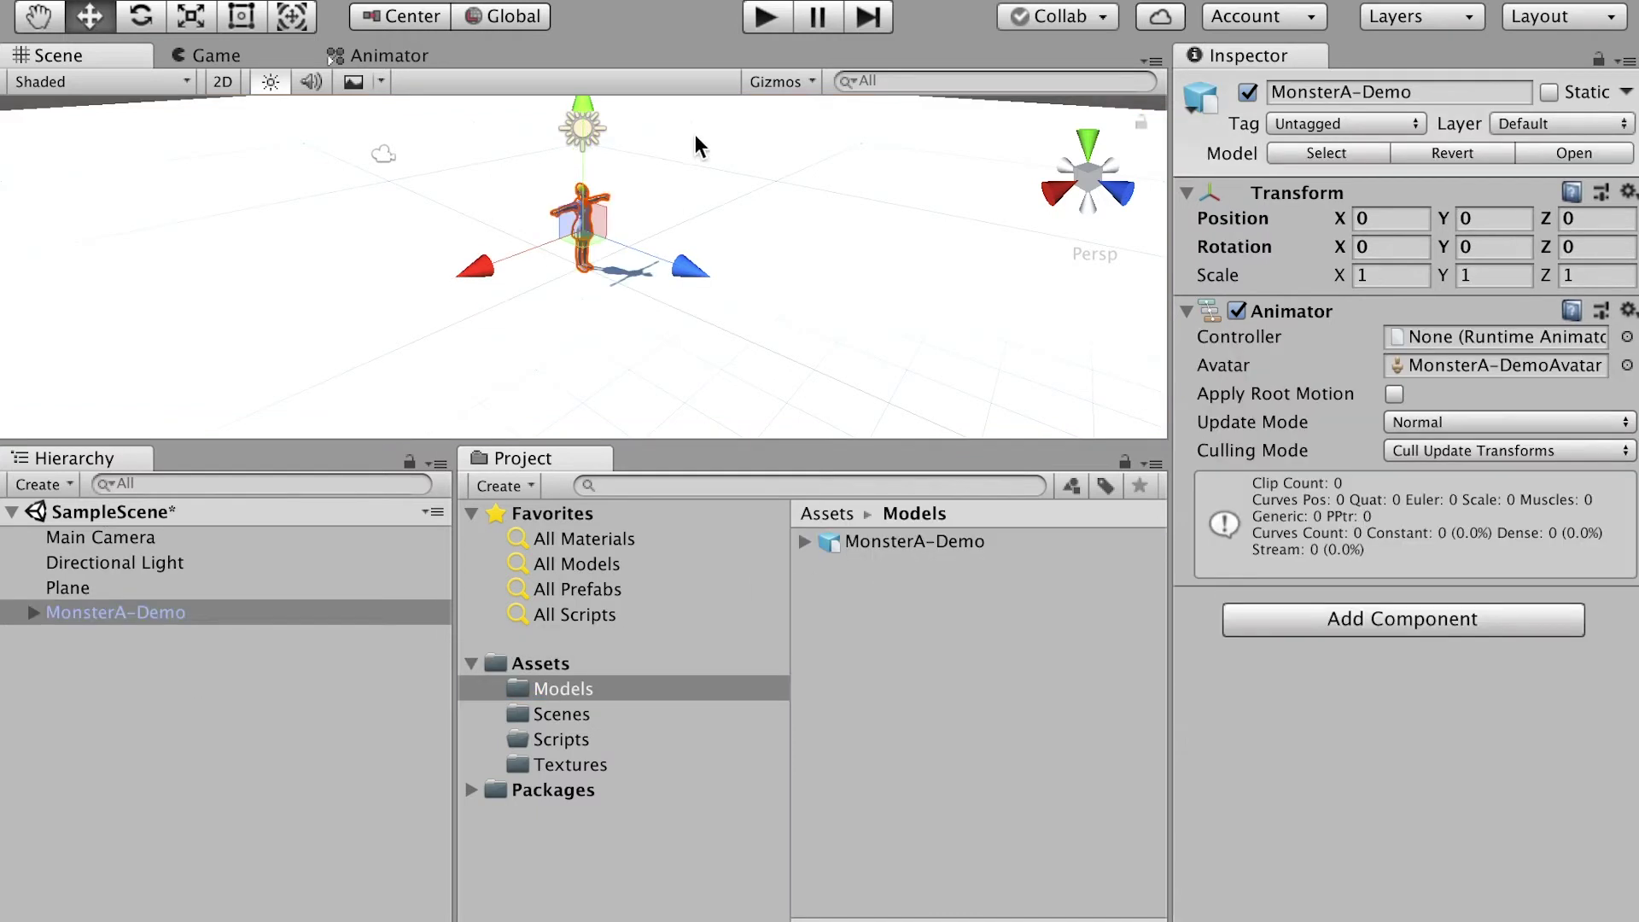
{"action": "scroll", "coordinate": [581, 220], "scroll_direction": "up", "scroll_amount": 2}
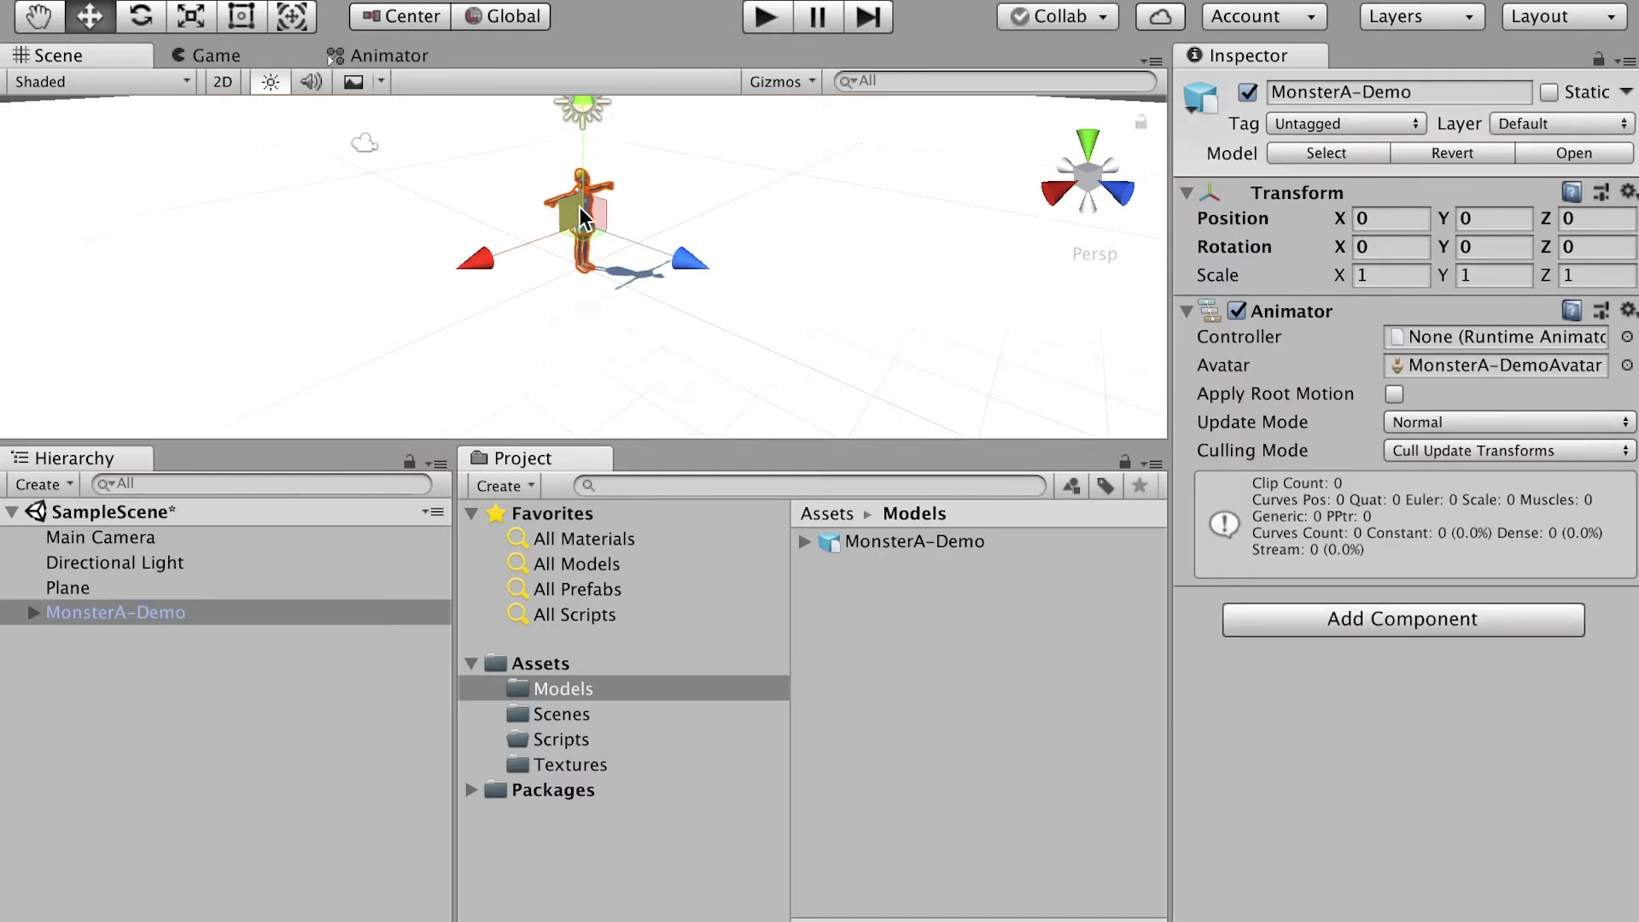
{"action": "scroll", "coordinate": [583, 218], "scroll_direction": "up", "scroll_amount": 6}
{"action": "left_click_drag", "start_coordinate": [725, 238], "coordinate": [607, 309], "text": "alt"}
{"action": "left_click", "coordinate": [579, 766]}
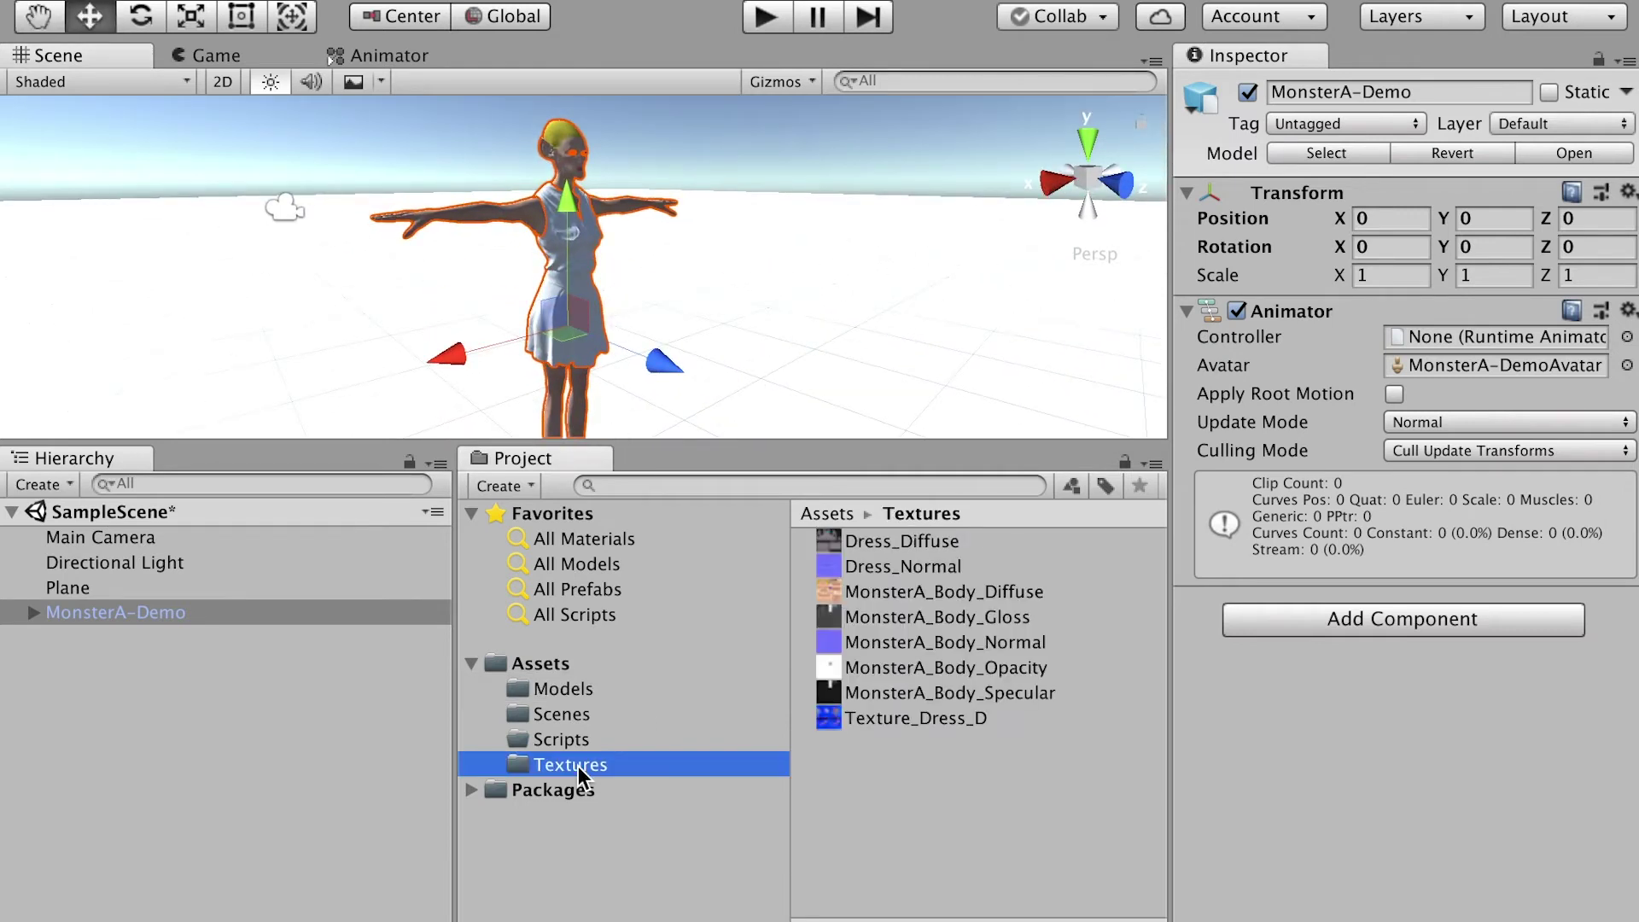
Step: Create a new material in the Textures folder and name it DressM
{"action": "right_click", "coordinate": [895, 779]}
{"action": "mouse_move", "coordinate": [1195, 549]}
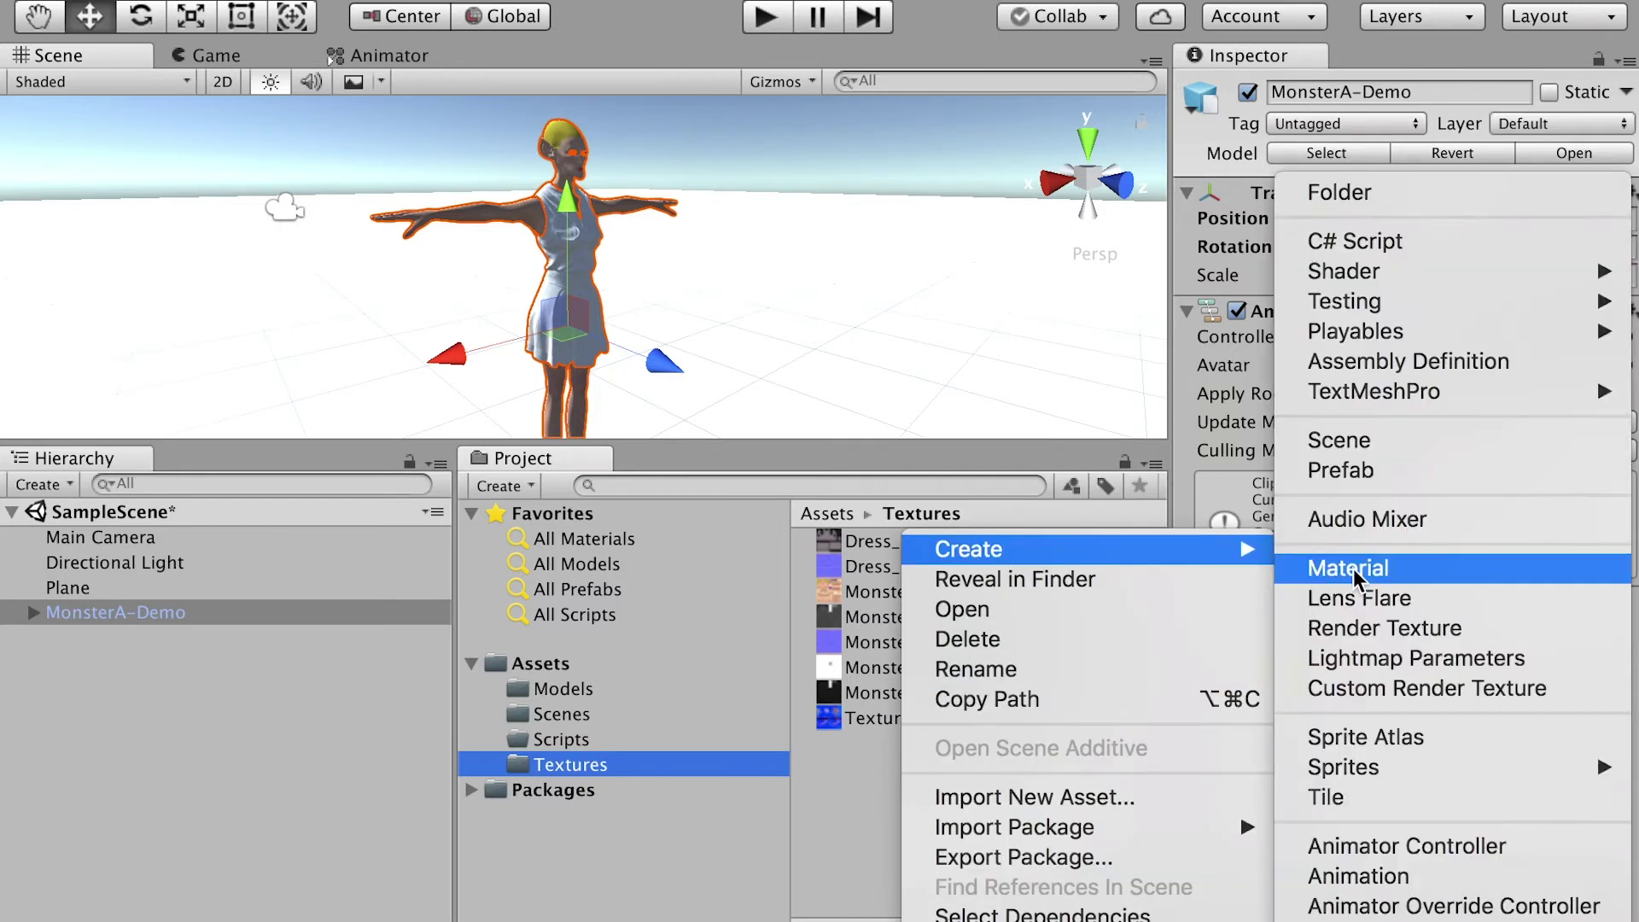
{"action": "left_click", "coordinate": [1354, 567]}
{"action": "type", "text": "D"}
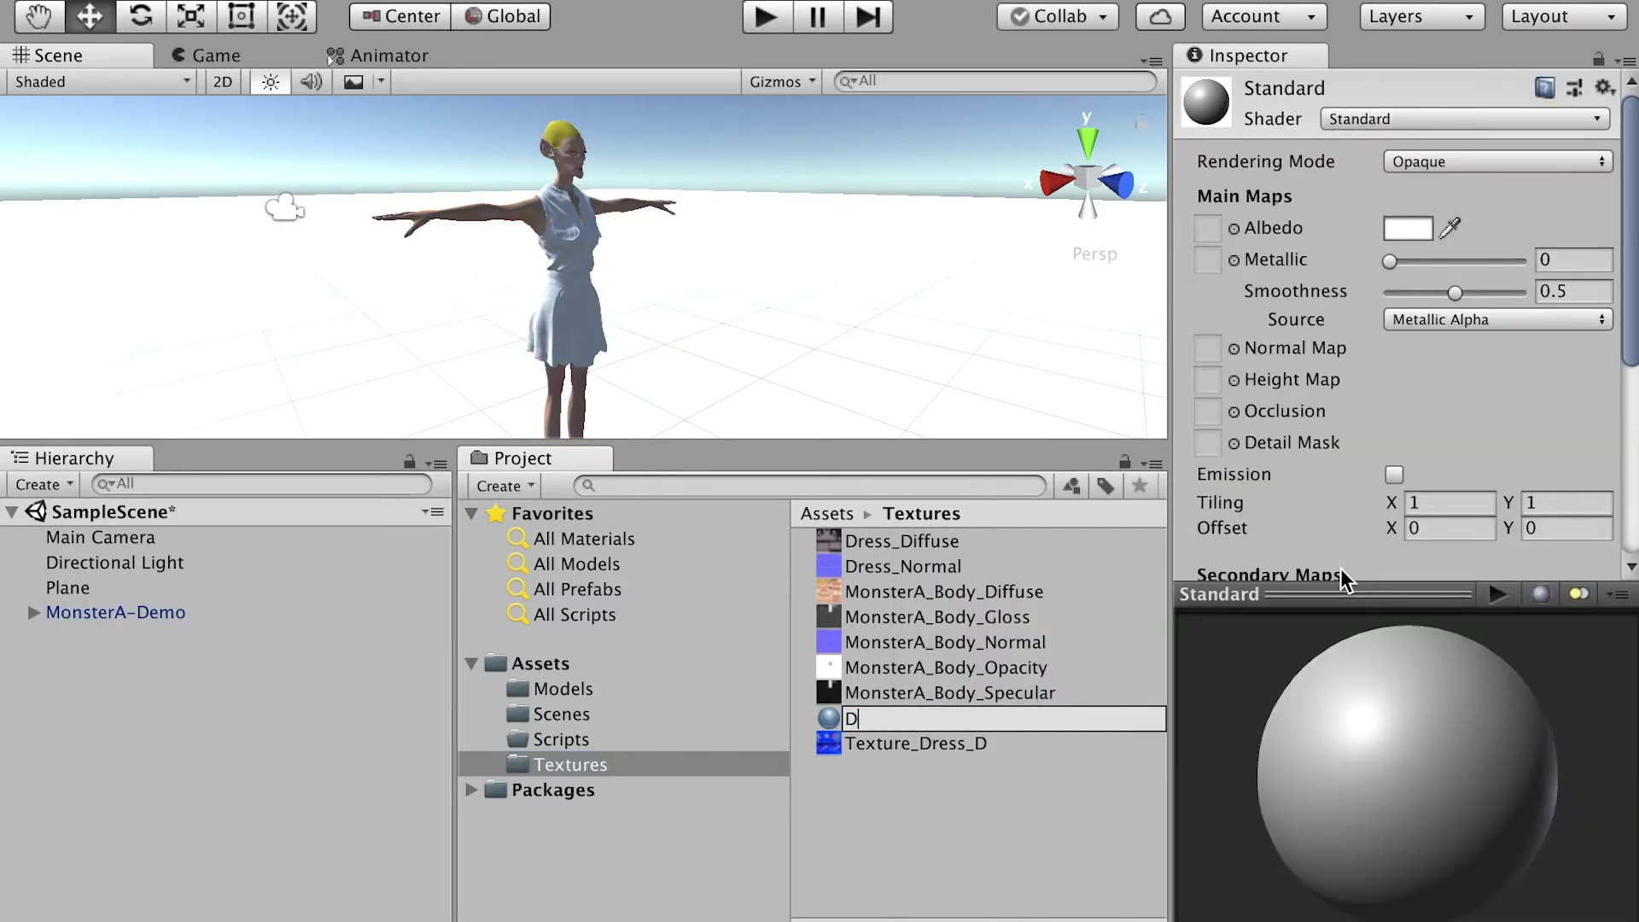
{"action": "type", "text": "ress"}
{"action": "key", "text": "Return"}
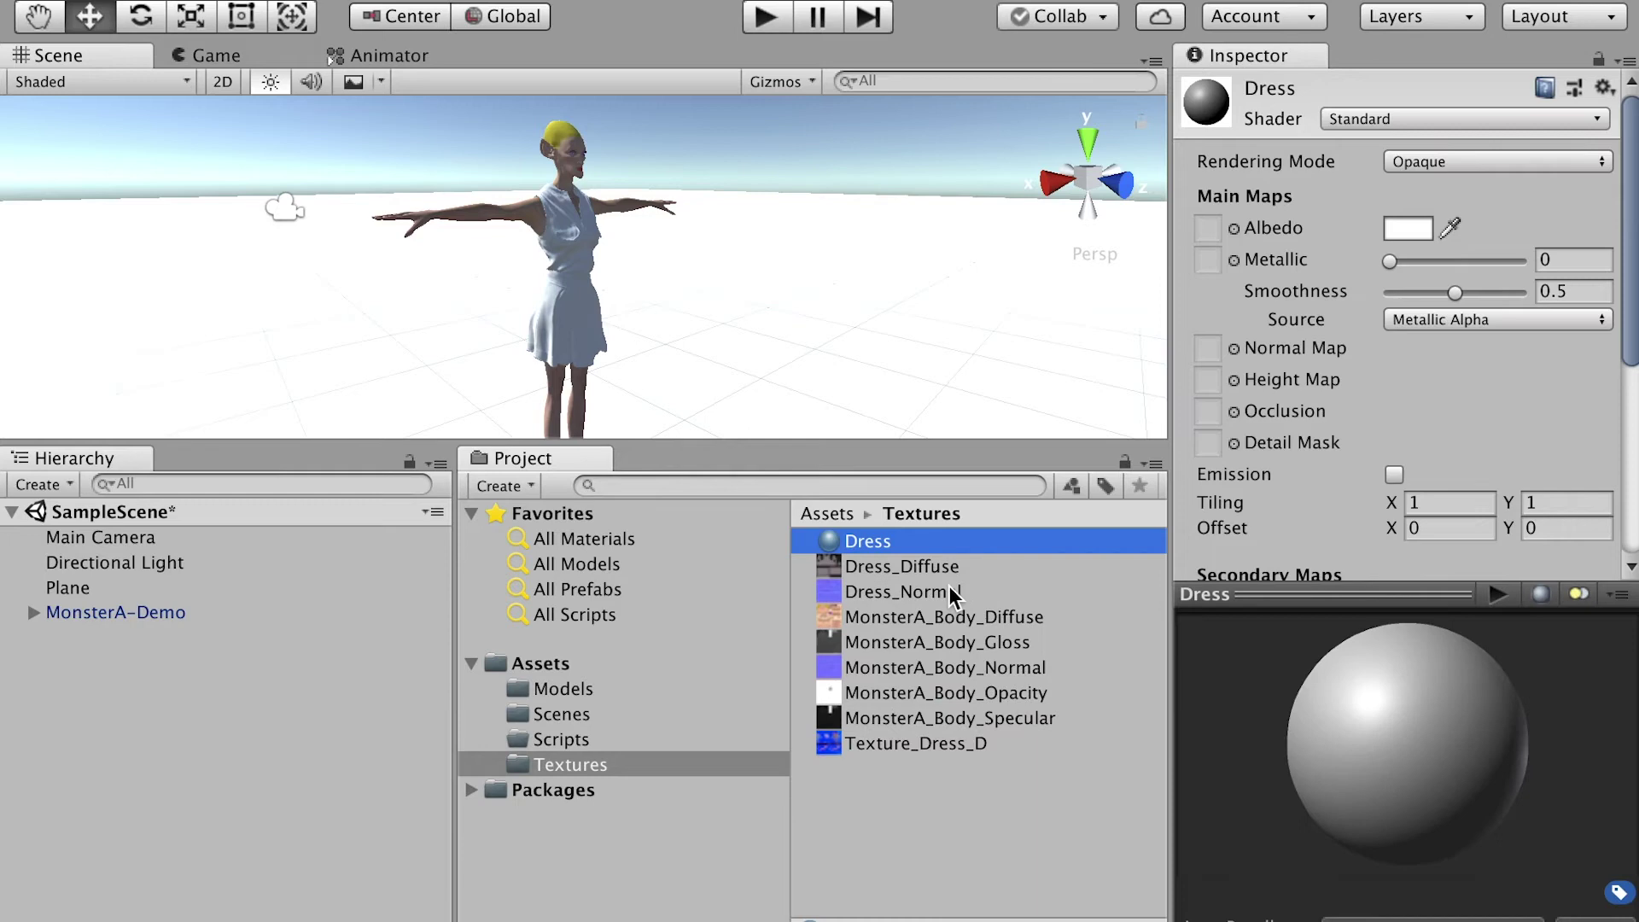
{"action": "key", "text": "Return"}
{"action": "key", "text": "Right"}
{"action": "type", "text": "M"}
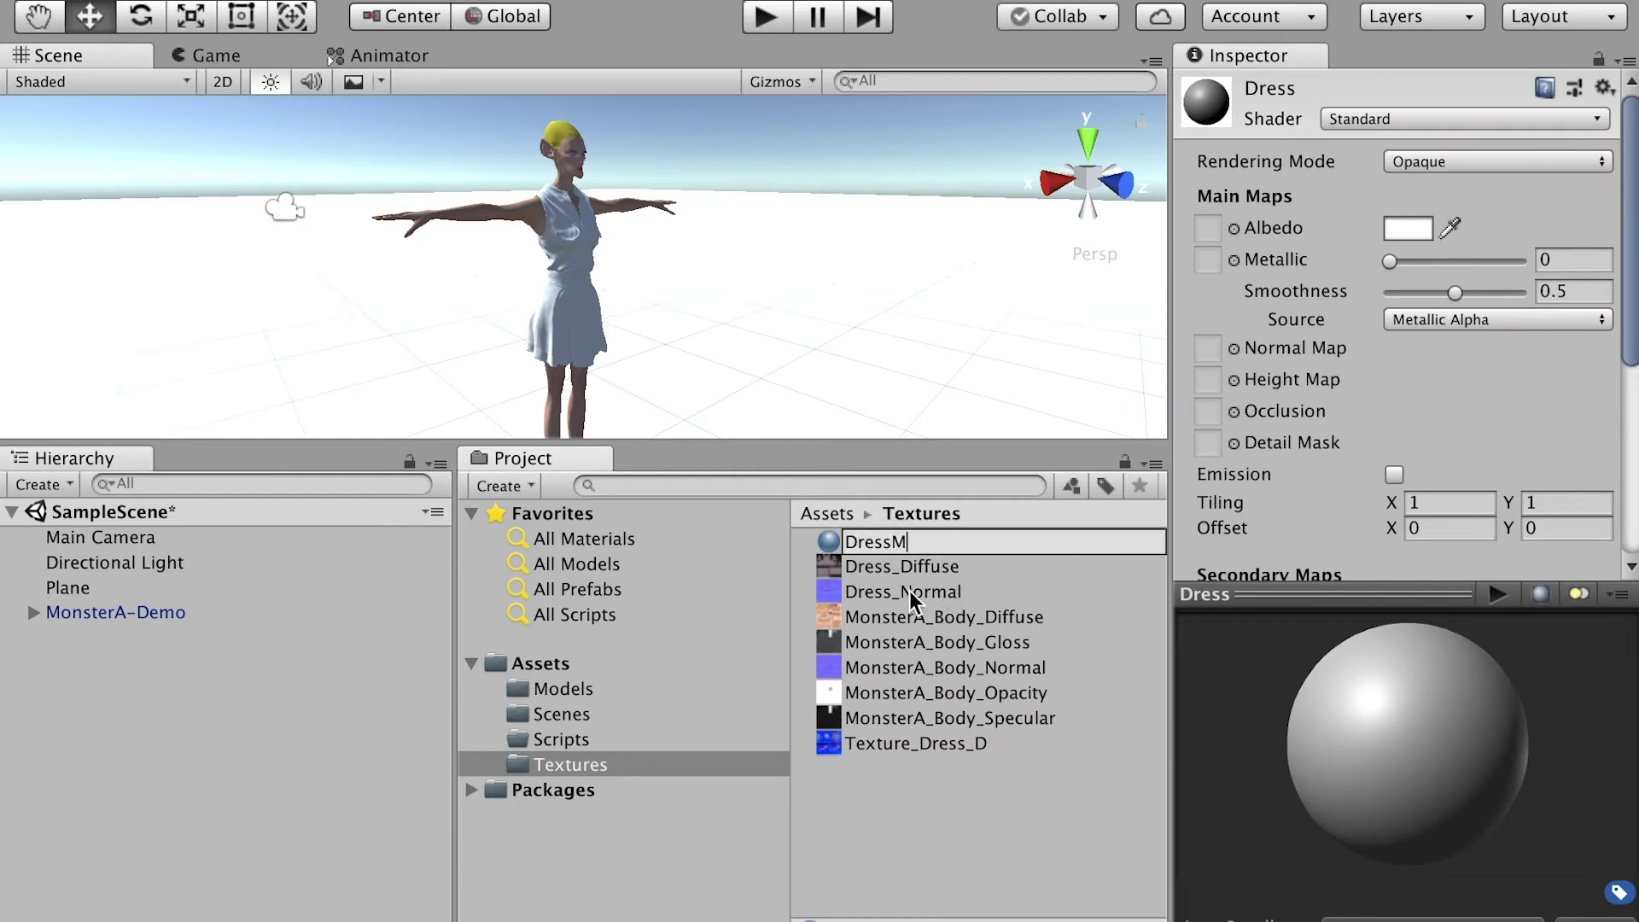
{"action": "key", "text": "Return"}
Step: Assign Texture_Dress_D as Albedo and Dress_Normal as Normal Map, then apply DressM to the dress
{"action": "left_click", "coordinate": [884, 548]}
{"action": "left_click", "coordinate": [868, 590]}
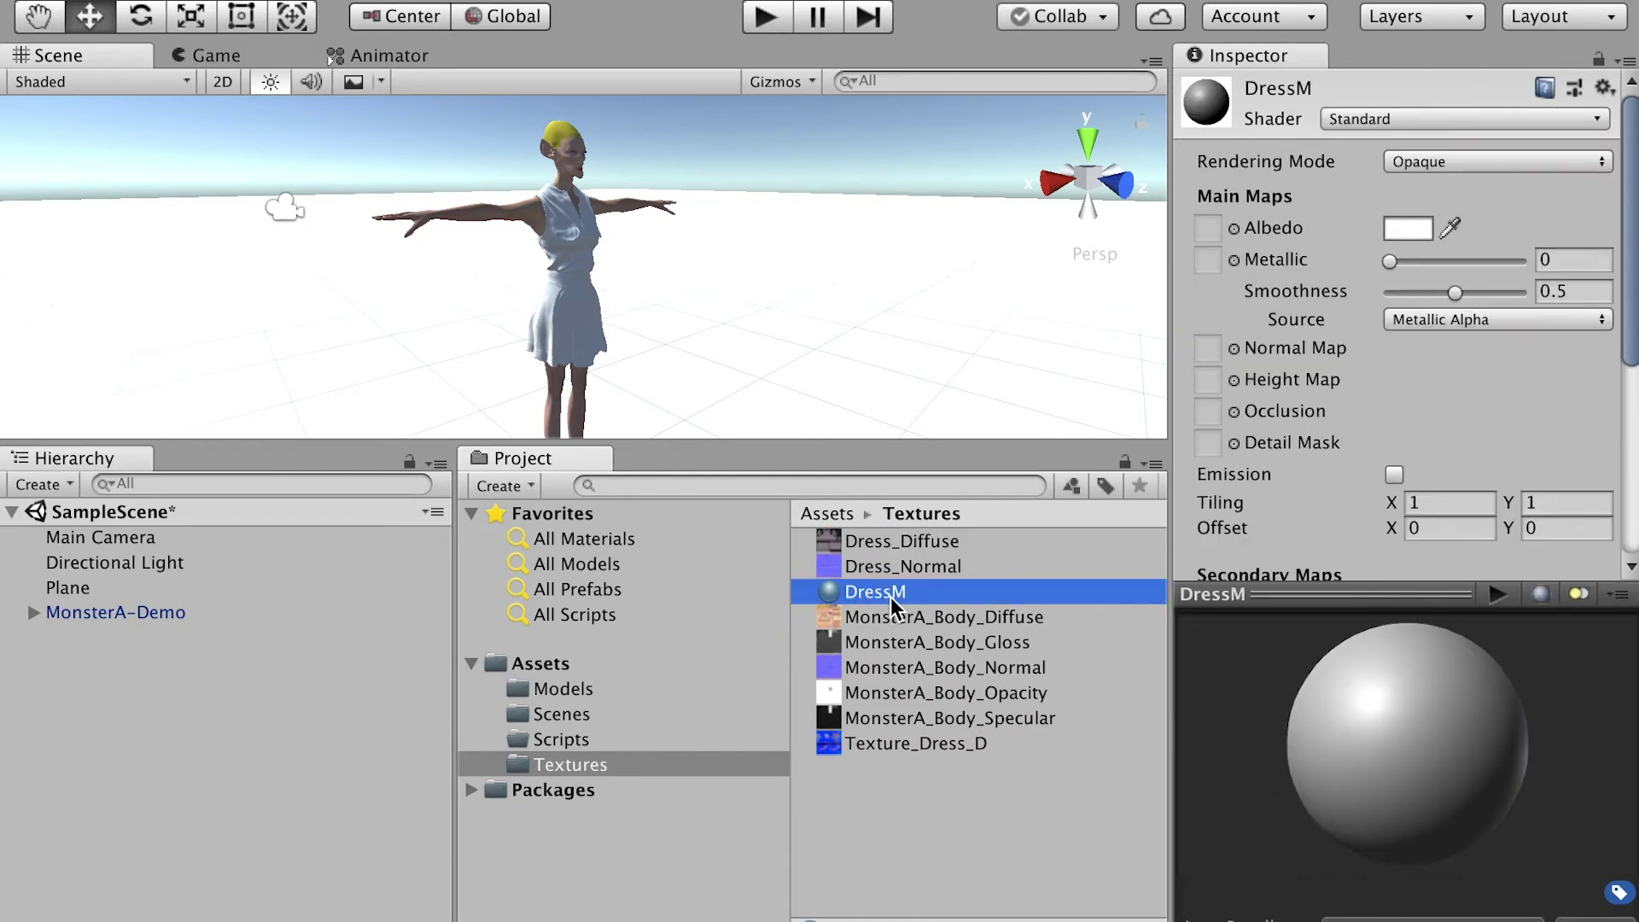
{"action": "left_click_drag", "start_coordinate": [893, 749], "coordinate": [1246, 237]}
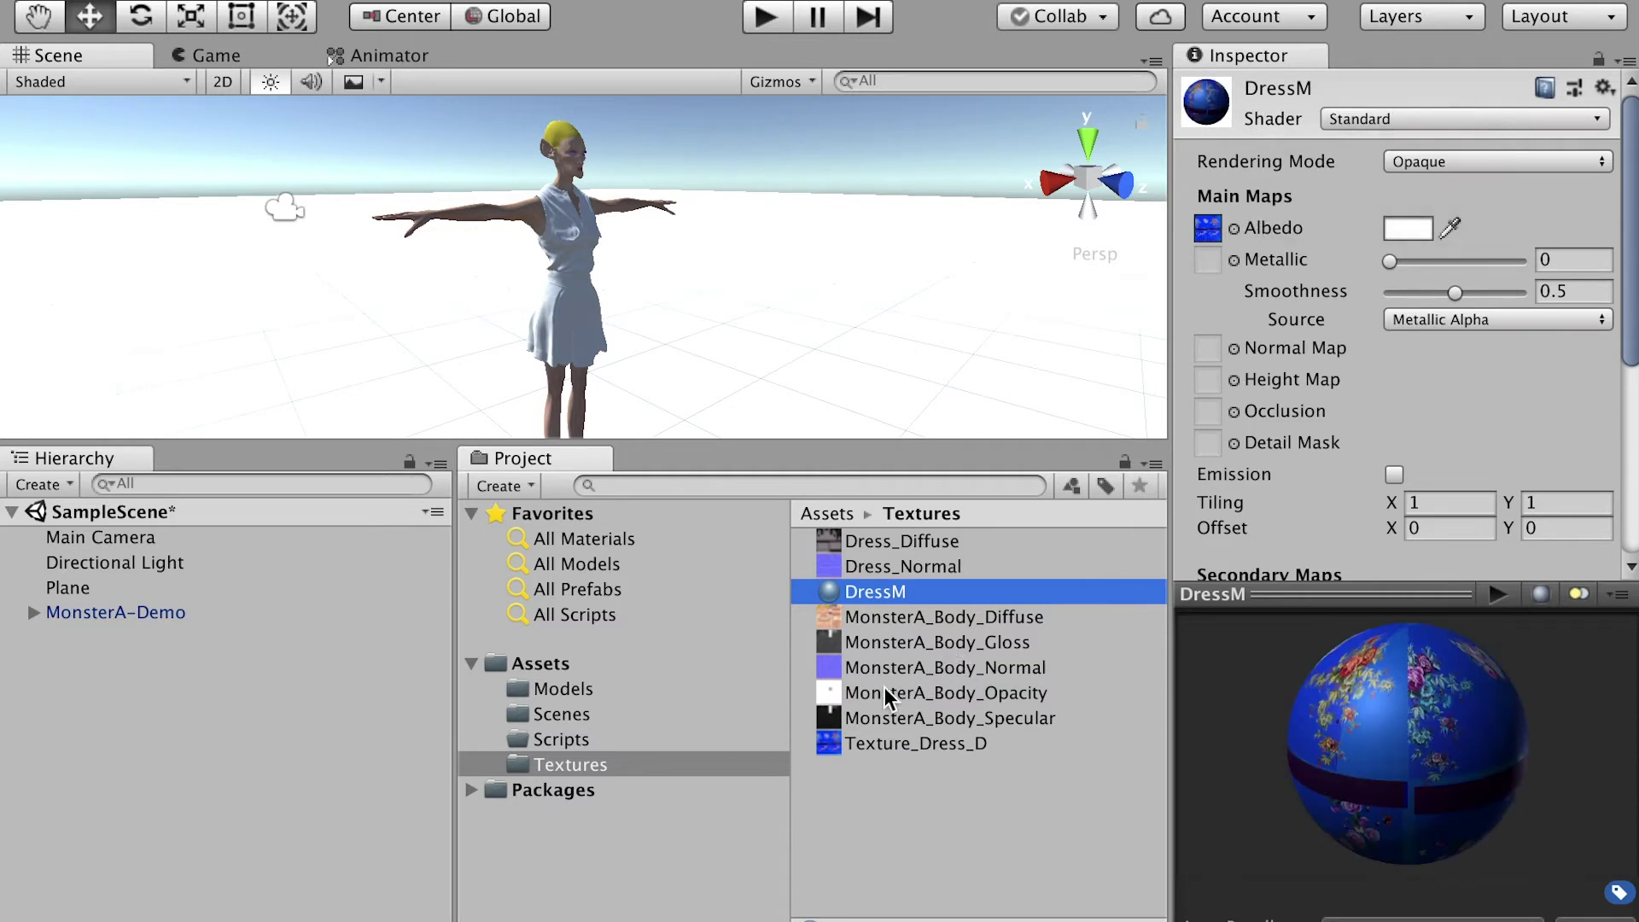
{"action": "left_click_drag", "start_coordinate": [885, 568], "coordinate": [1226, 357]}
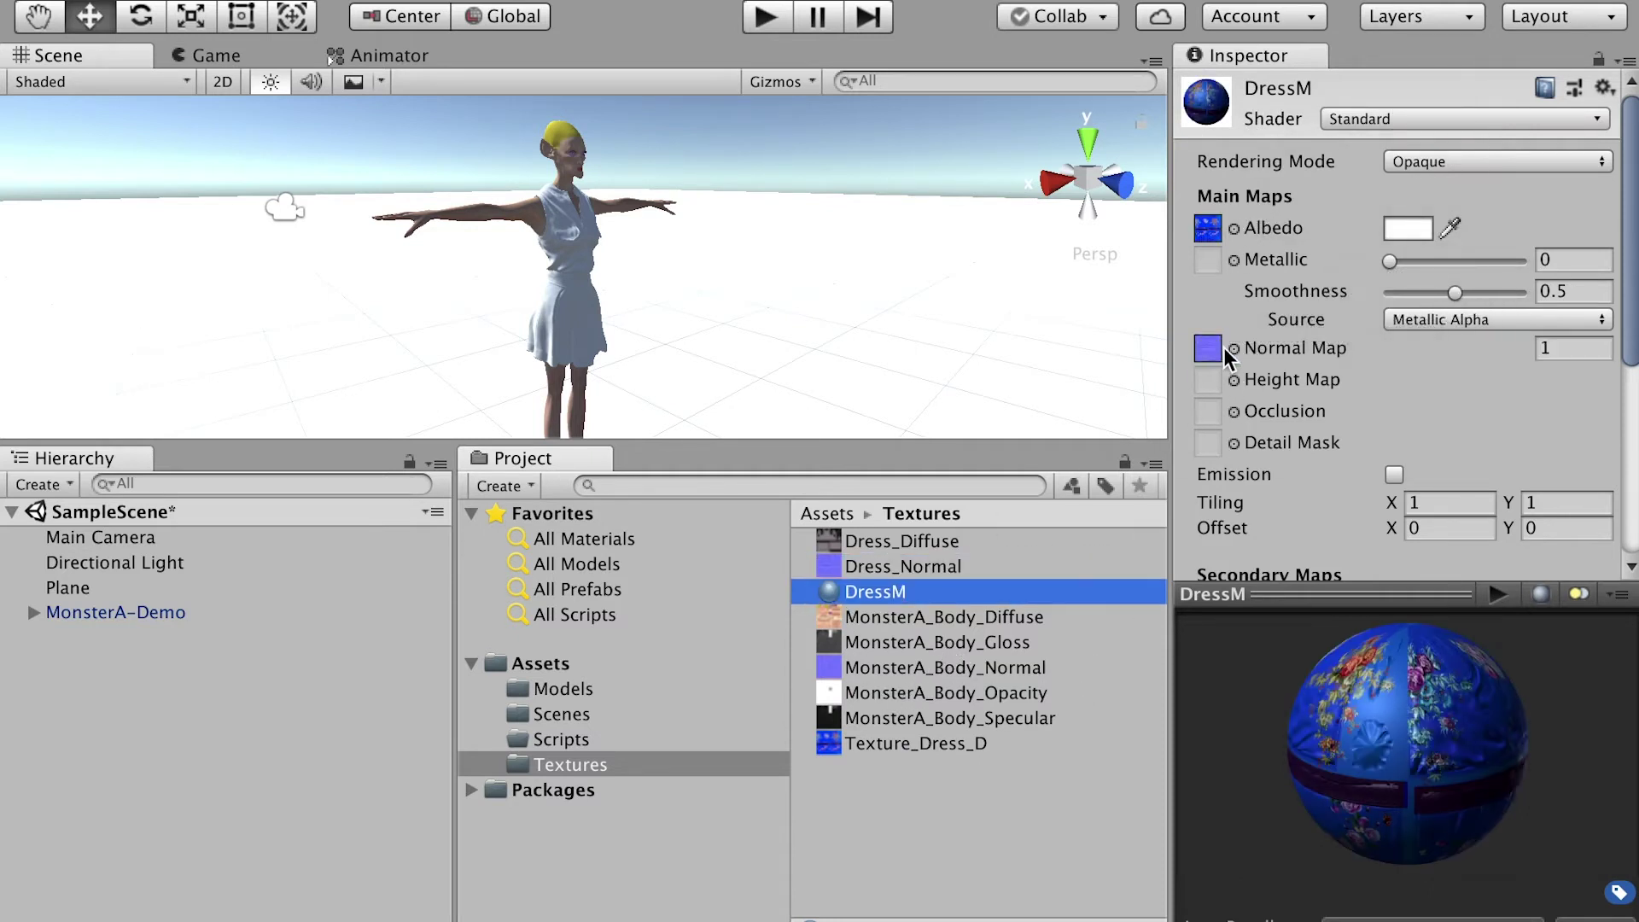
{"action": "left_click_drag", "start_coordinate": [864, 594], "coordinate": [544, 325]}
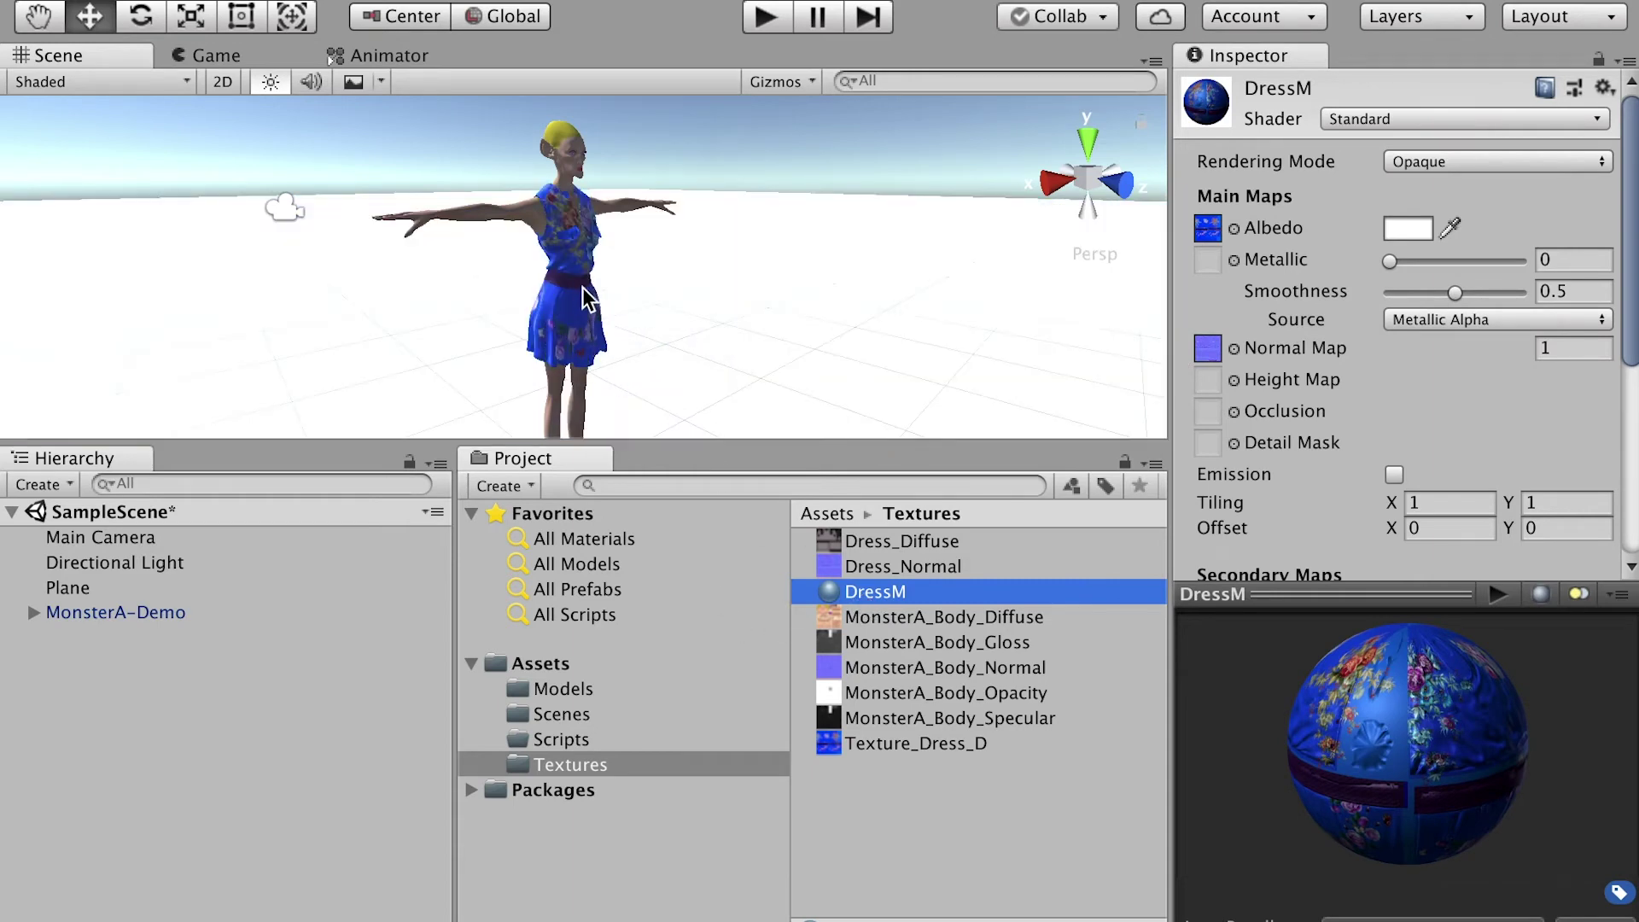
{"action": "left_click_drag", "start_coordinate": [725, 285], "coordinate": [838, 281], "text": "alt"}
{"action": "scroll", "coordinate": [725, 283], "scroll_direction": "up", "scroll_amount": 2}
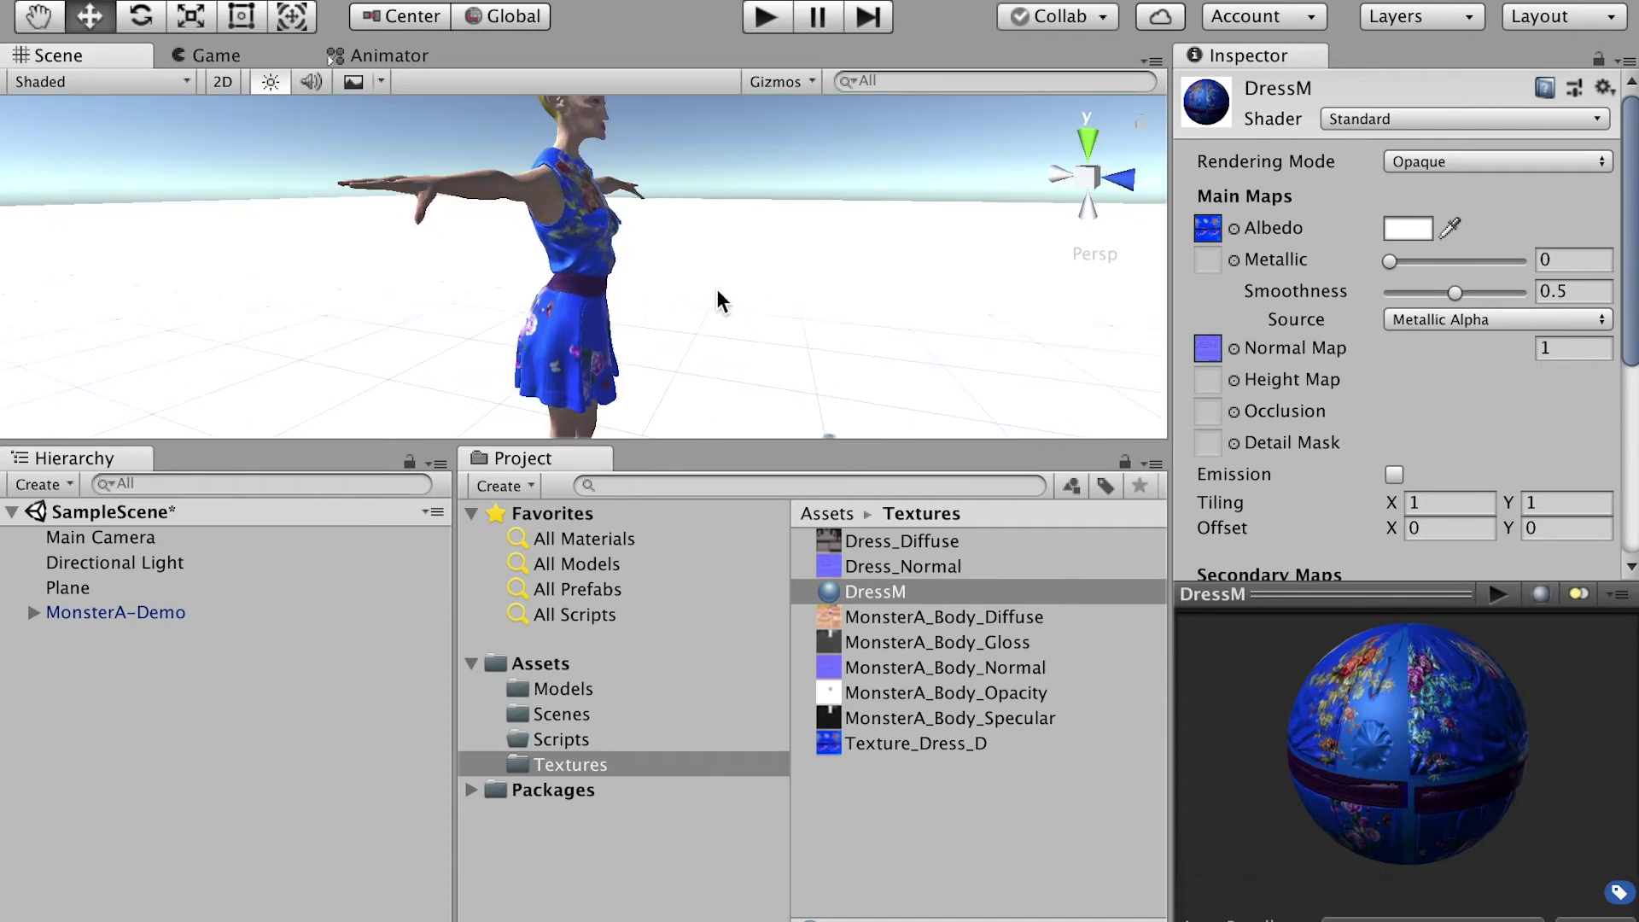
{"action": "scroll", "coordinate": [715, 289], "scroll_direction": "down", "scroll_amount": 3}
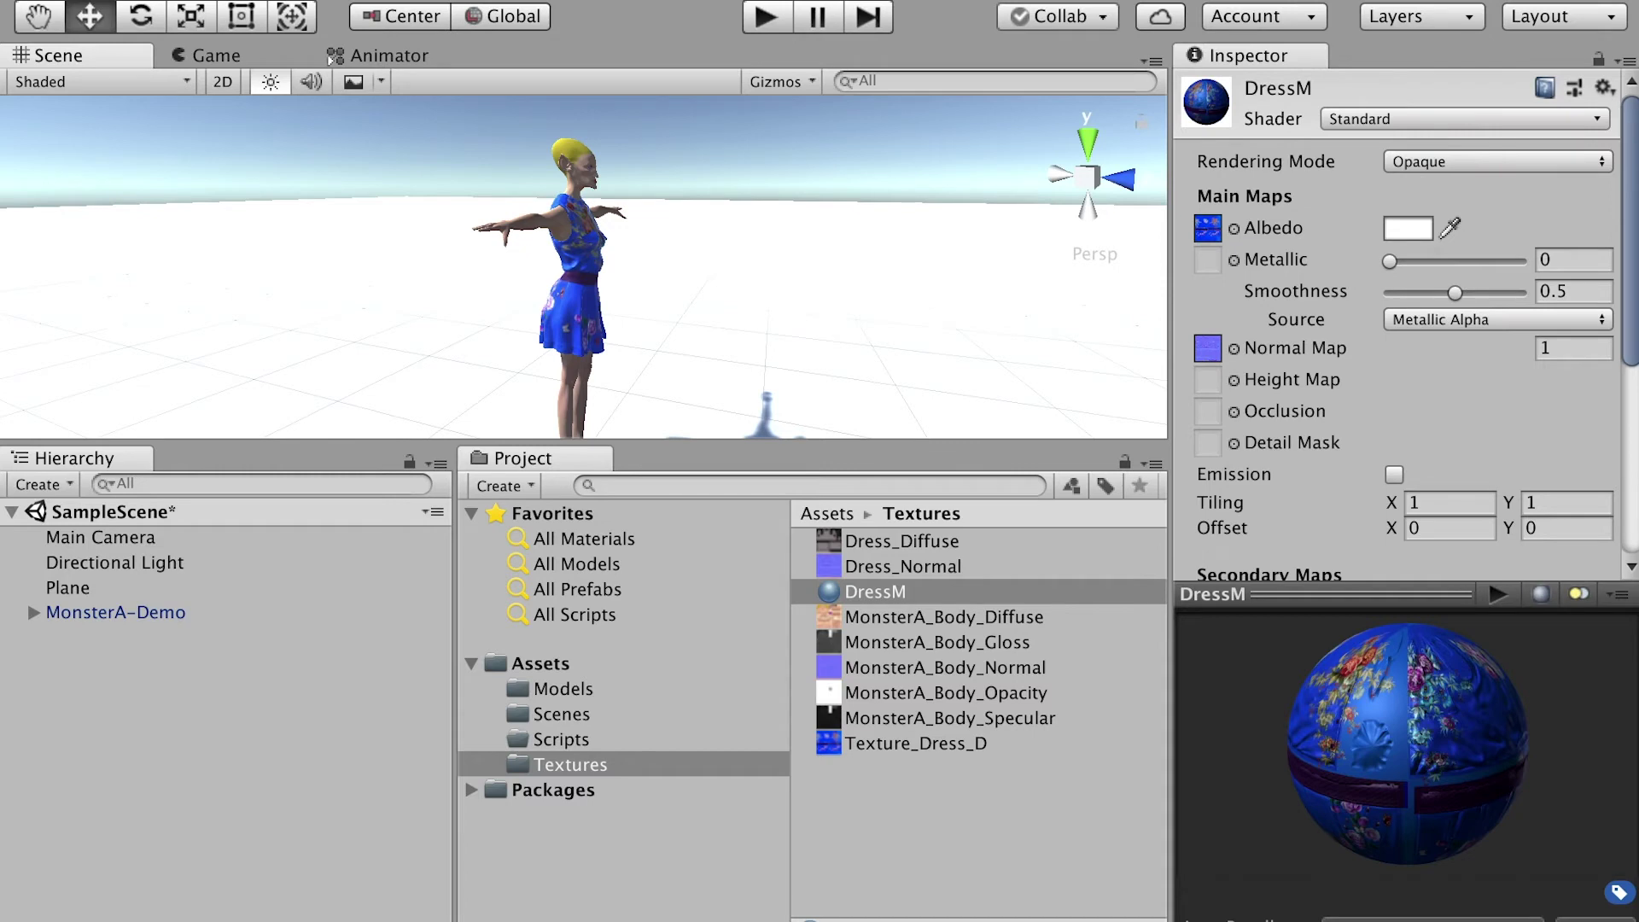
Step: Add an empty GameObject via GameObject > Create Empty and name it MonsterA-Folder
{"action": "left_click", "coordinate": [470, 18]}
{"action": "left_click", "coordinate": [497, 59]}
{"action": "left_click", "coordinate": [94, 639]}
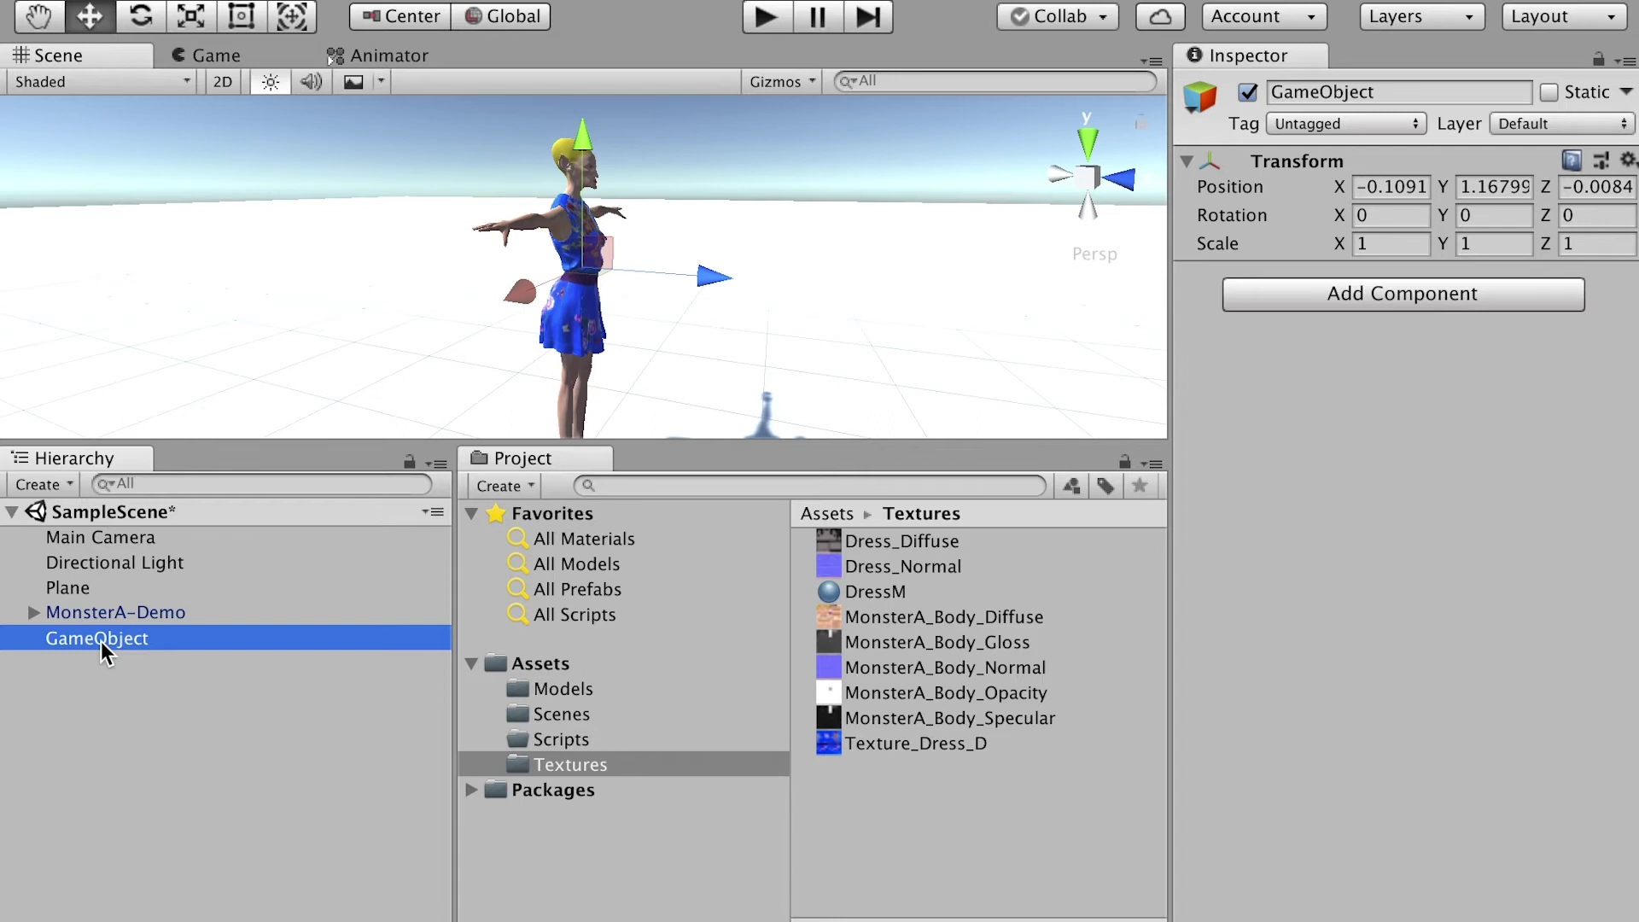
{"action": "left_click", "coordinate": [101, 642]}
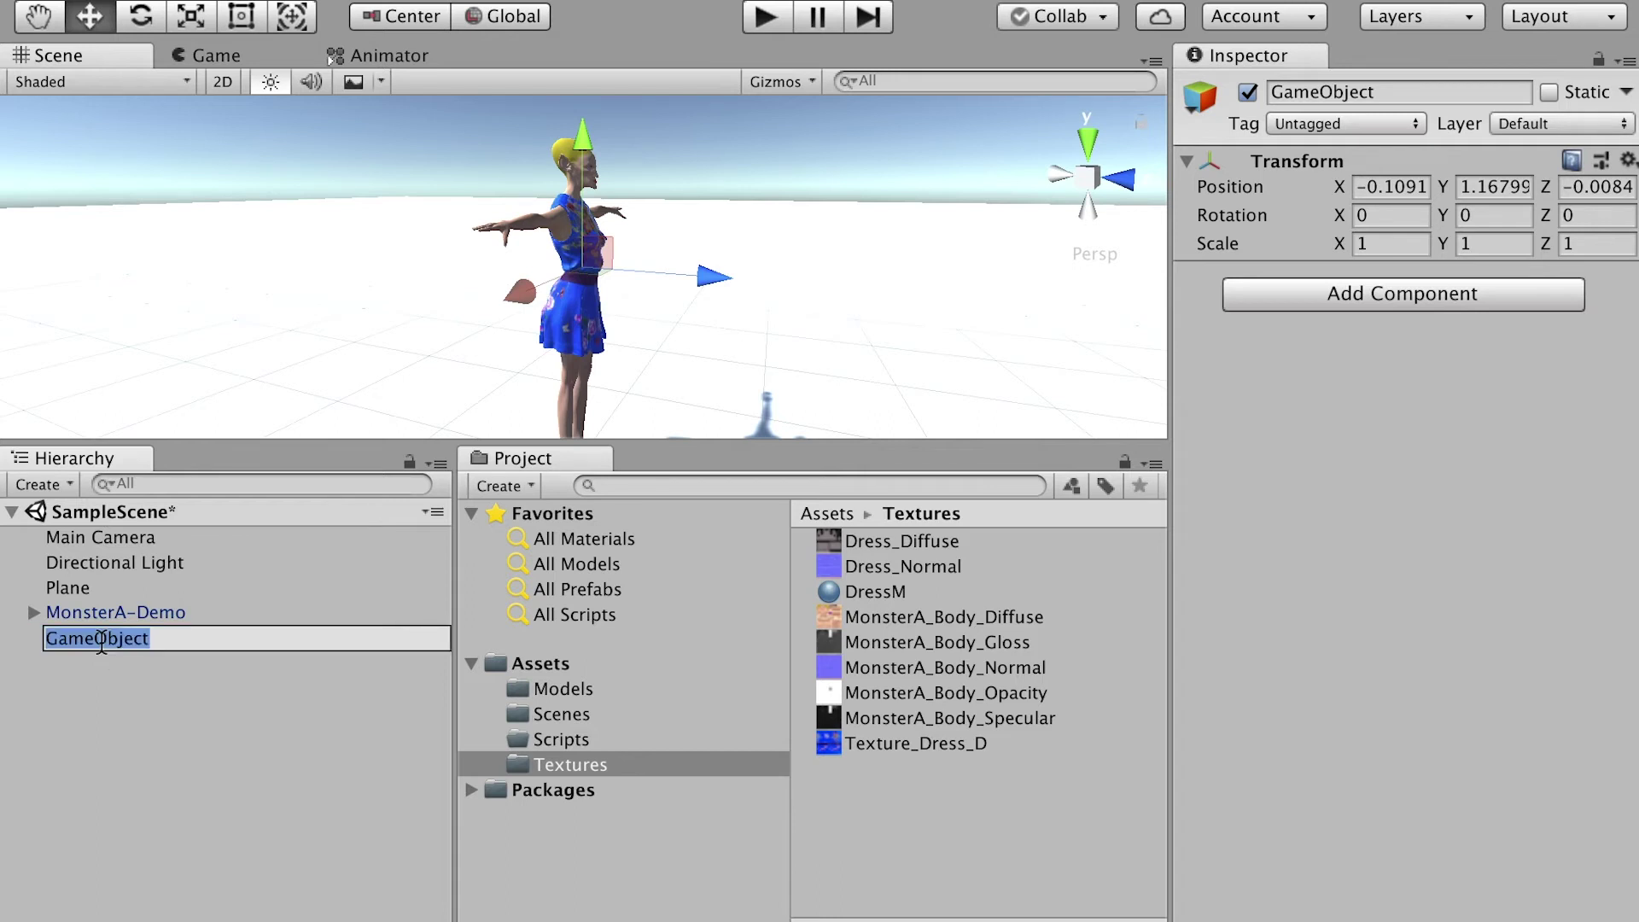
{"action": "type", "text": "MonsterA-Folder"}
{"action": "left_click", "coordinate": [90, 708]}
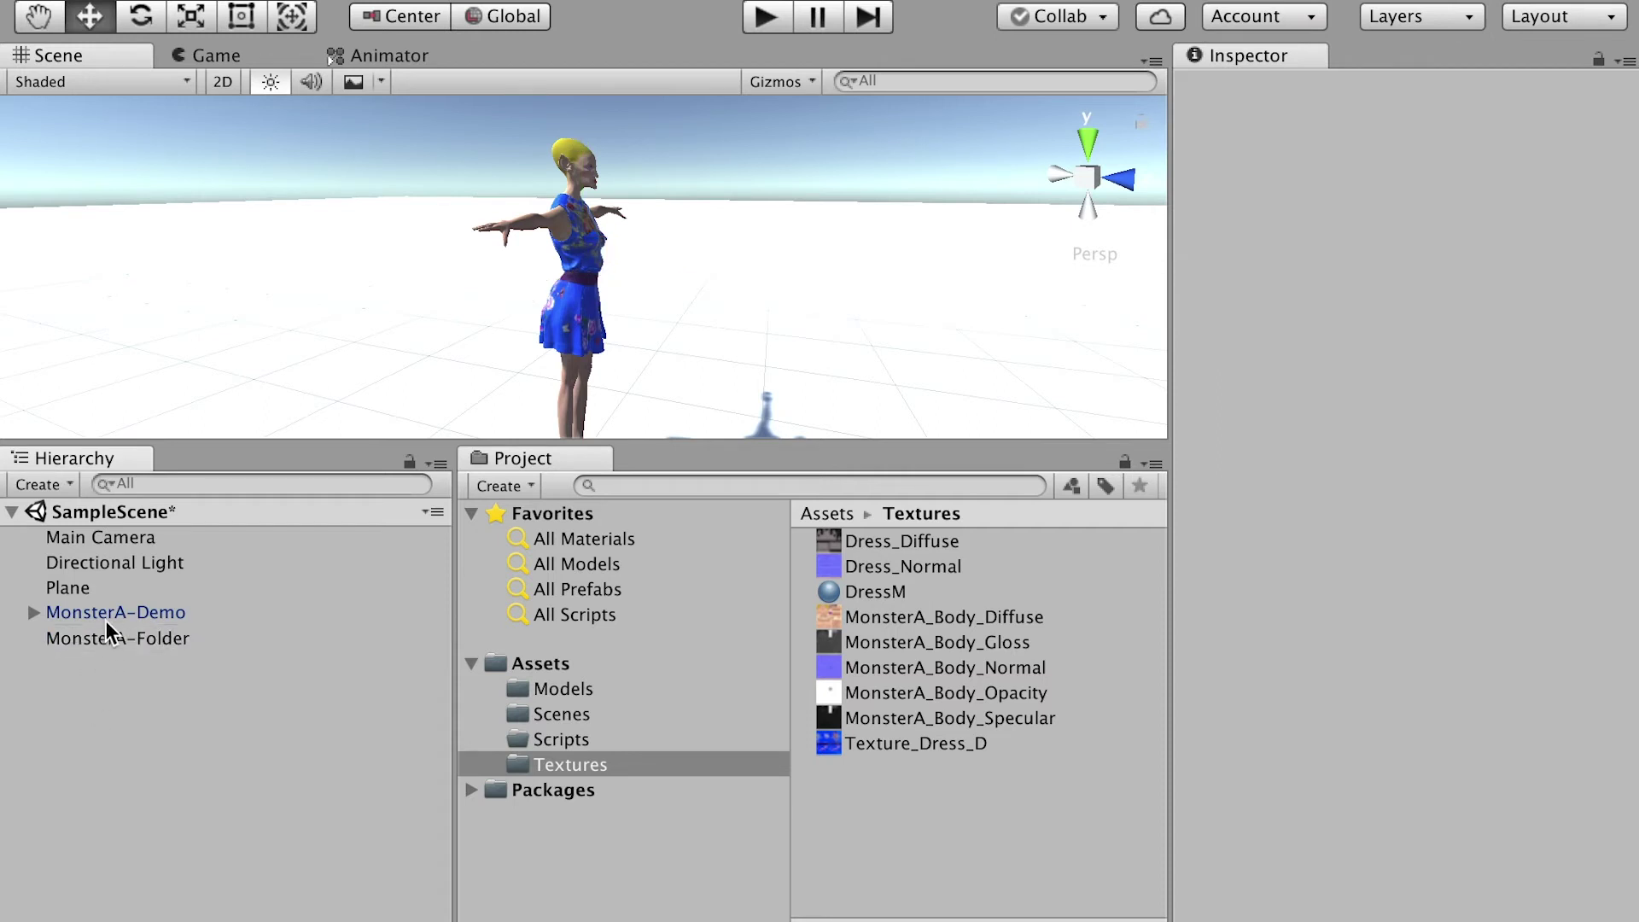
{"action": "left_click", "coordinate": [95, 641]}
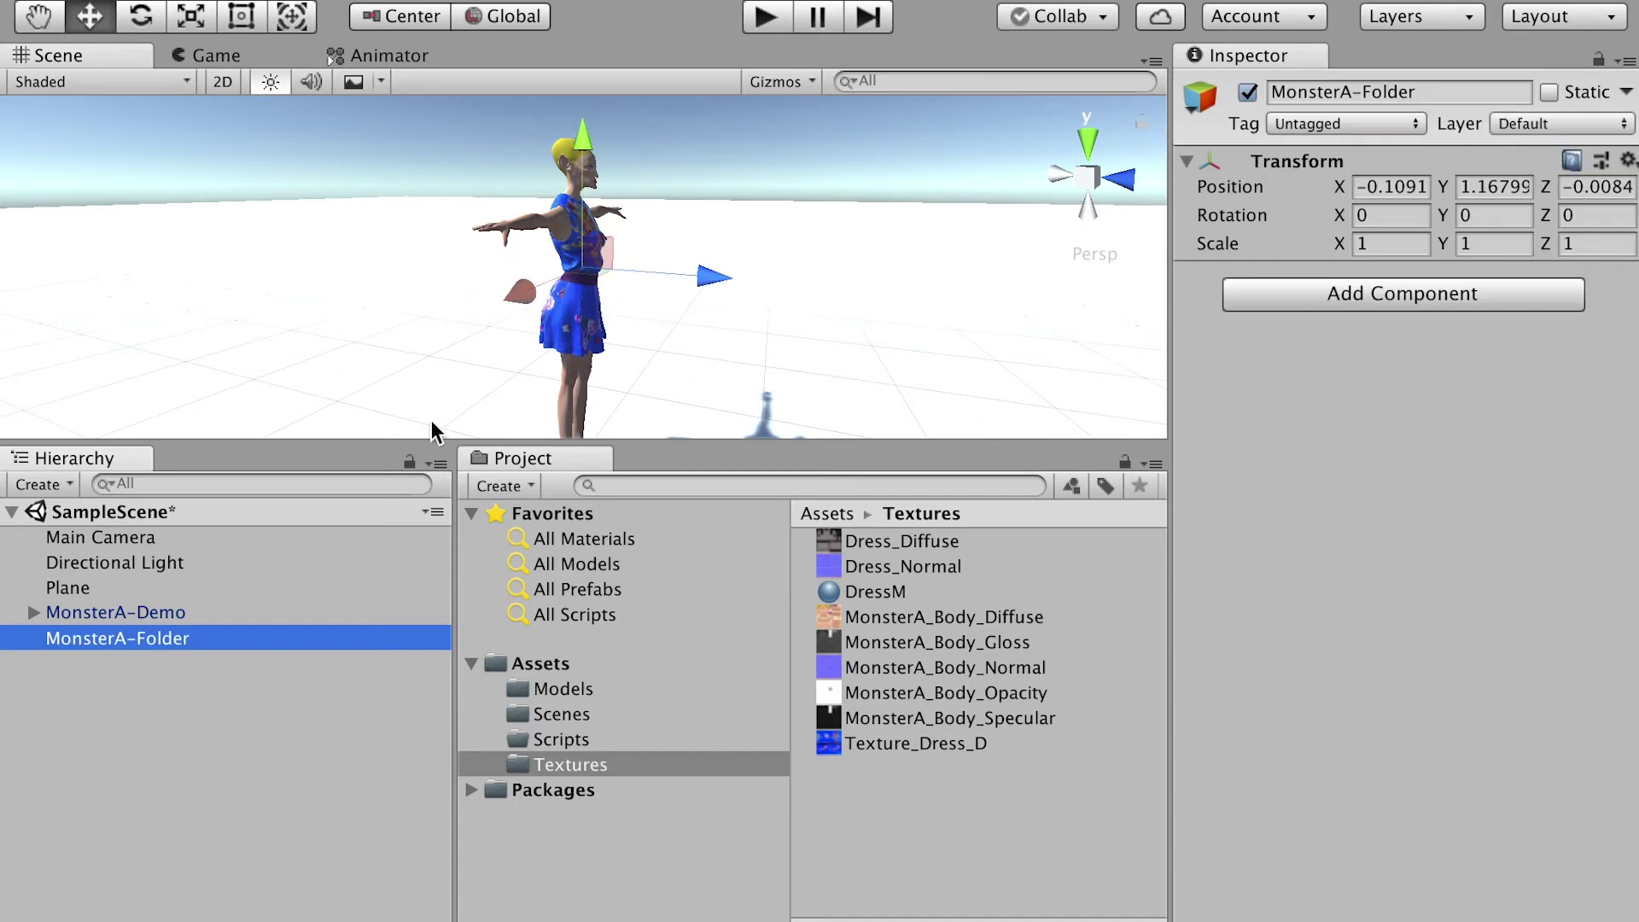
{"action": "left_click_drag", "start_coordinate": [512, 295], "coordinate": [629, 336], "text": "alt"}
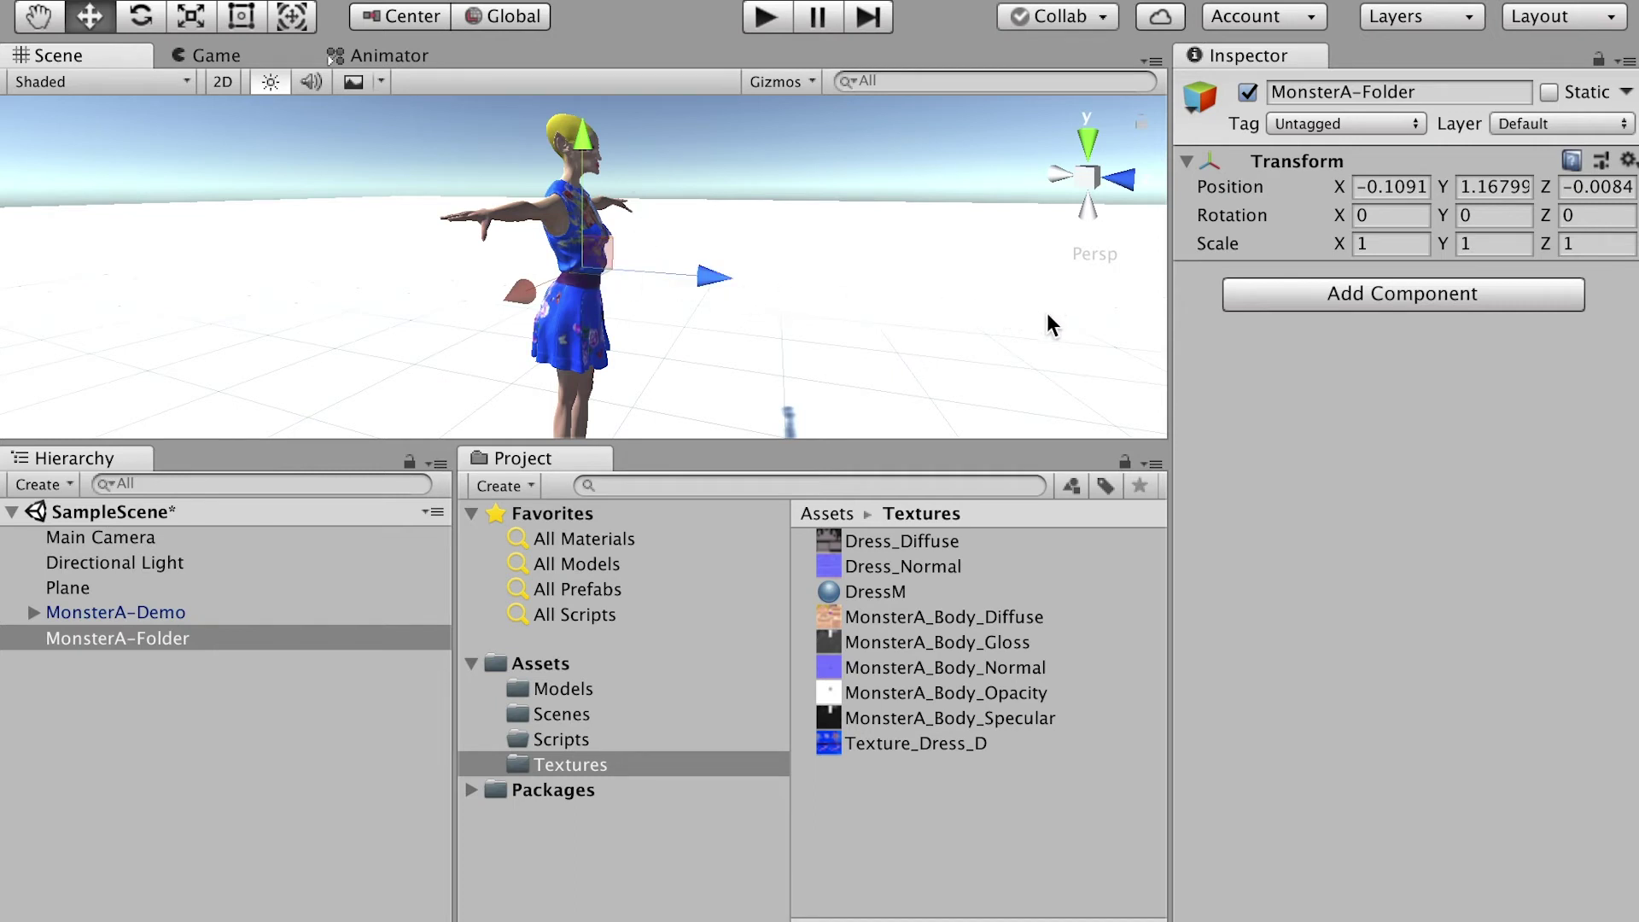
Step: Rotate MonsterA-Demo with the Rotate tool to face the camera
{"action": "left_click", "coordinate": [116, 617]}
{"action": "key", "text": "e"}
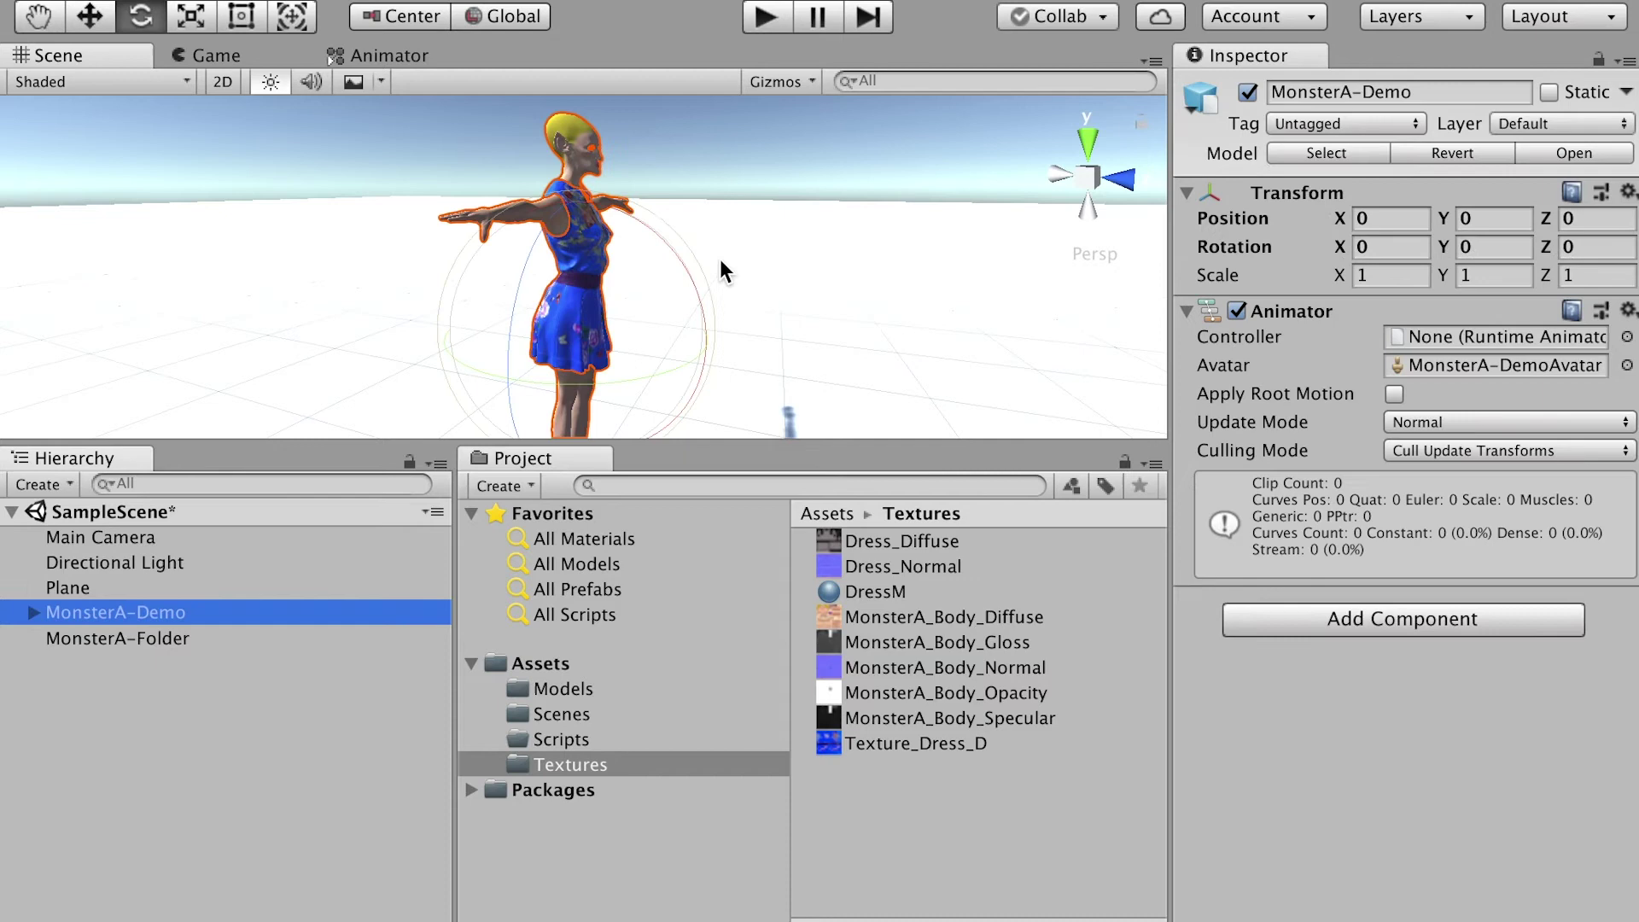
{"action": "left_click_drag", "start_coordinate": [665, 366], "coordinate": [401, 376]}
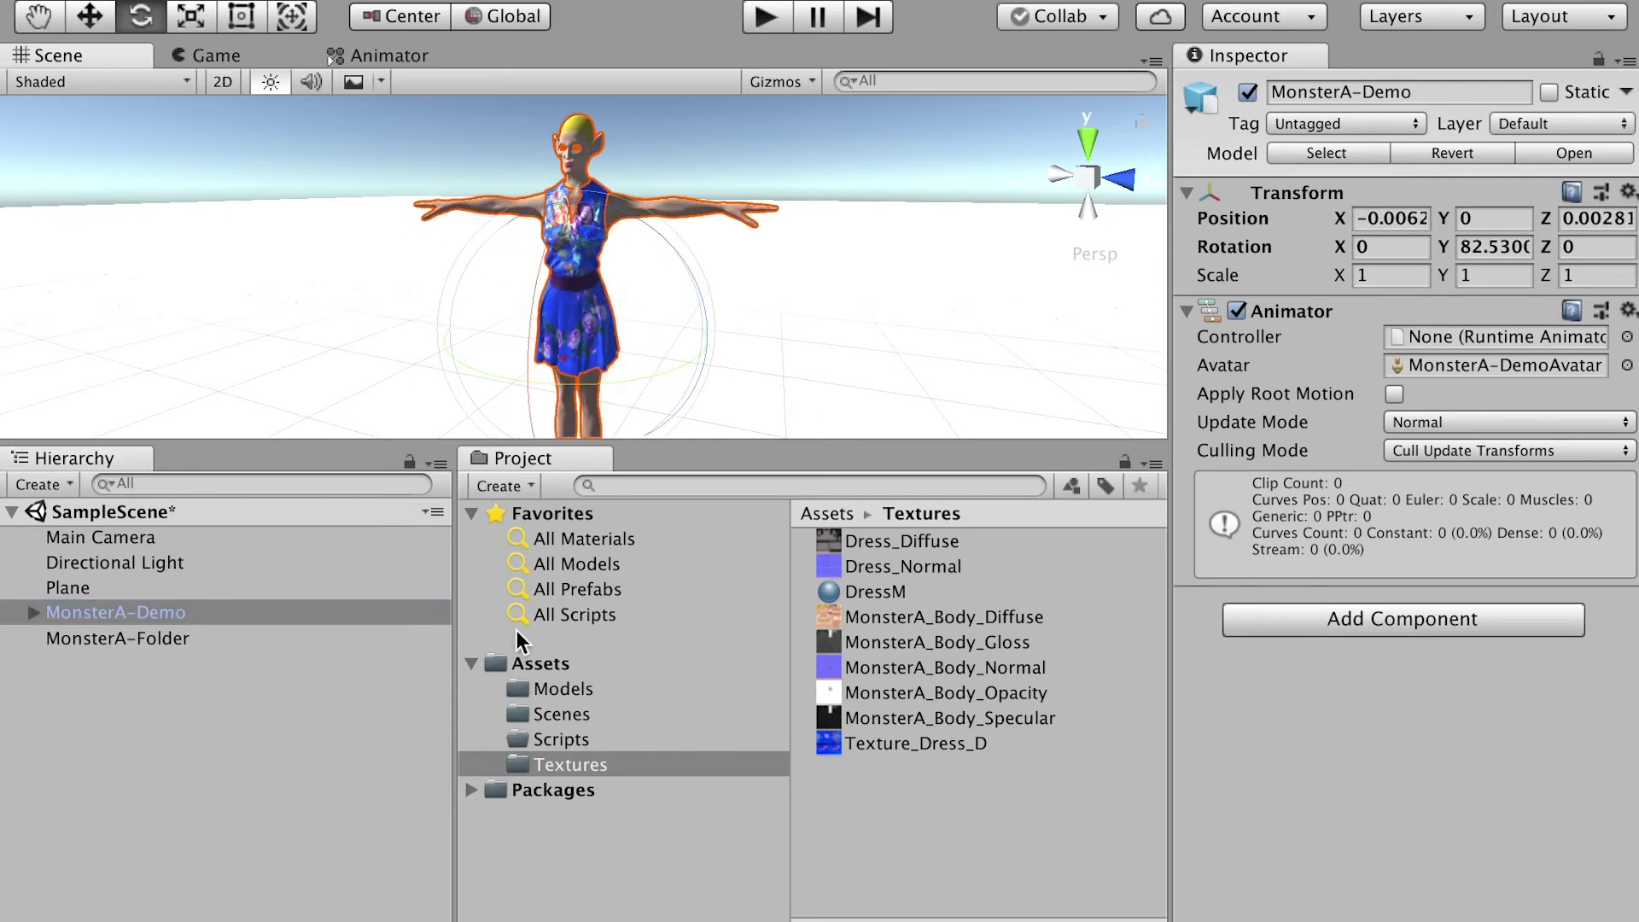
{"action": "left_click", "coordinate": [157, 637]}
{"action": "key", "text": "w"}
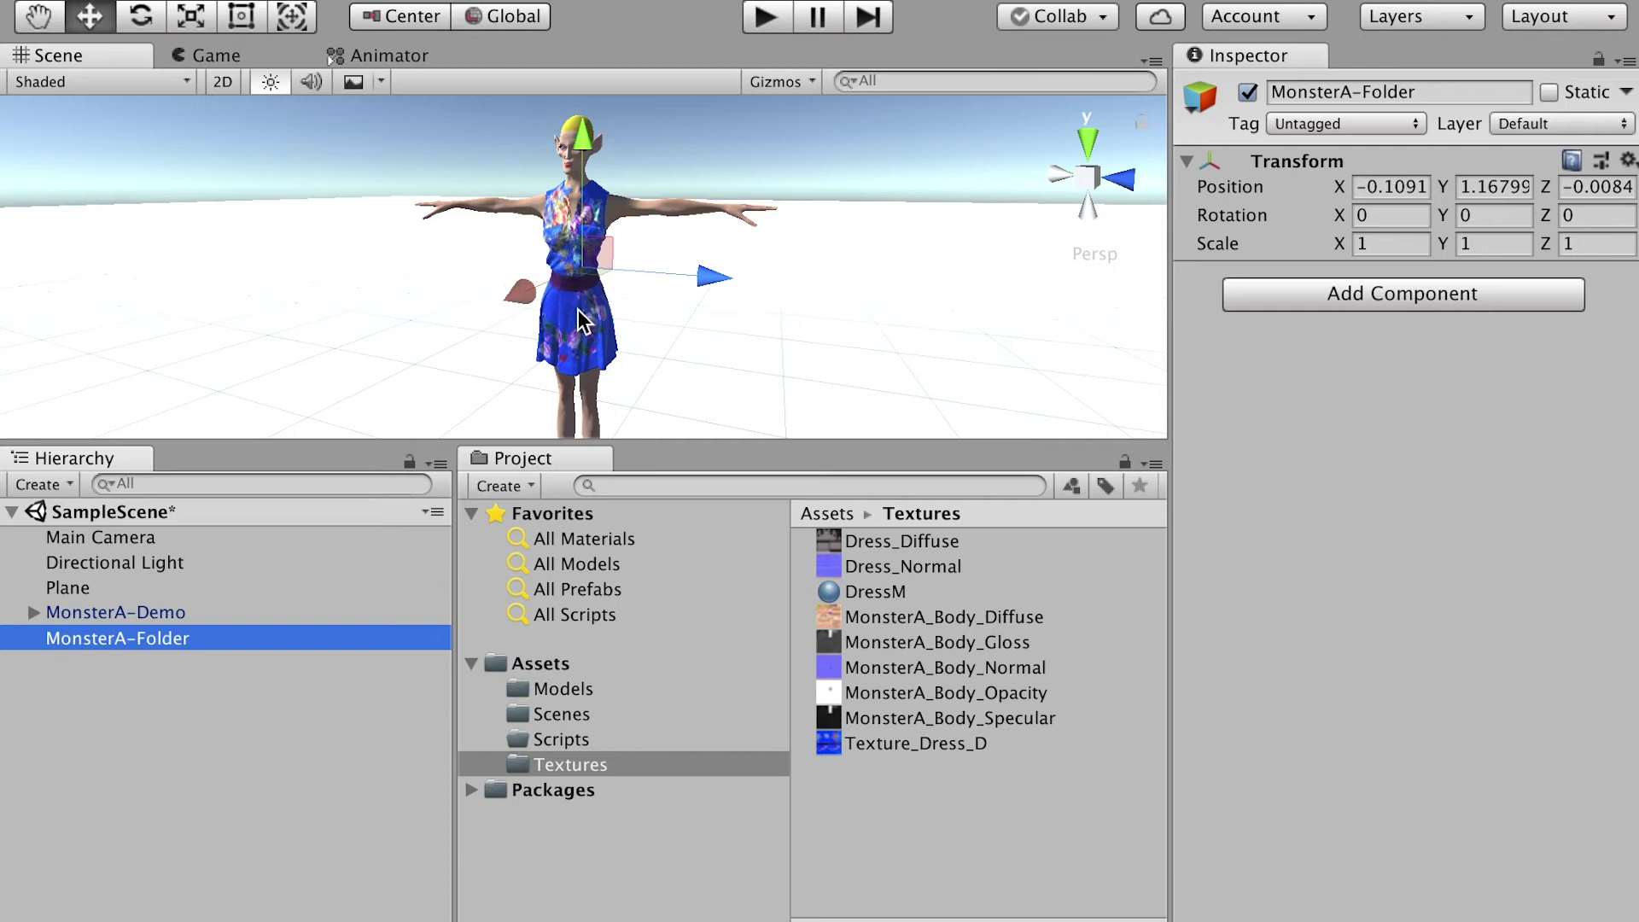
Step: Set MonsterA-Demo's Rotation Y, Position X and Position Z to 0
{"action": "left_click", "coordinate": [141, 612]}
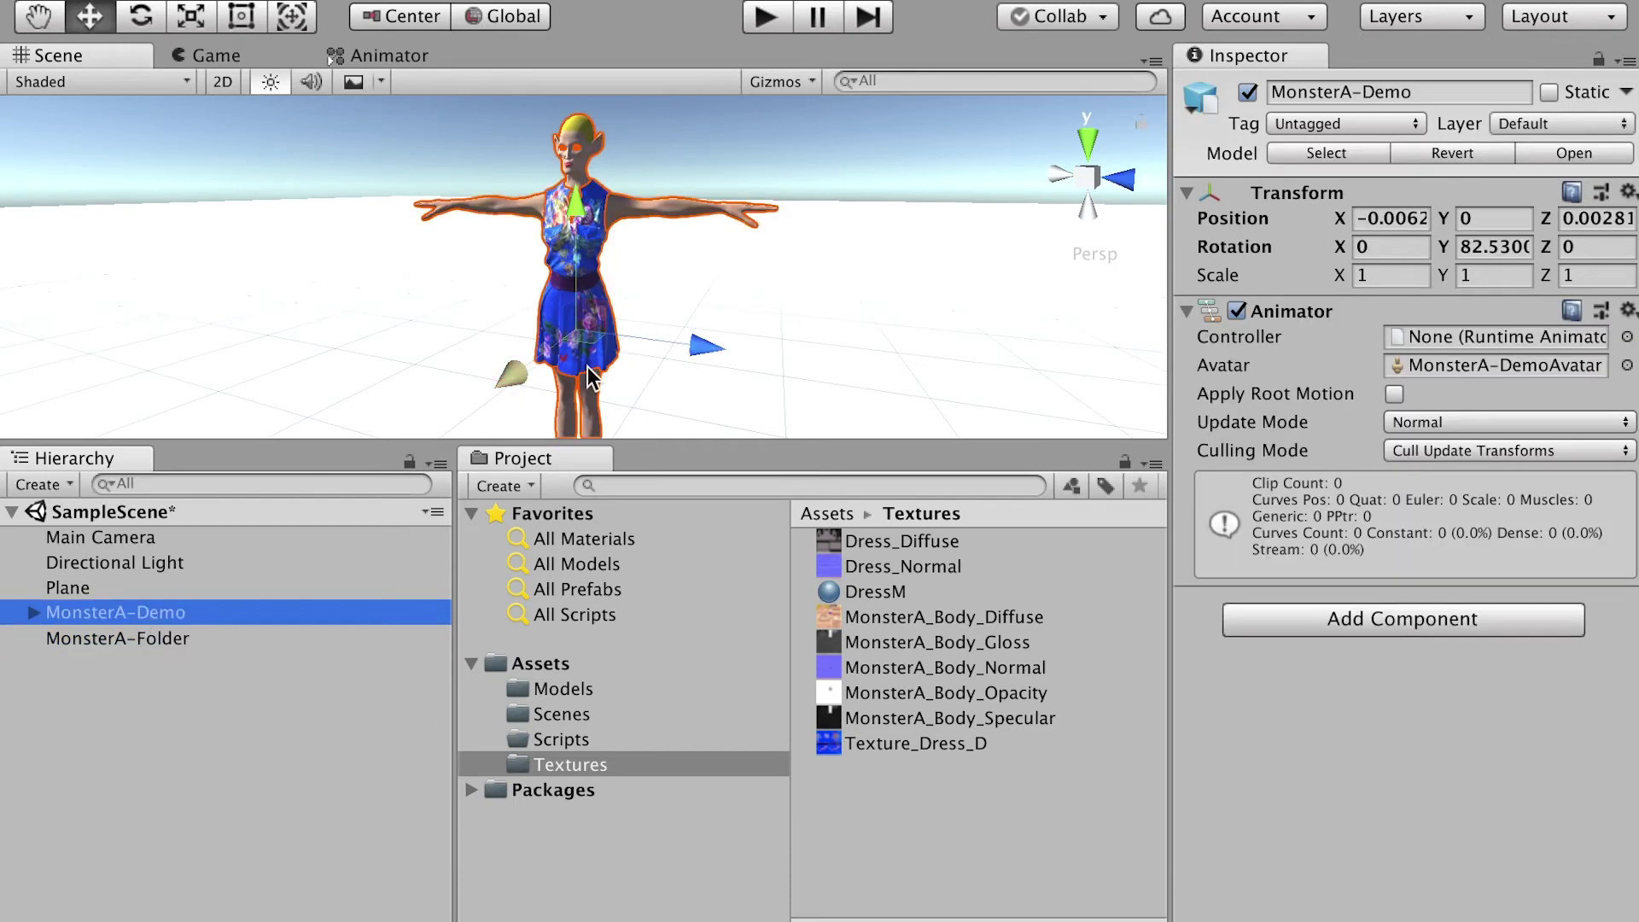
{"action": "key", "text": "e"}
{"action": "left_click_drag", "start_coordinate": [566, 382], "coordinate": [742, 370]}
{"action": "left_click", "coordinate": [1495, 246]}
{"action": "type", "text": "0"}
{"action": "left_click", "coordinate": [1391, 218]}
{"action": "type", "text": "0"}
{"action": "left_click", "coordinate": [1597, 218]}
{"action": "type", "text": "0"}
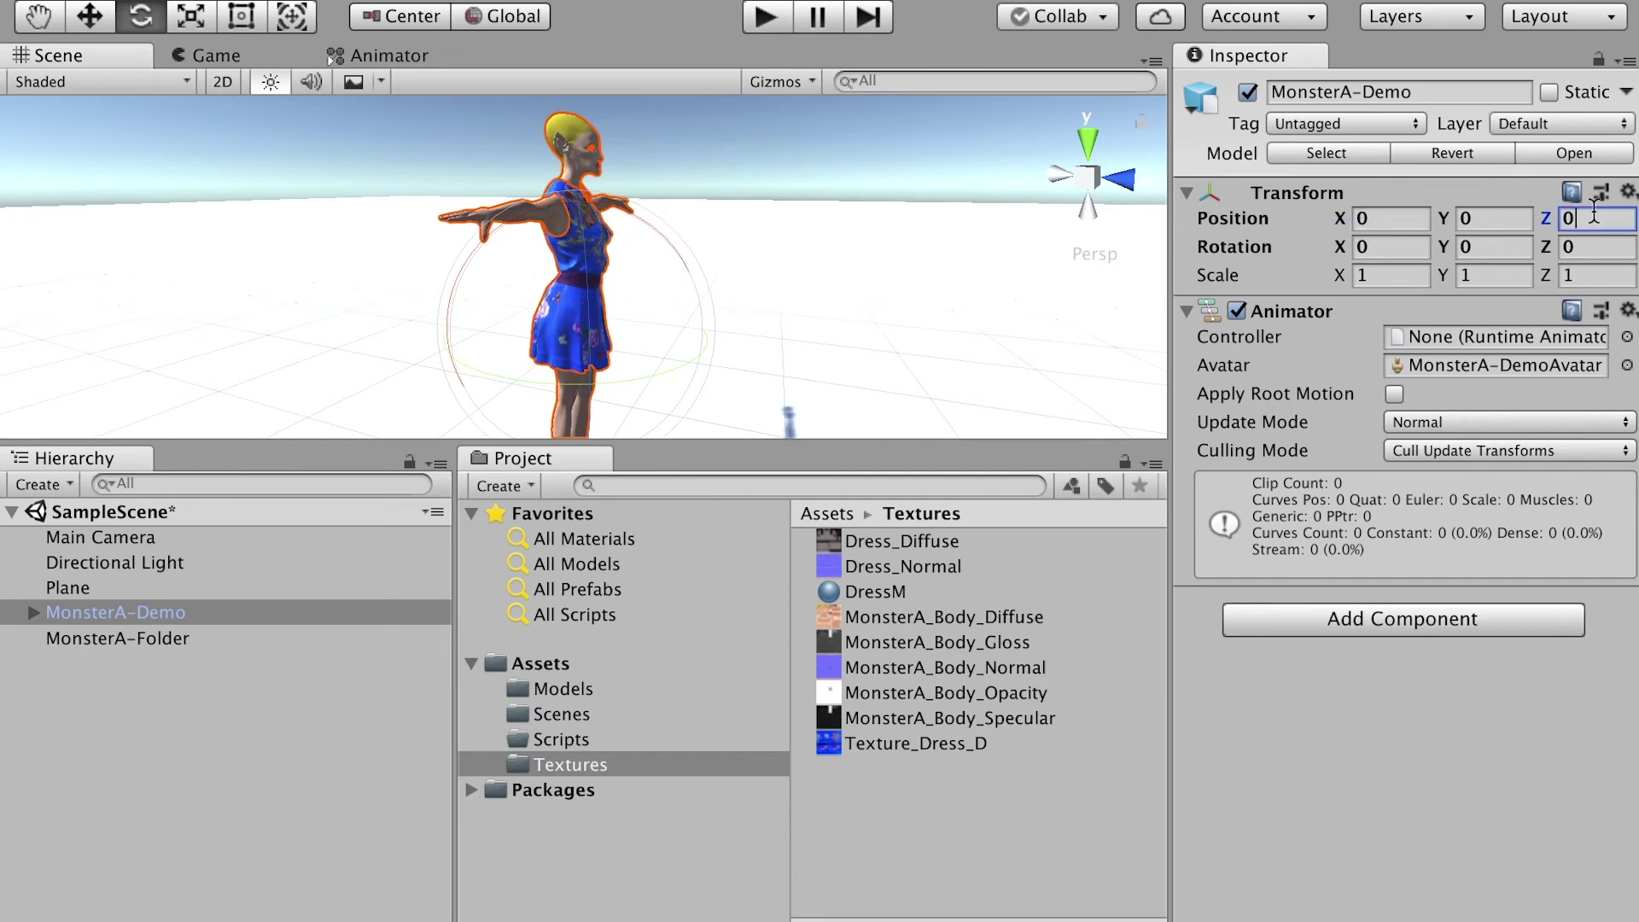
{"action": "type", "text": "w"}
Step: Make MonsterA-Demo a child of MonsterA-Folder in the Hierarchy
{"action": "left_click", "coordinate": [129, 638]}
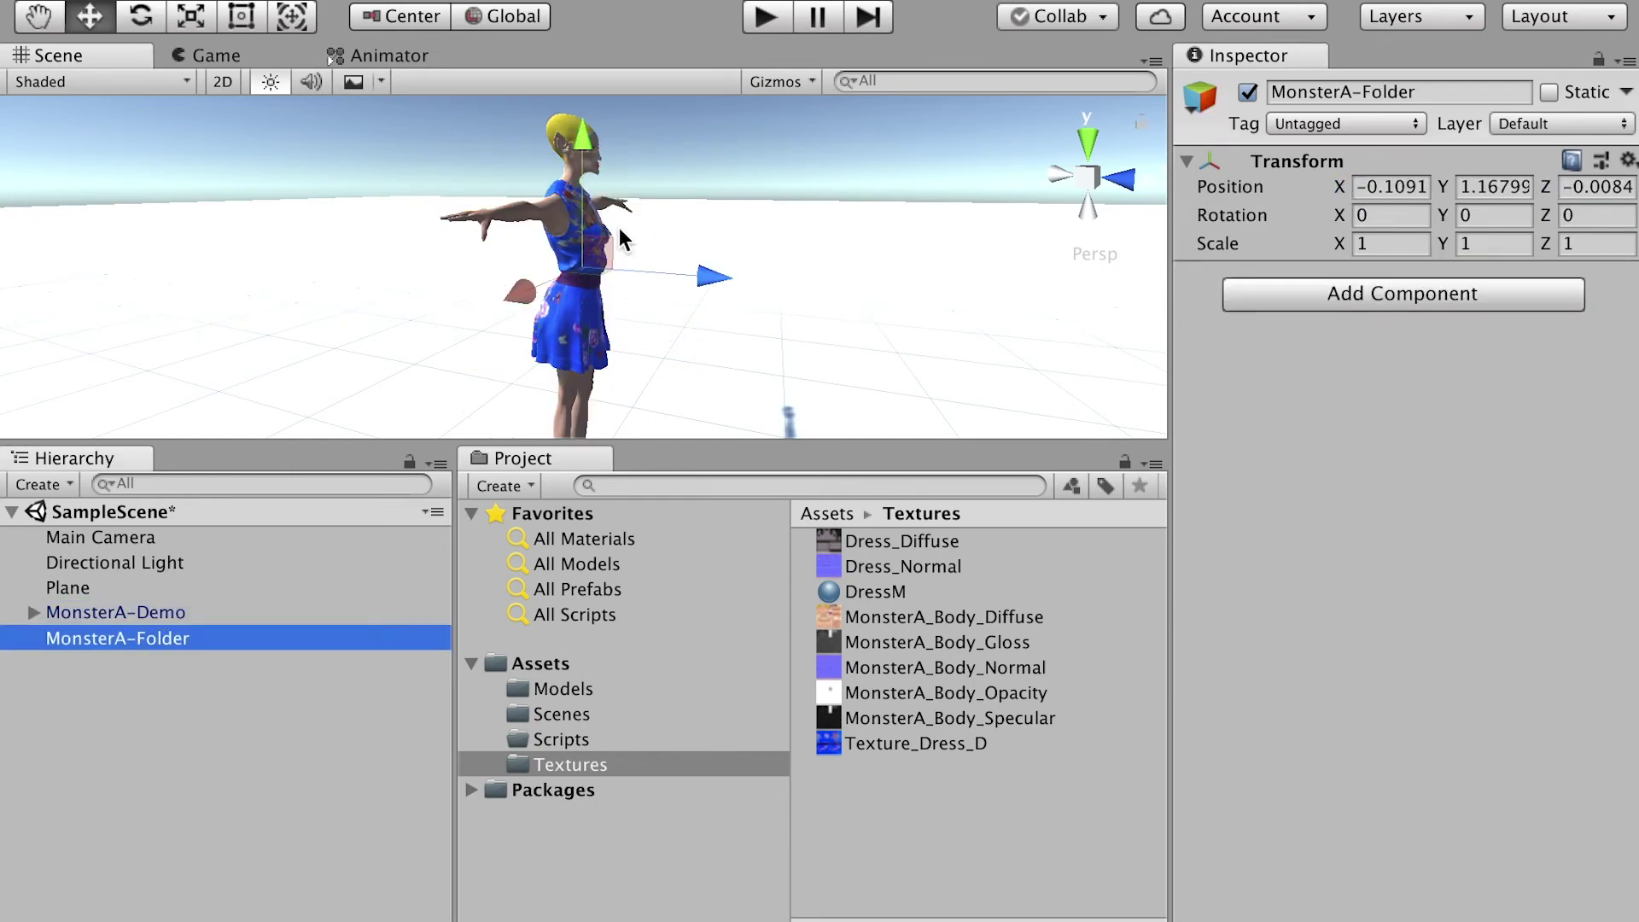
{"action": "left_click", "coordinate": [113, 614]}
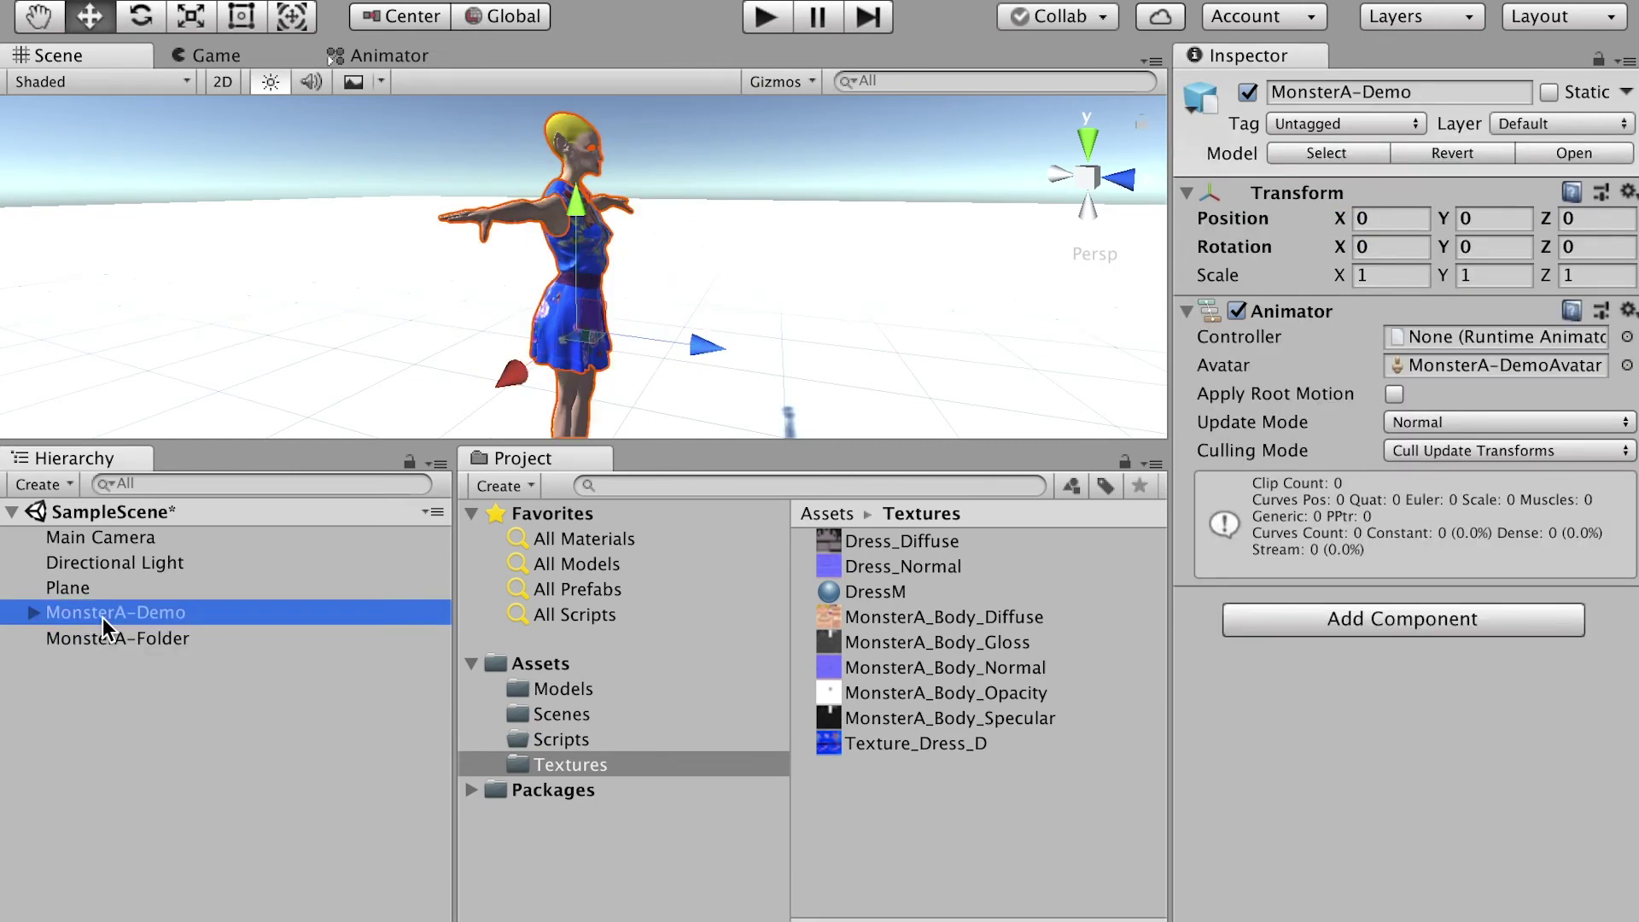
{"action": "left_click_drag", "start_coordinate": [102, 618], "coordinate": [119, 638]}
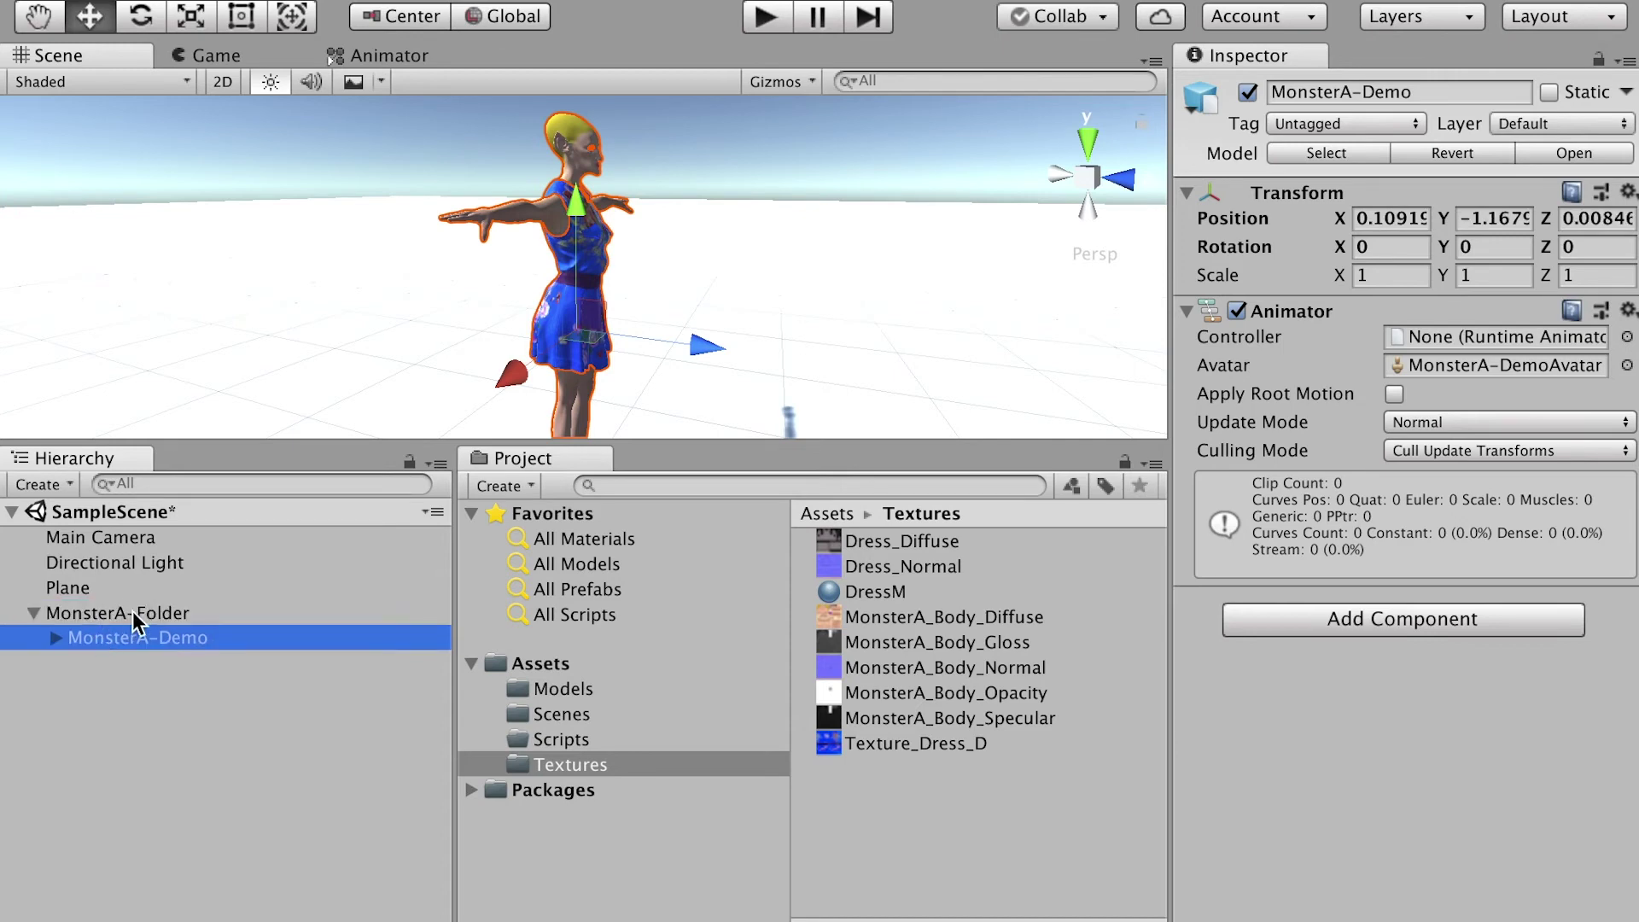
{"action": "left_click", "coordinate": [151, 613]}
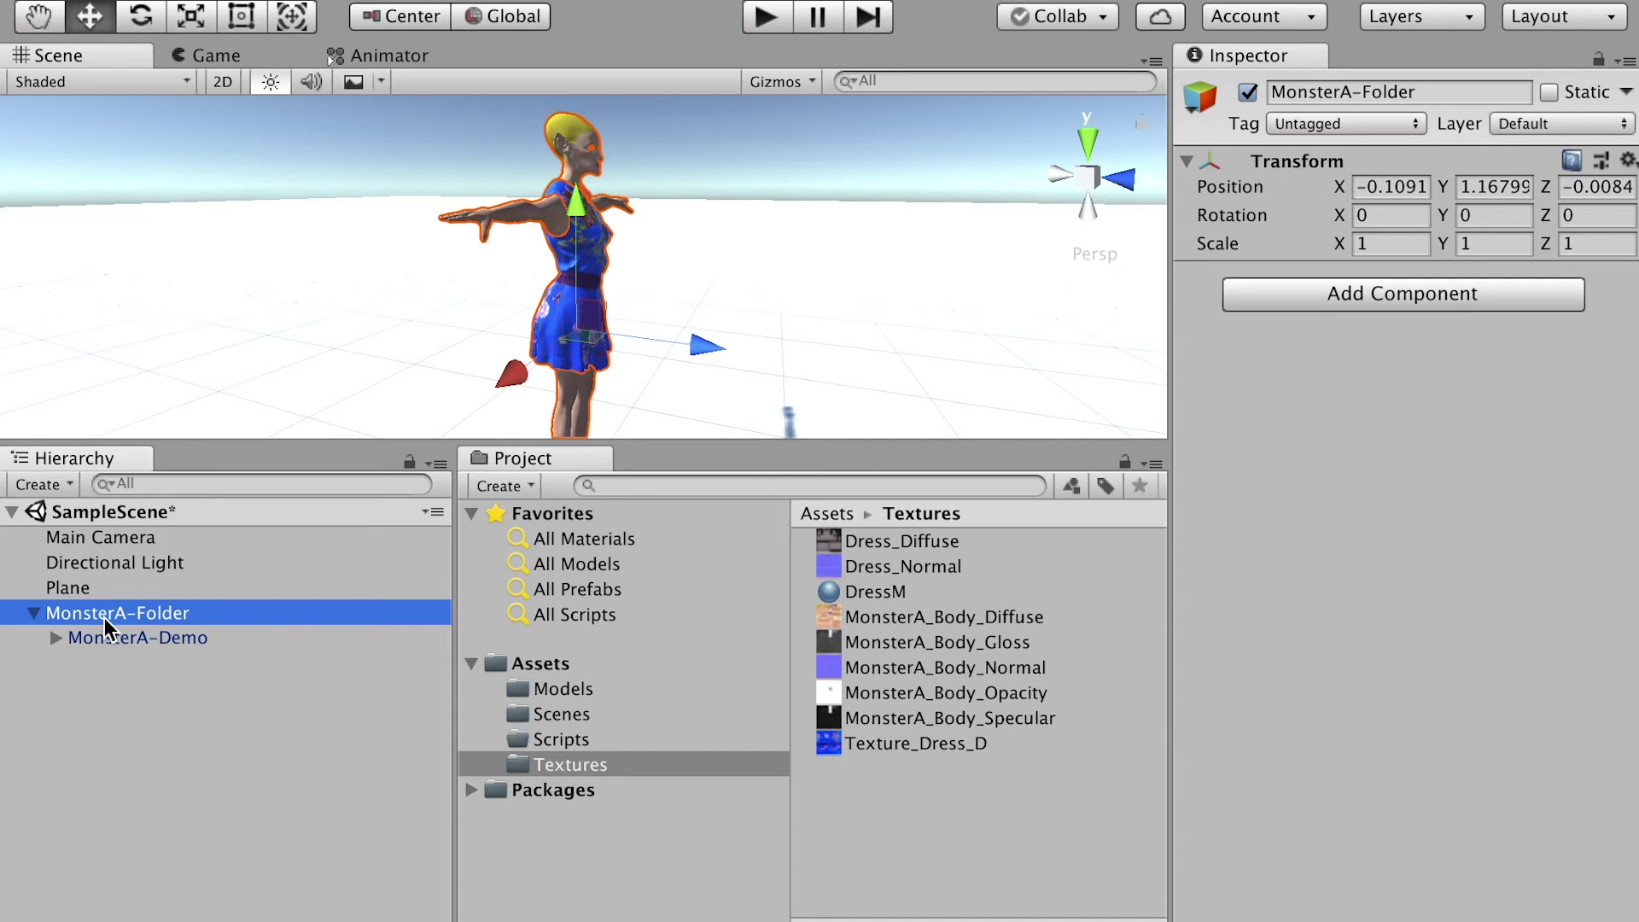
Step: Add a Rigidbody to MonsterA-Folder, untick Use Gravity, and freeze rotation on X, Y and Z
{"action": "left_click", "coordinate": [1330, 295]}
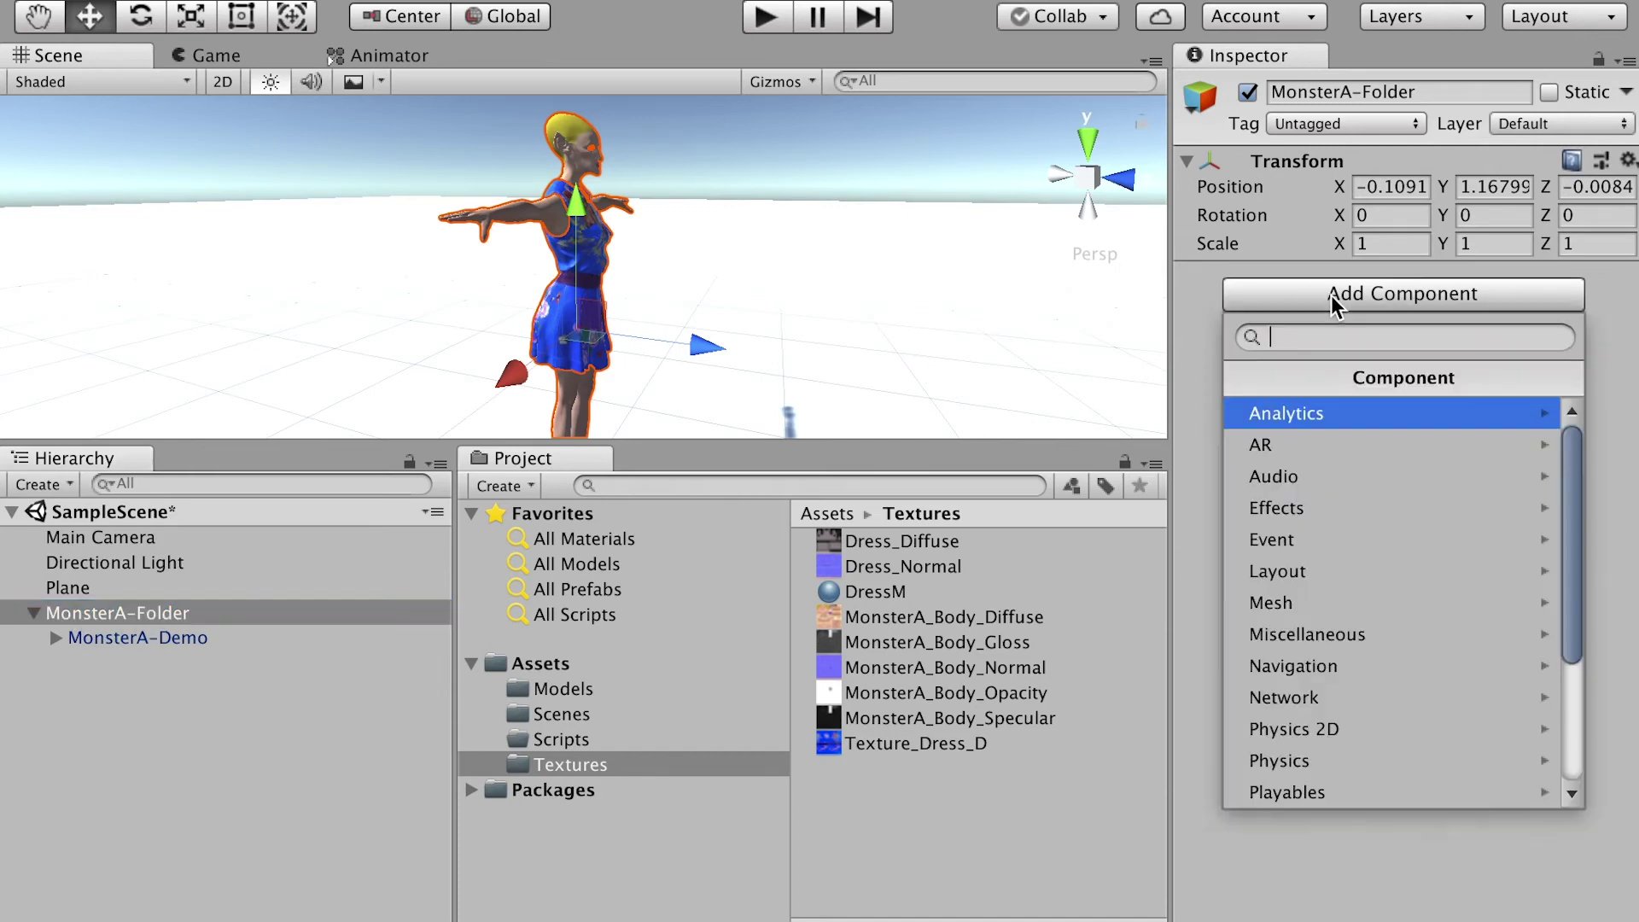
{"action": "type", "text": "rigi"}
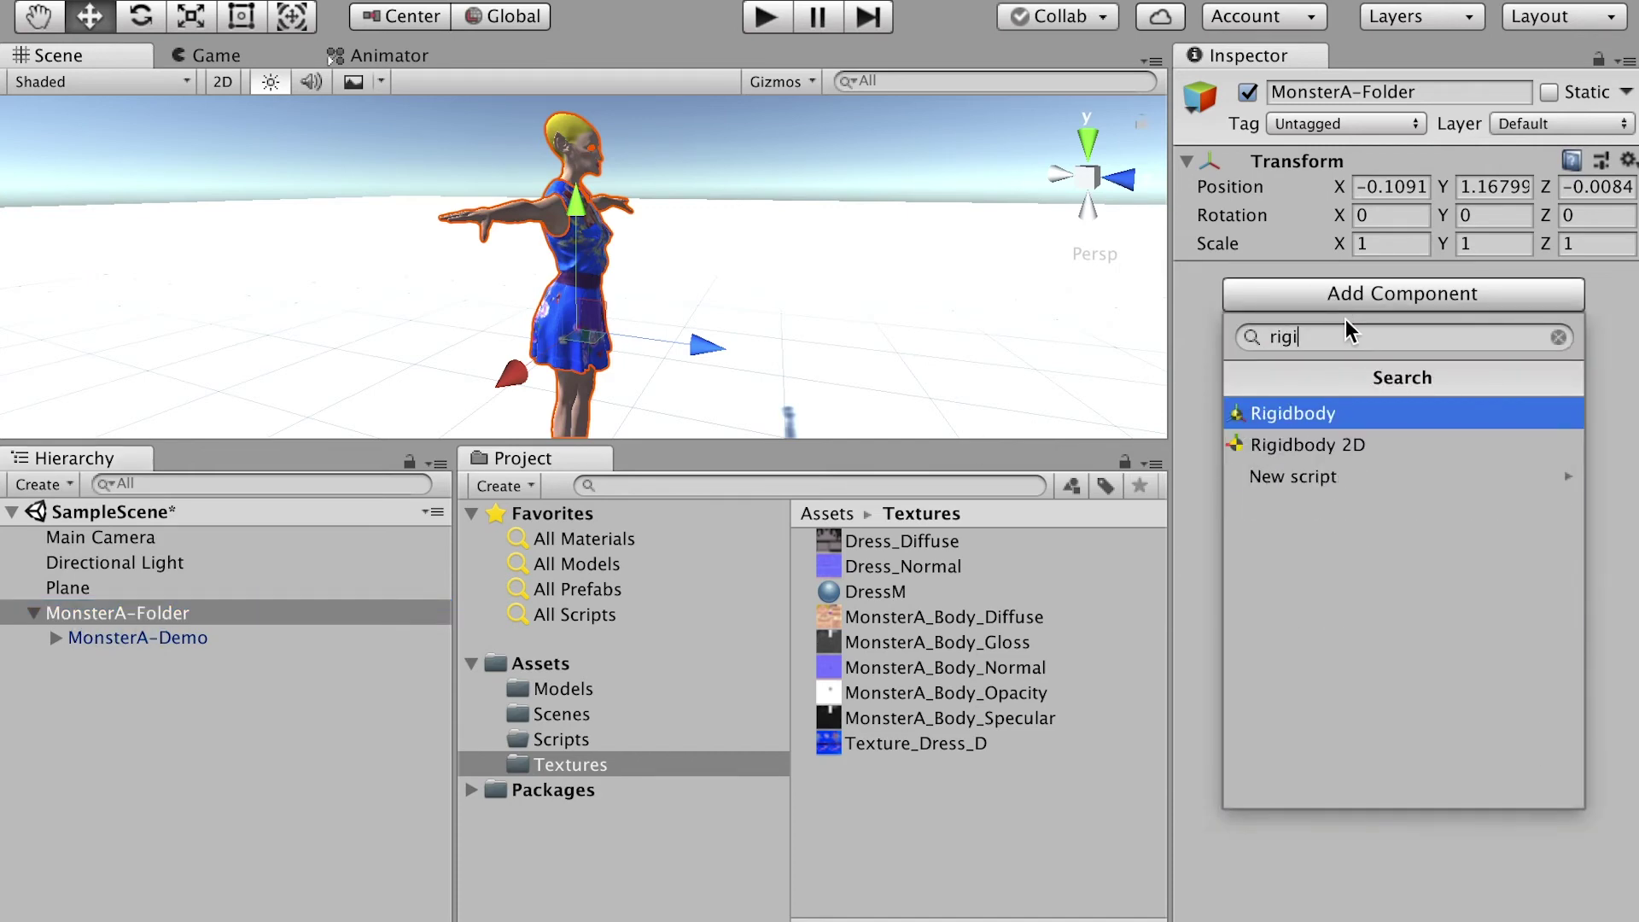
{"action": "left_click", "coordinate": [1318, 415]}
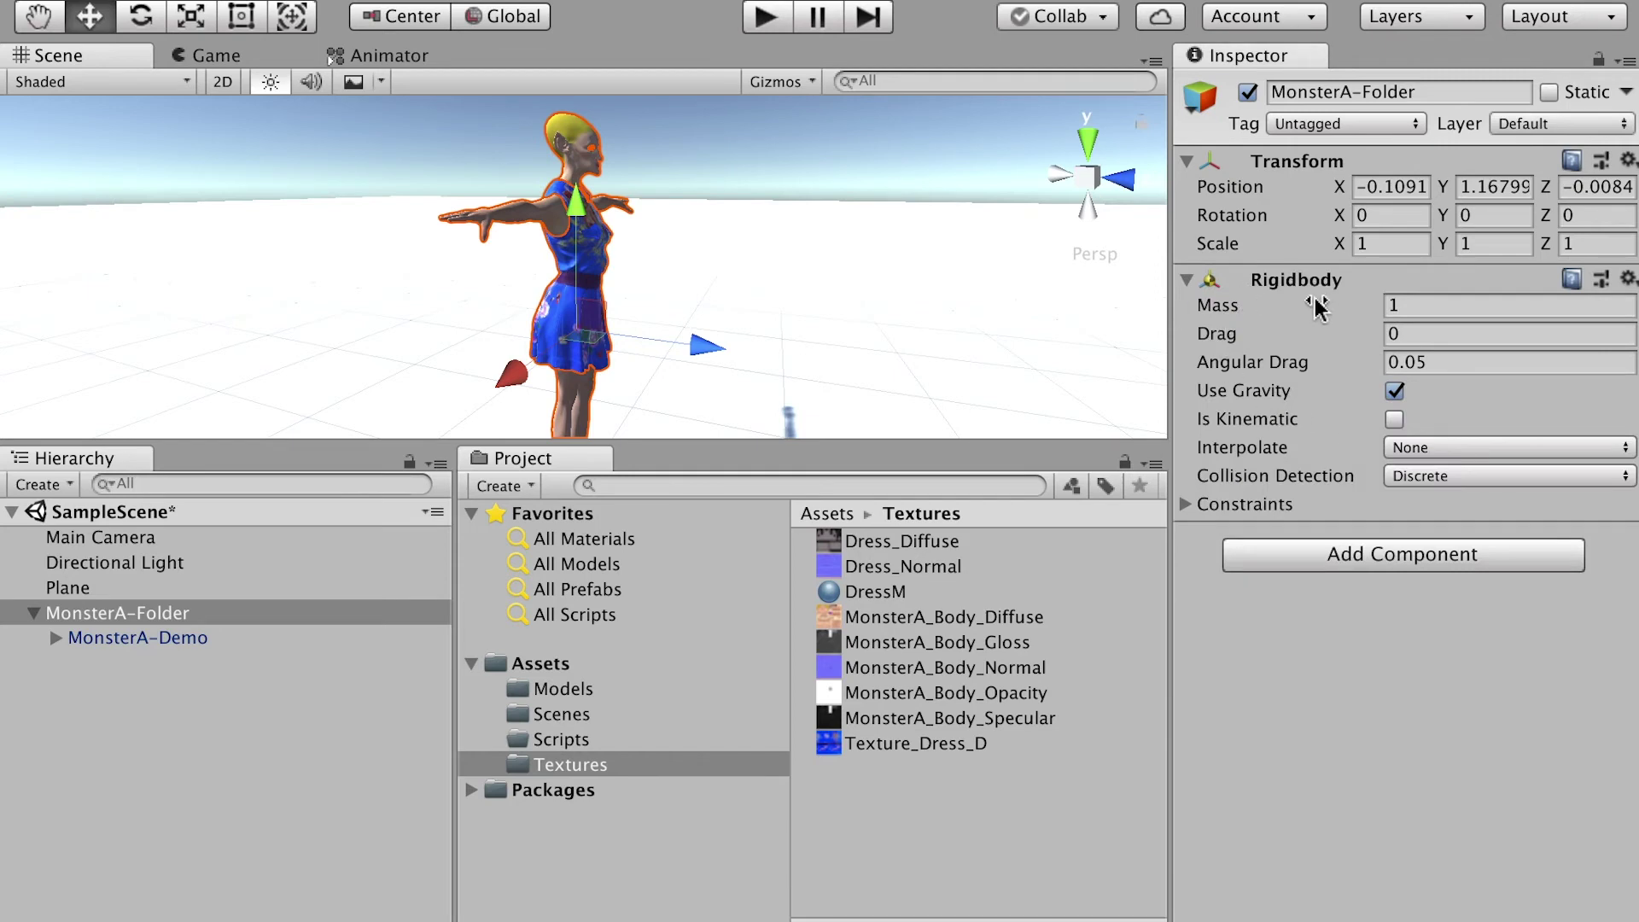
{"action": "left_click", "coordinate": [1280, 397]}
{"action": "left_click", "coordinate": [1187, 505]}
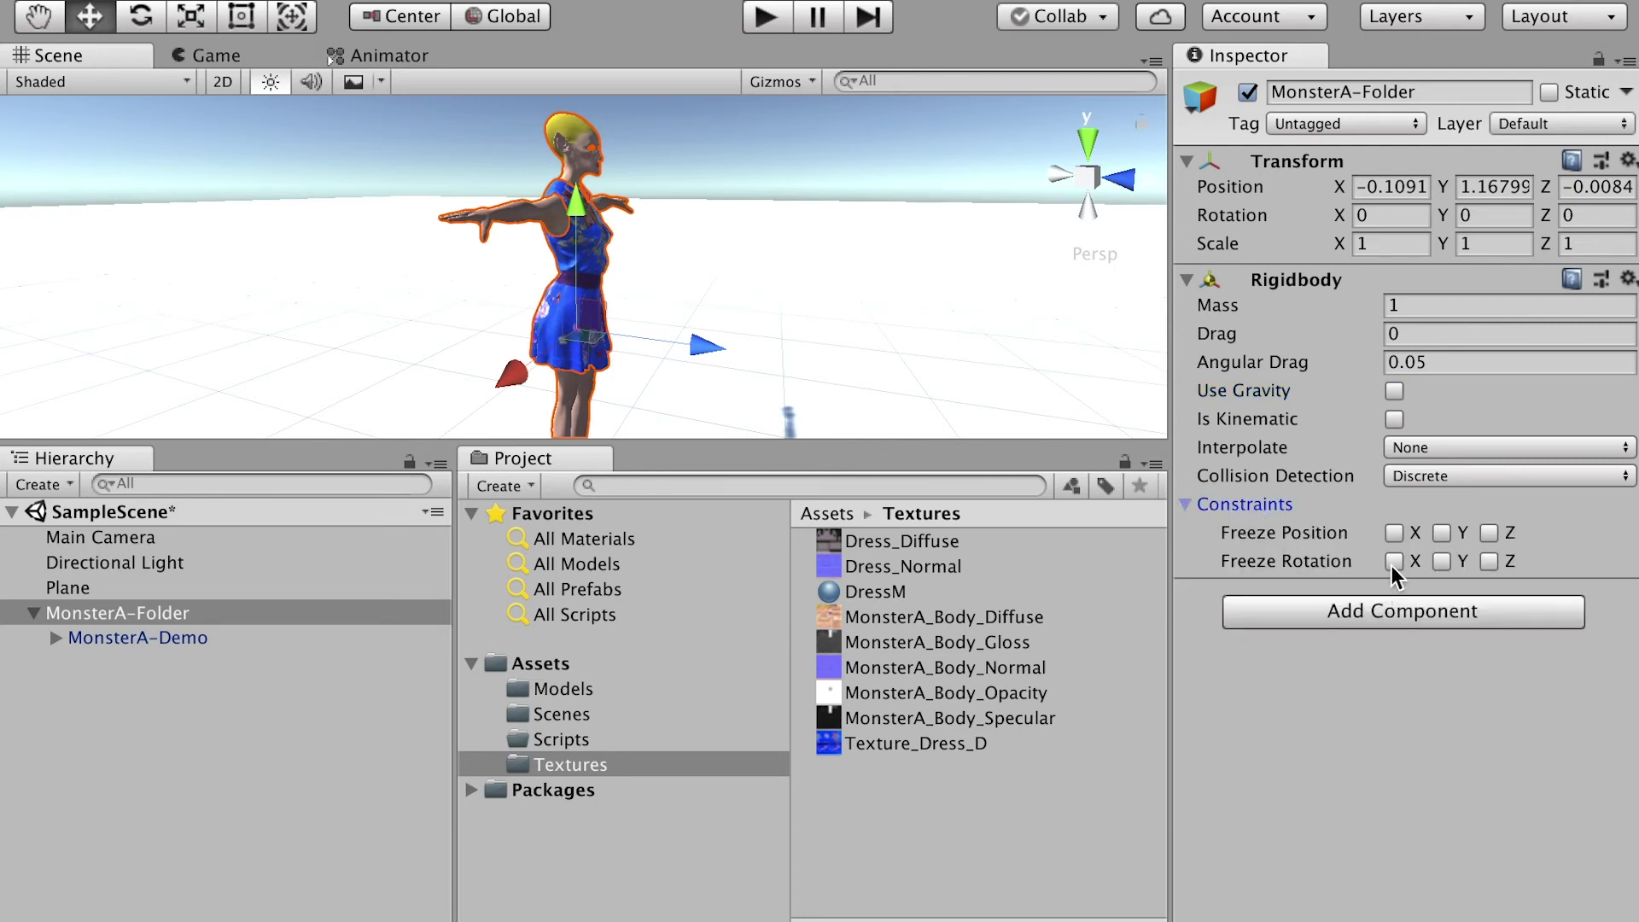
{"action": "left_click", "coordinate": [1393, 562]}
{"action": "left_click", "coordinate": [1490, 562]}
Step: Nest Main Camera under MonsterA-Folder and position it close behind and above the character, checking the Game view
{"action": "left_click_drag", "start_coordinate": [83, 535], "coordinate": [121, 612]}
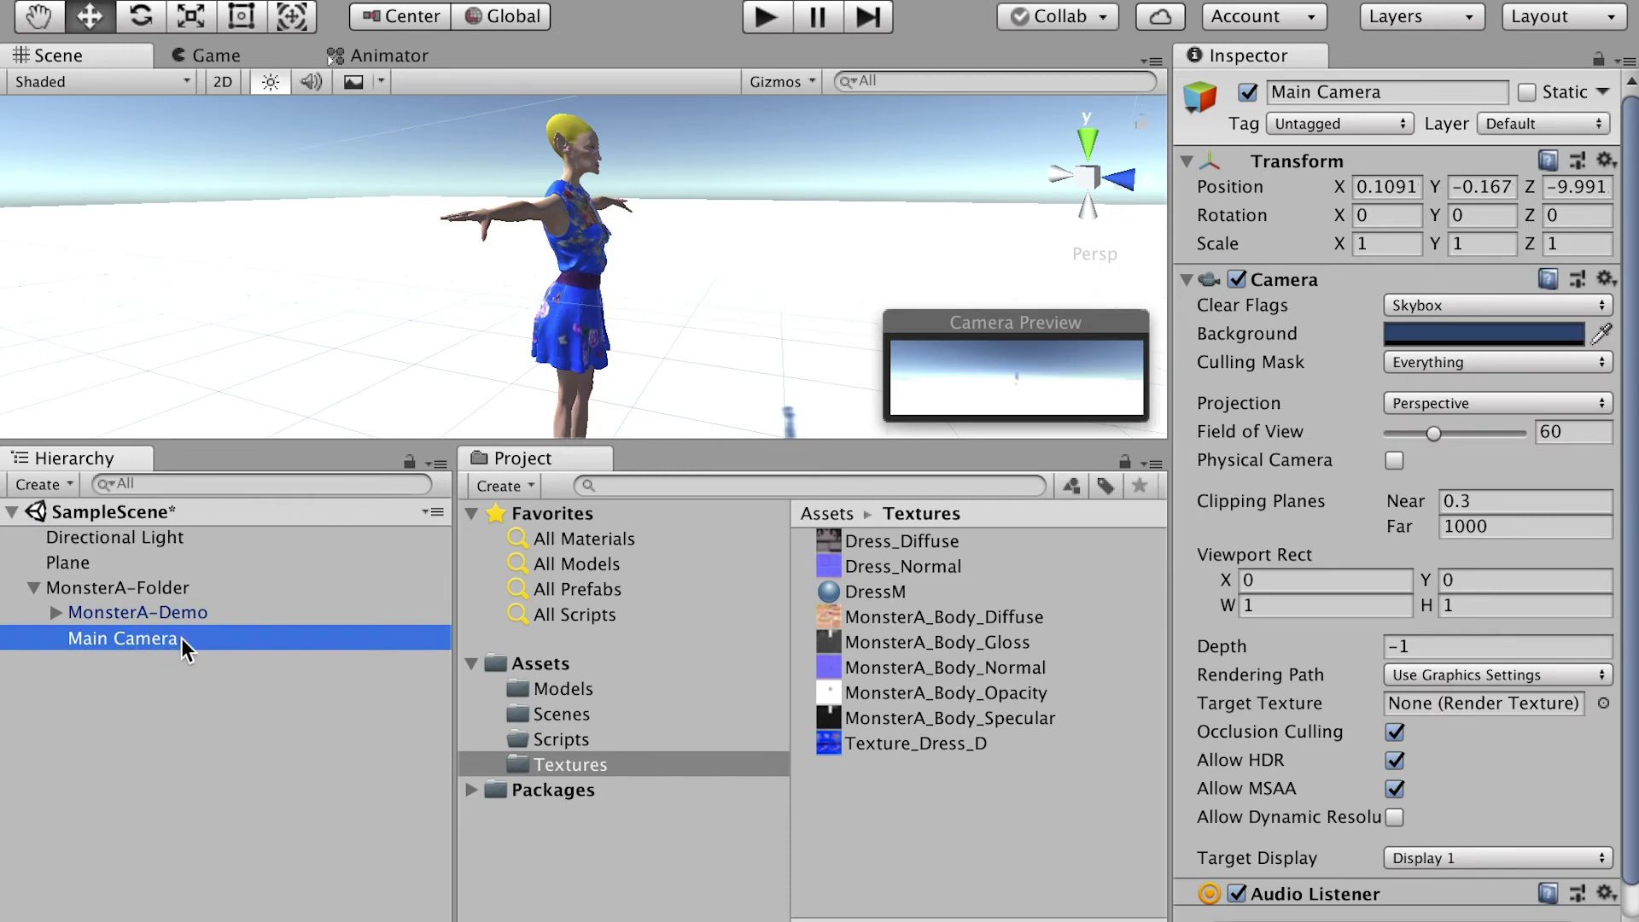
{"action": "scroll", "coordinate": [423, 300], "scroll_direction": "down", "scroll_amount": 5}
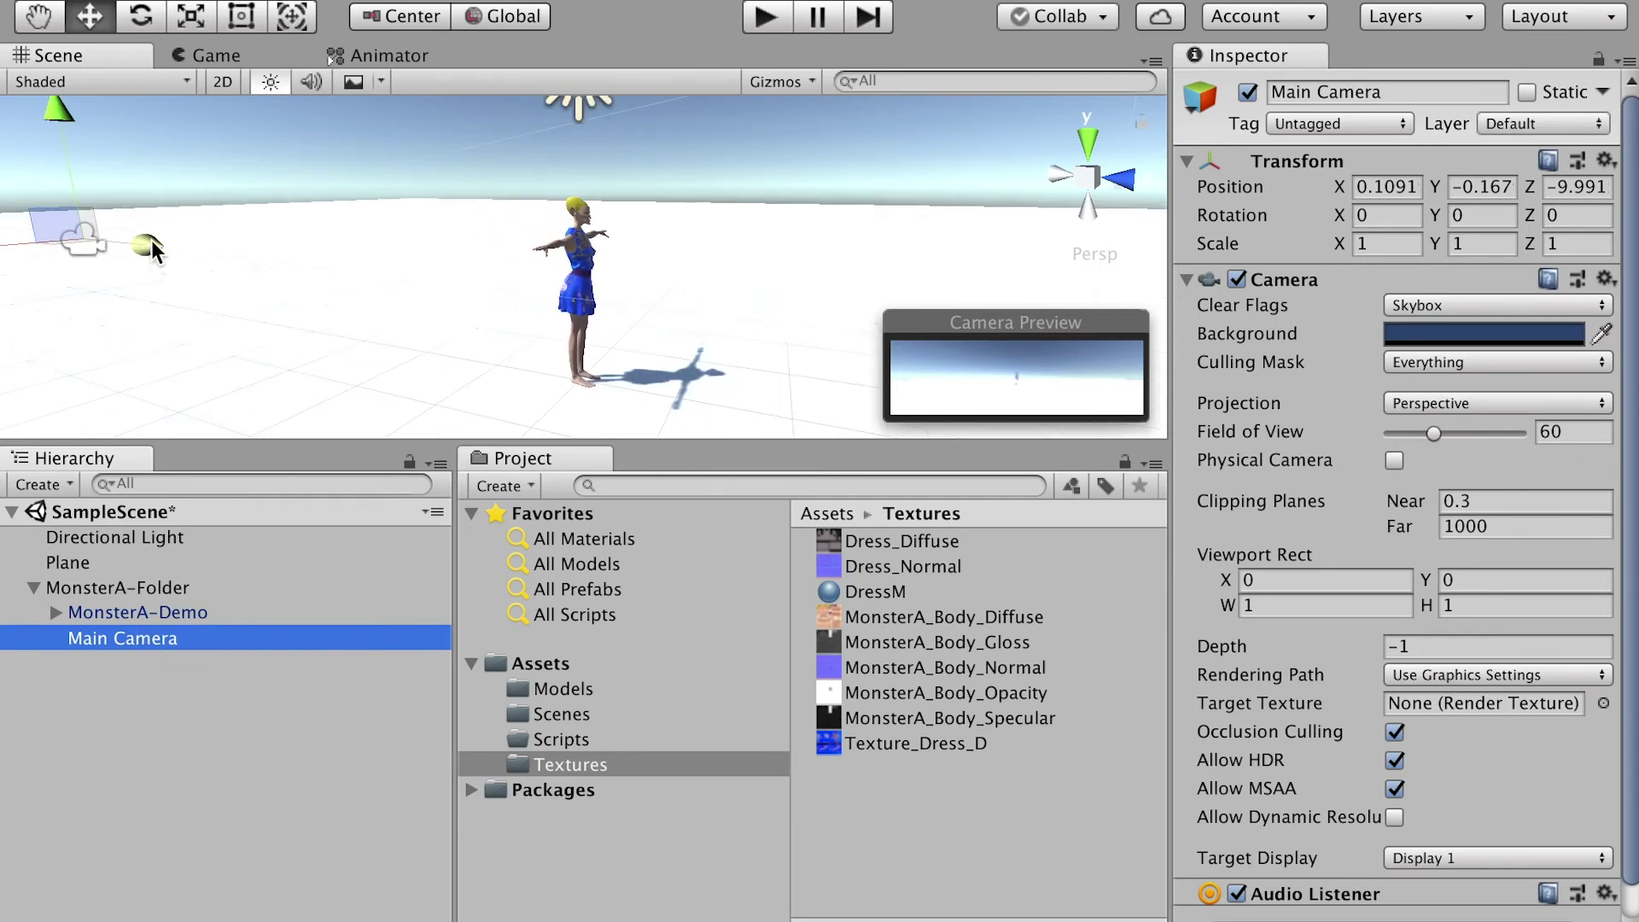
{"action": "left_click_drag", "start_coordinate": [151, 240], "coordinate": [374, 263]}
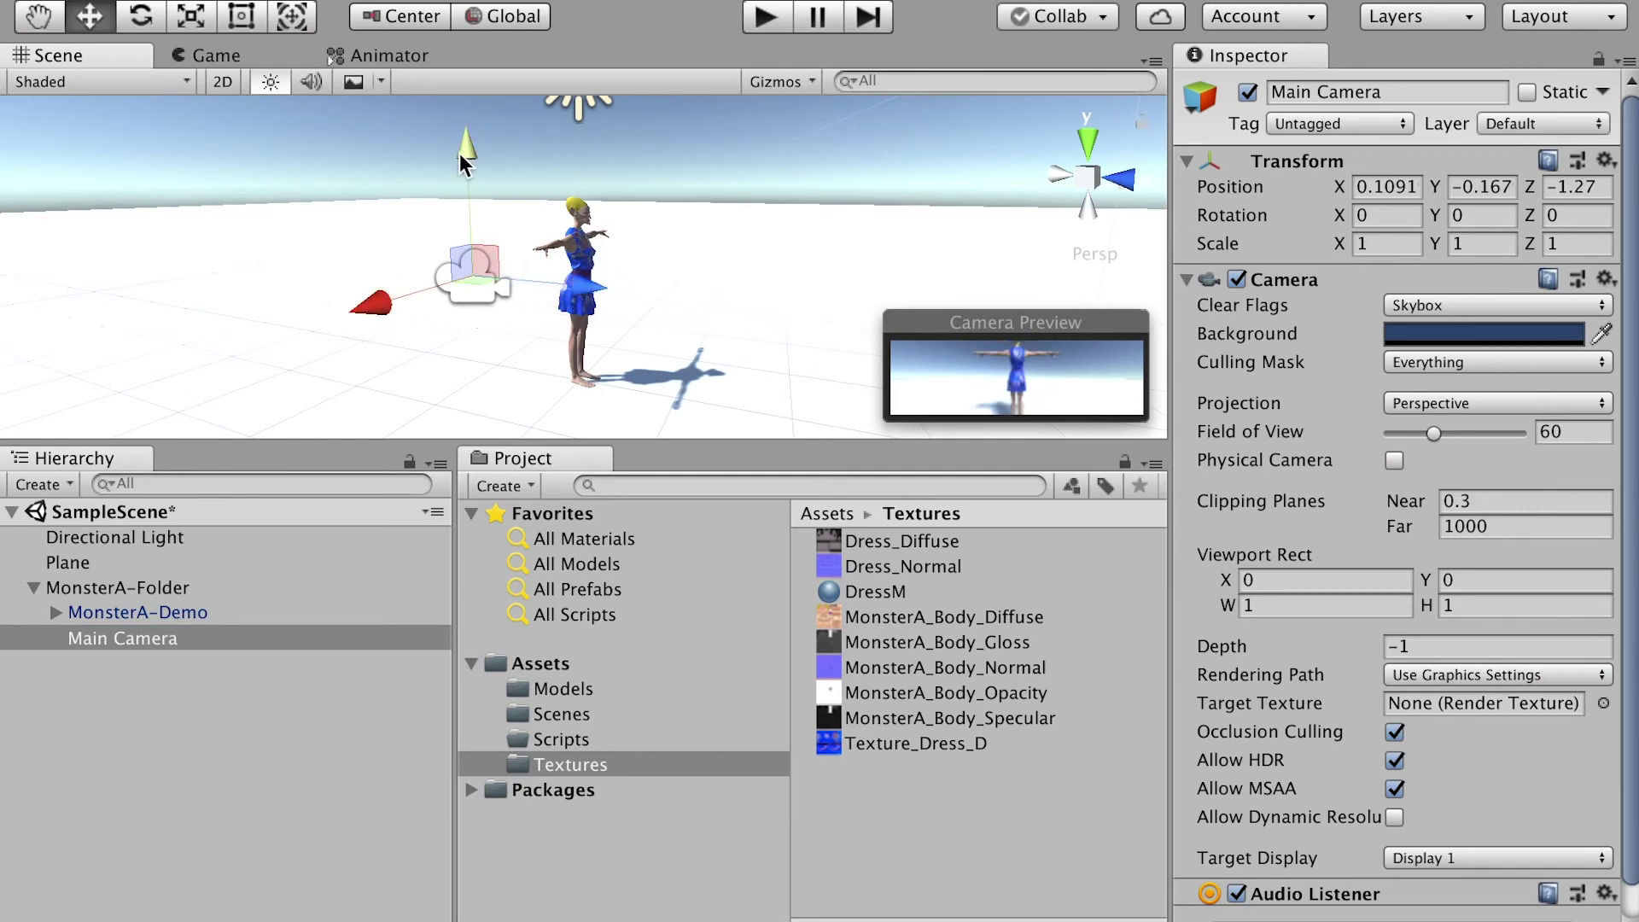
{"action": "left_click_drag", "start_coordinate": [460, 161], "coordinate": [555, 294]}
{"action": "key", "text": "e"}
{"action": "key", "text": "w"}
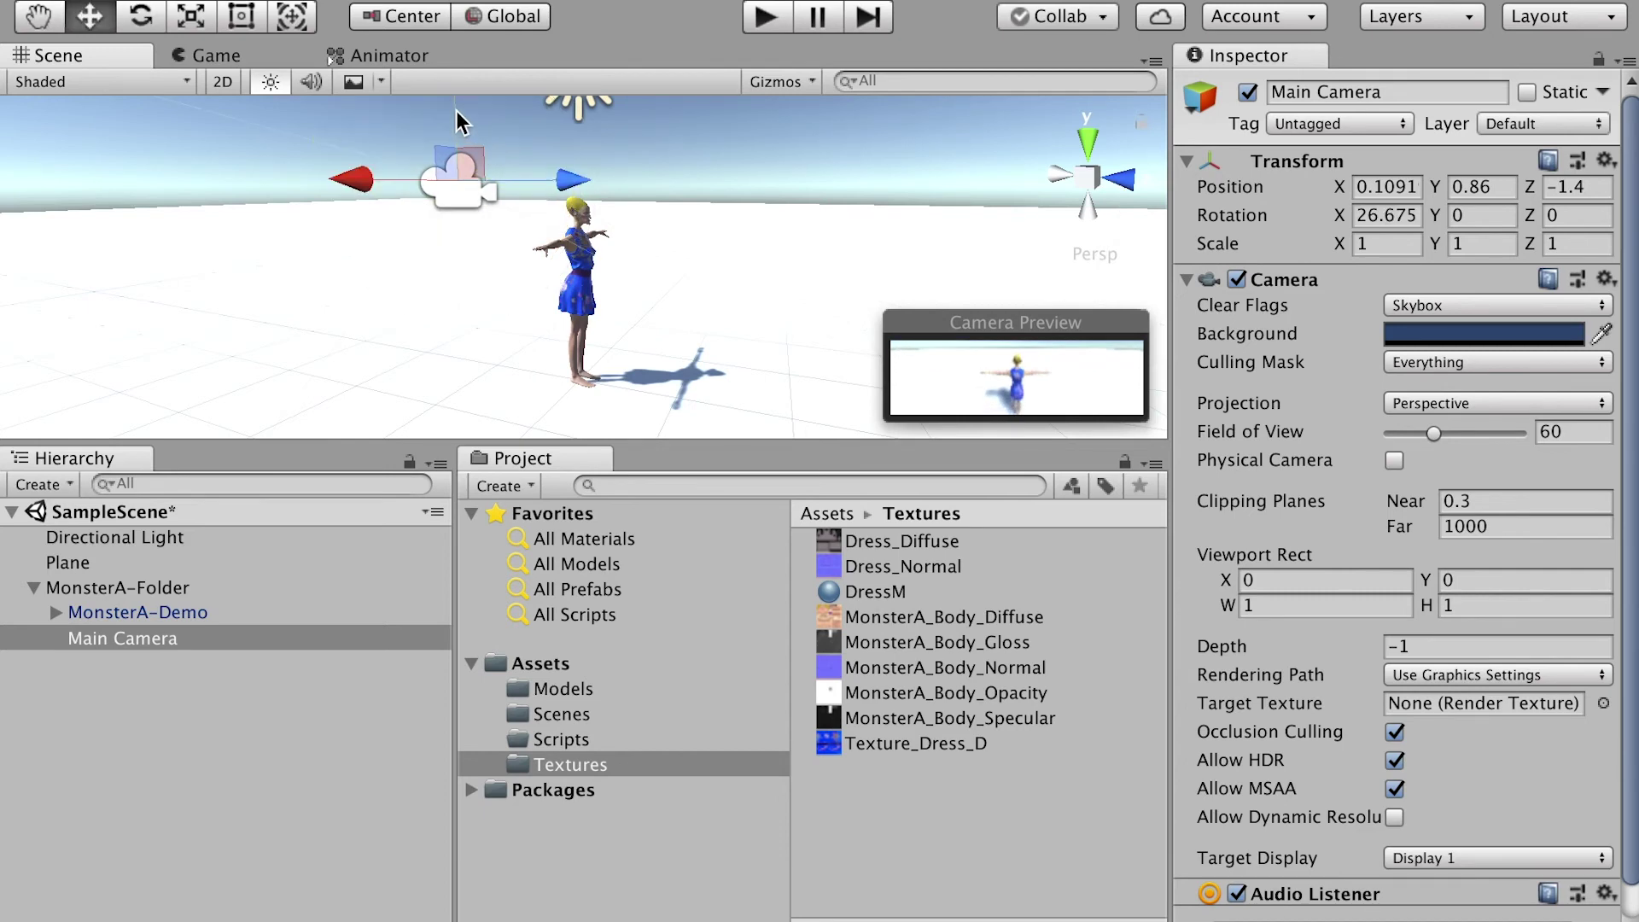
{"action": "left_click_drag", "start_coordinate": [458, 122], "coordinate": [459, 140]}
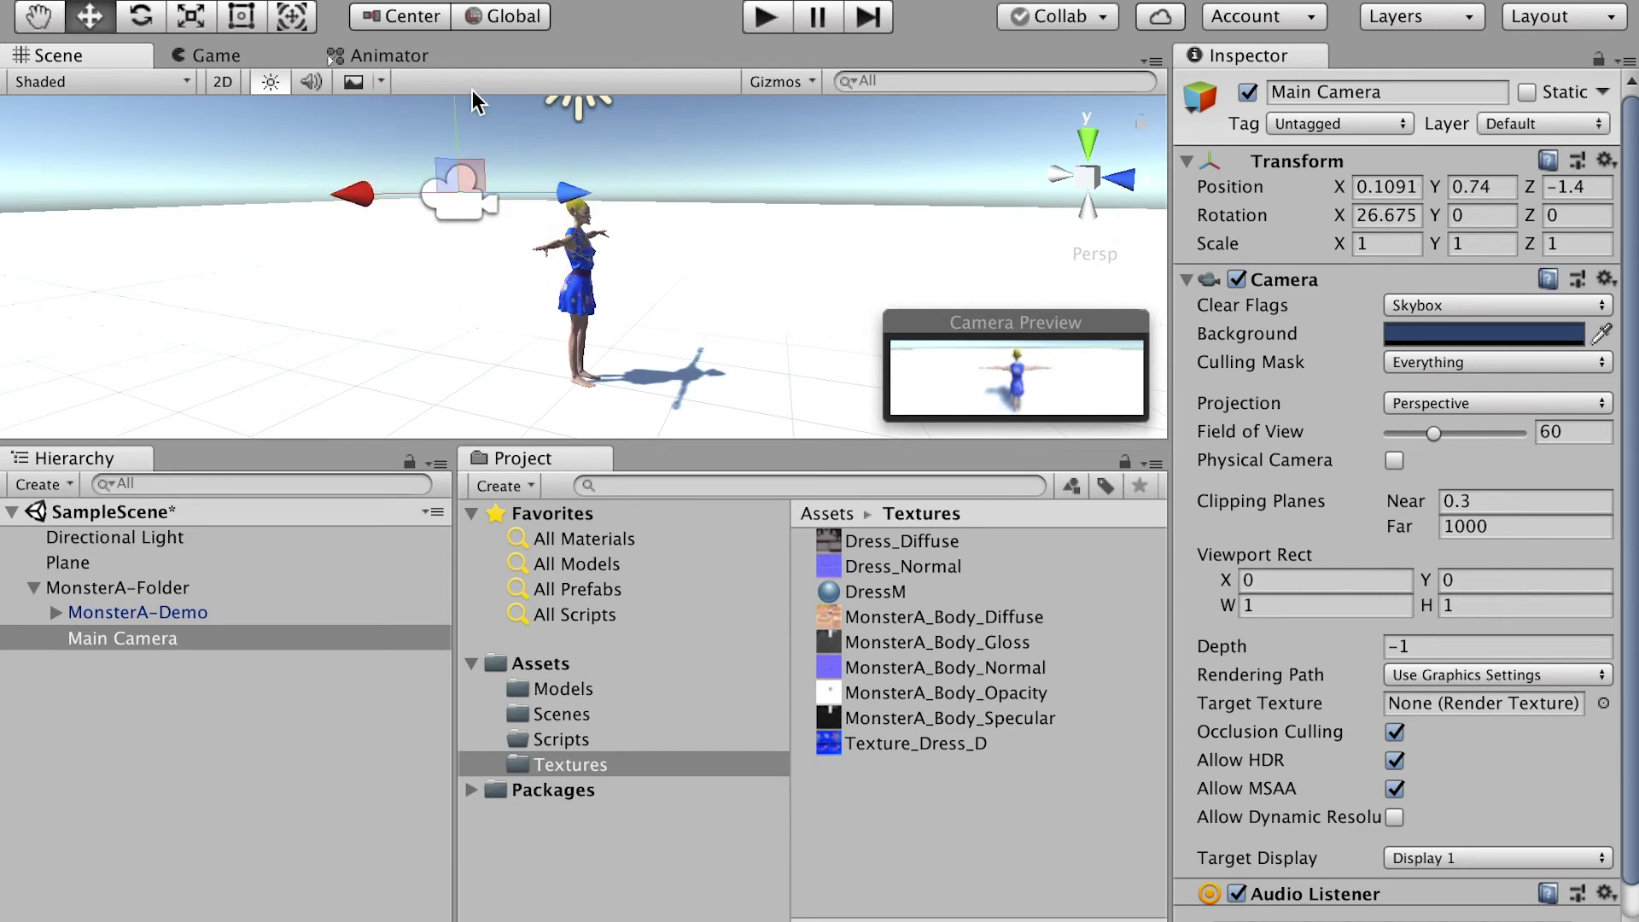
{"action": "left_click", "coordinate": [220, 57]}
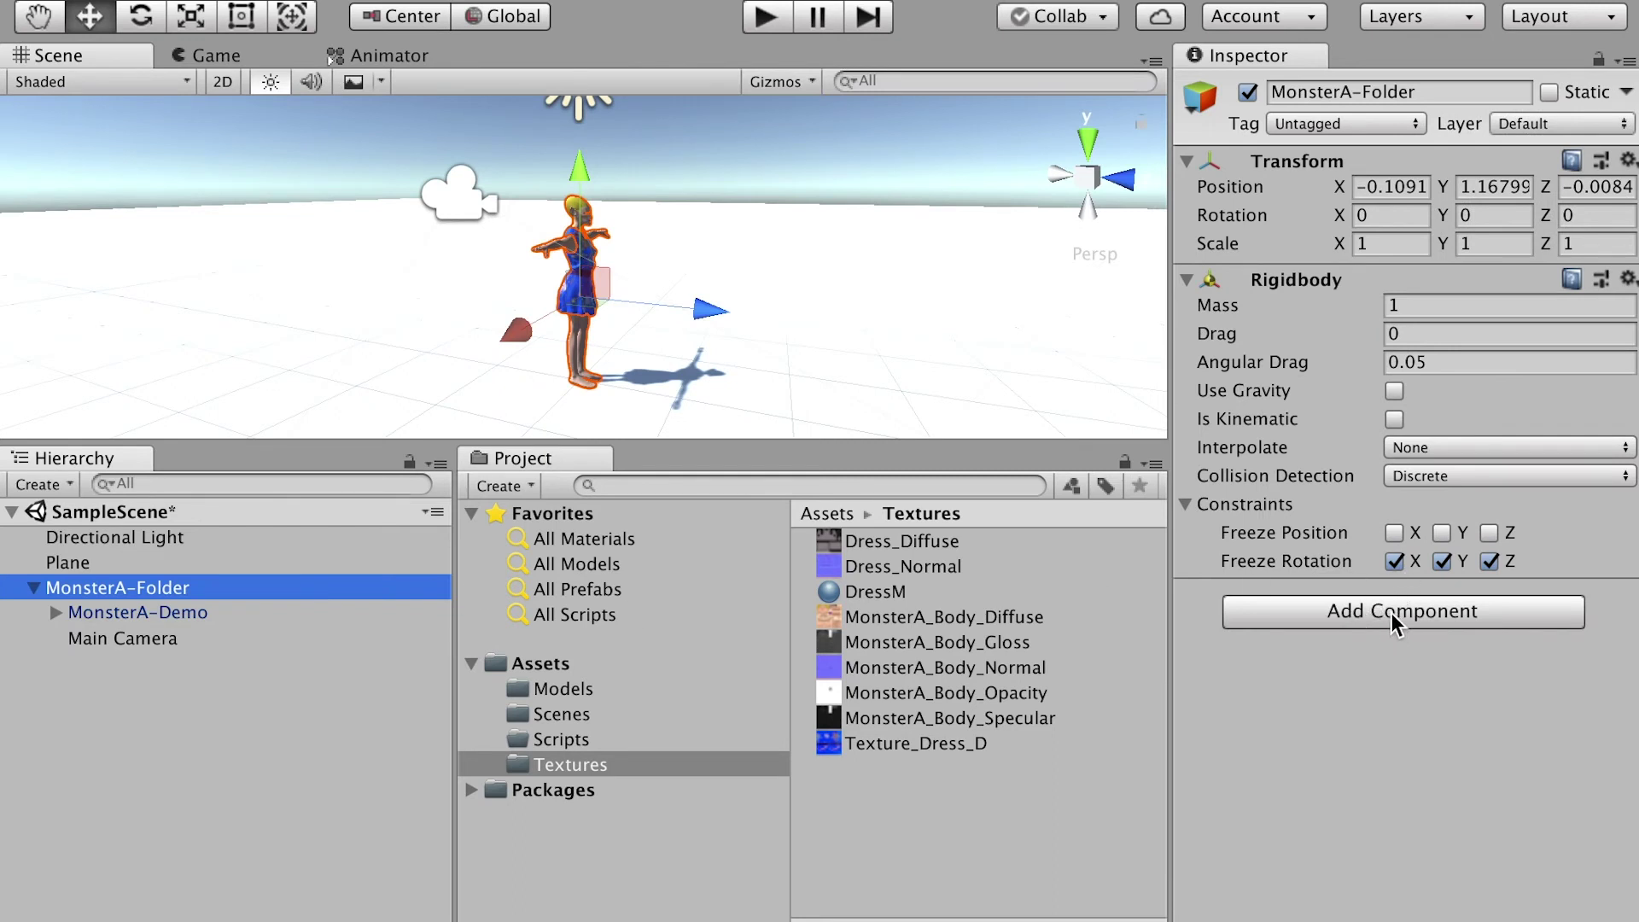
Step: Create a new script component on MonsterA-Folder named MonsterACtrlScript
{"action": "left_click", "coordinate": [1391, 613]}
{"action": "left_click", "coordinate": [1557, 657]}
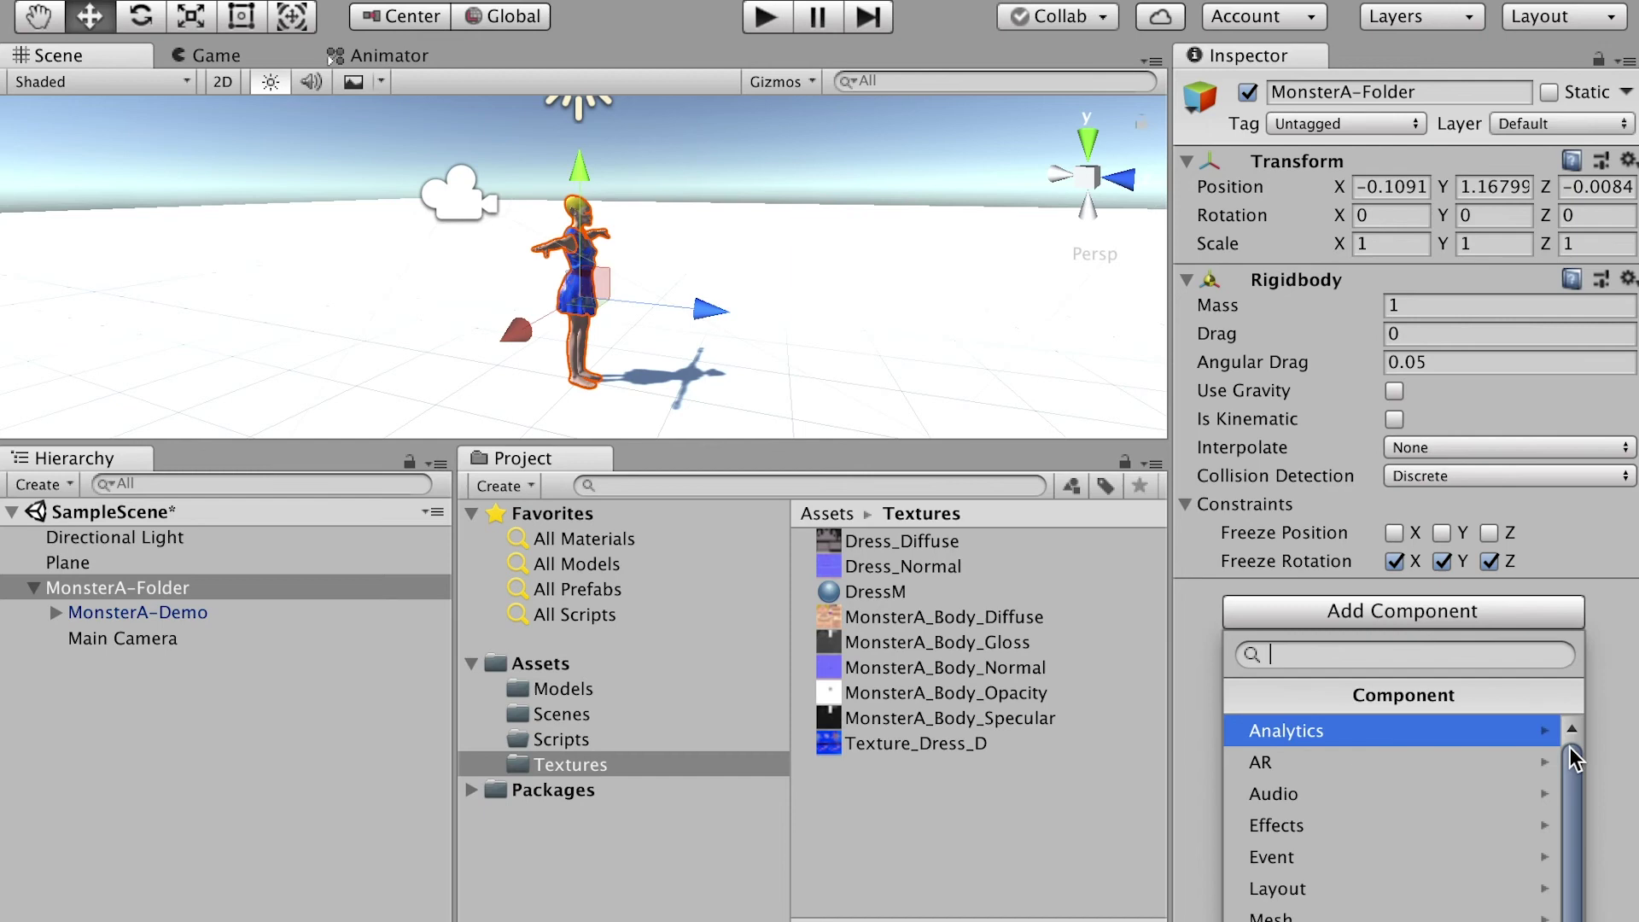
{"action": "scroll", "coordinate": [1451, 768], "scroll_direction": "down", "scroll_amount": 8}
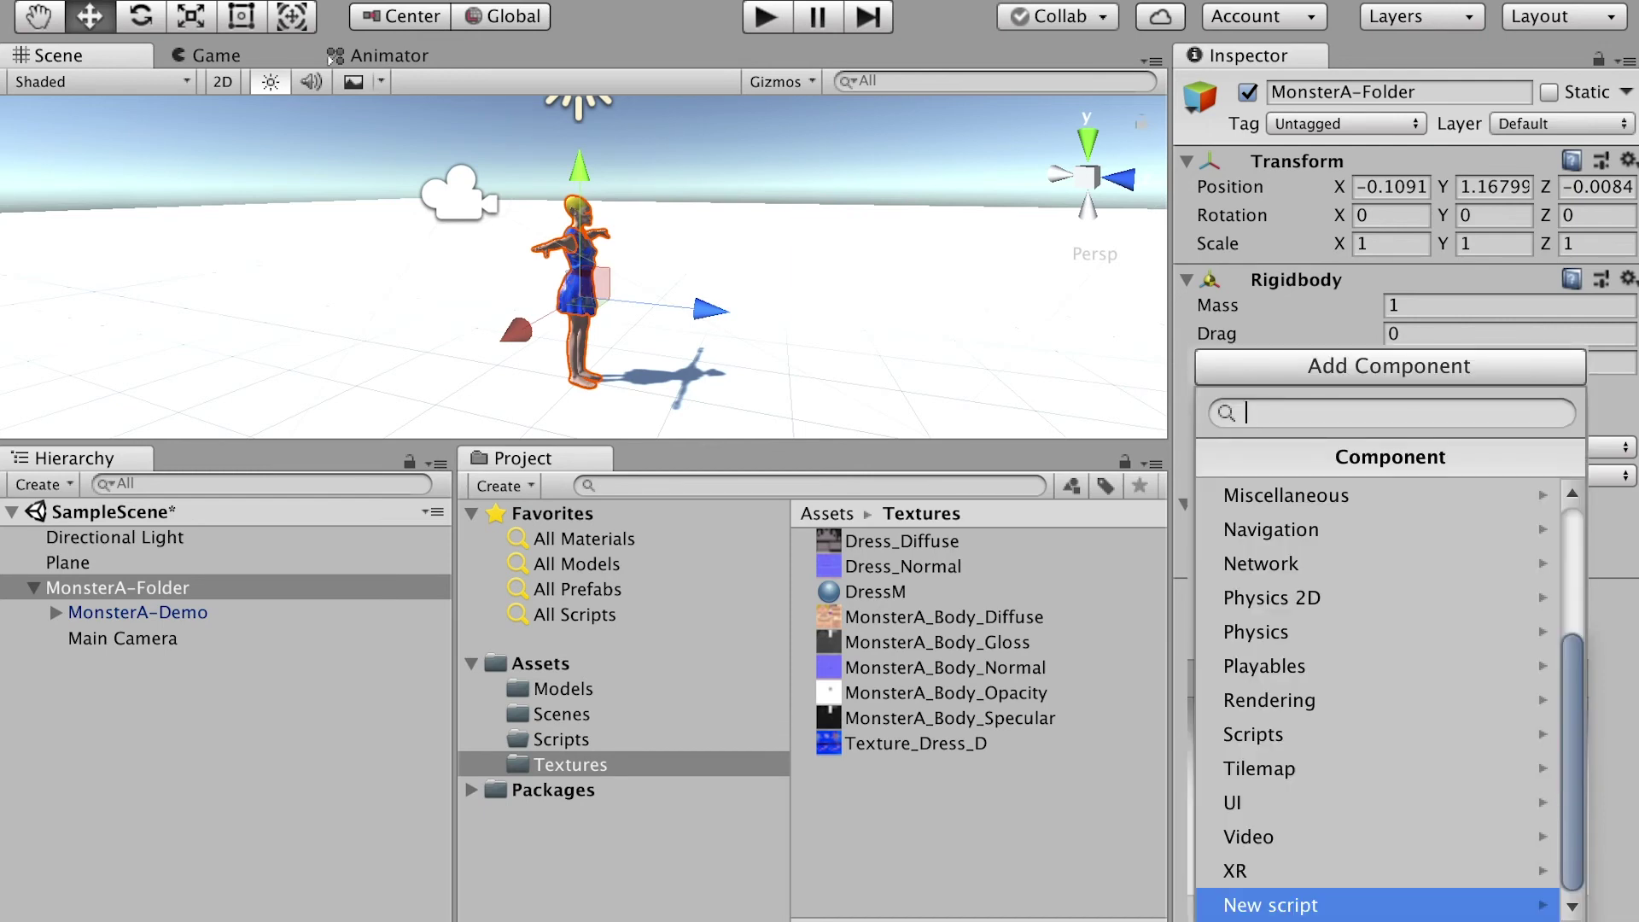
{"action": "left_click", "coordinate": [1388, 905]}
{"action": "type", "text": "Mon"}
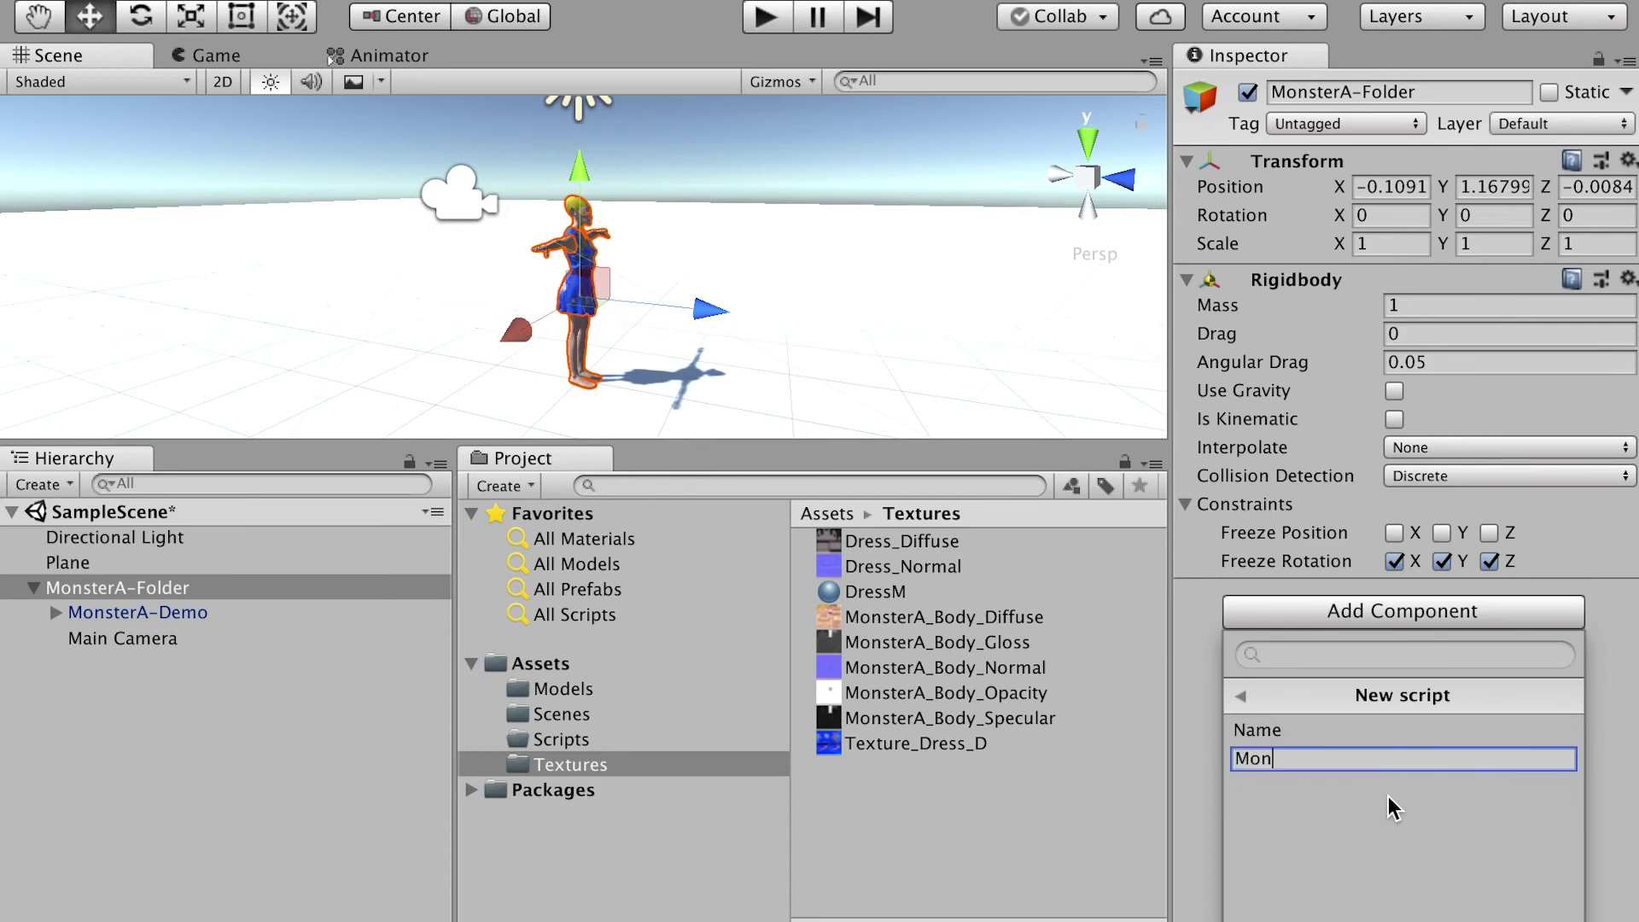
{"action": "type", "text": "sterACtrlScript"}
{"action": "key", "text": "super+a"}
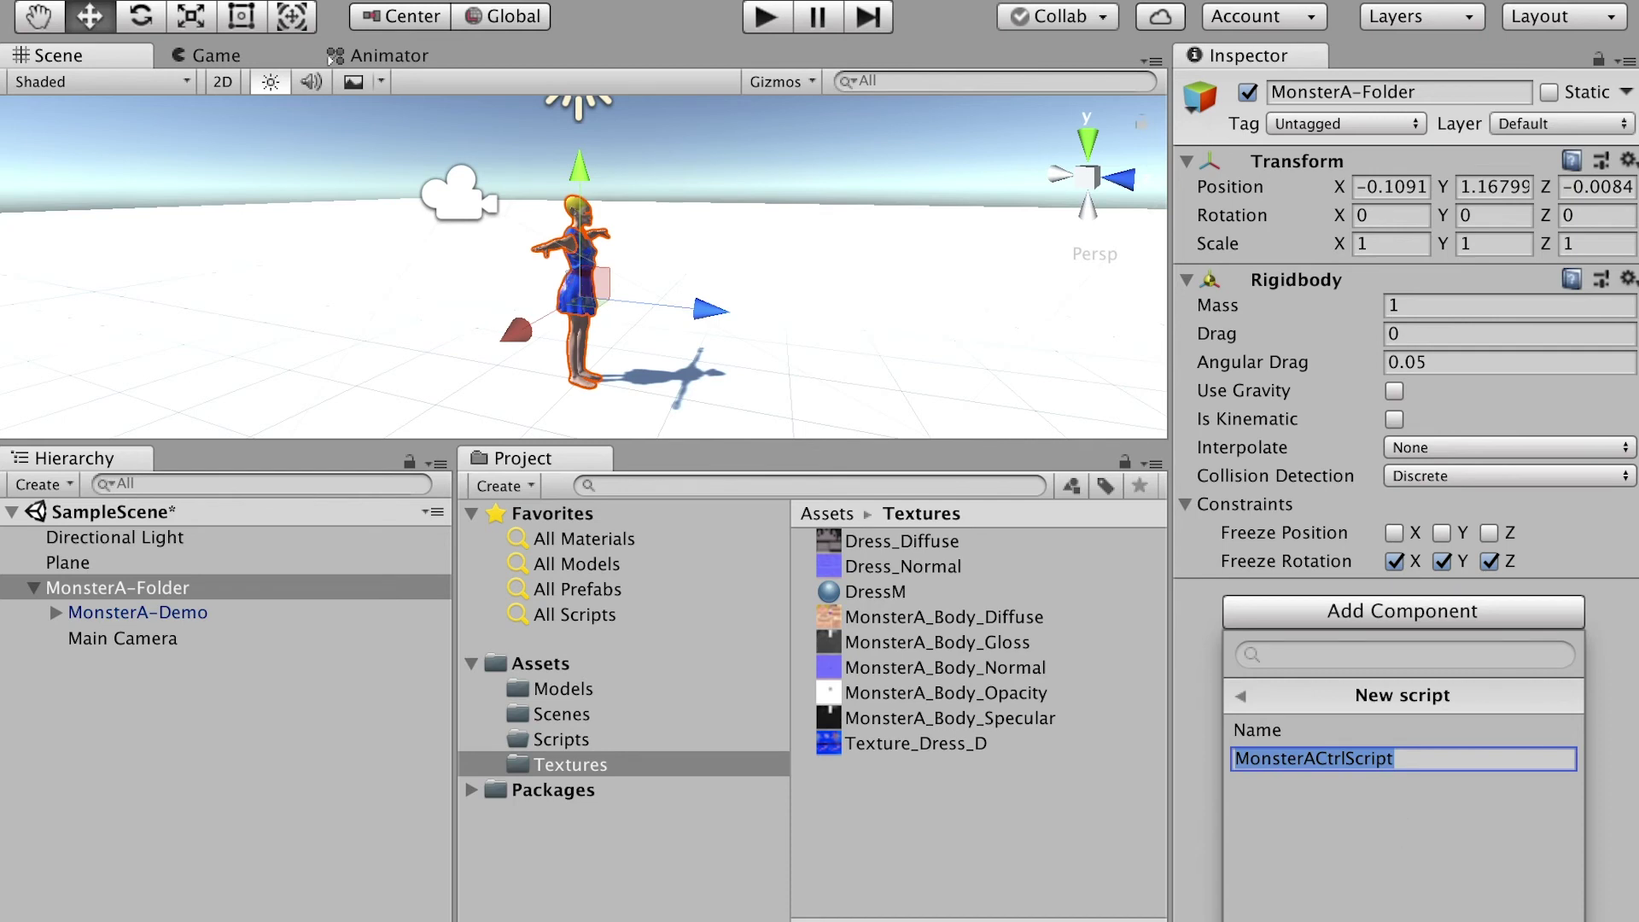
{"action": "key", "text": "Return"}
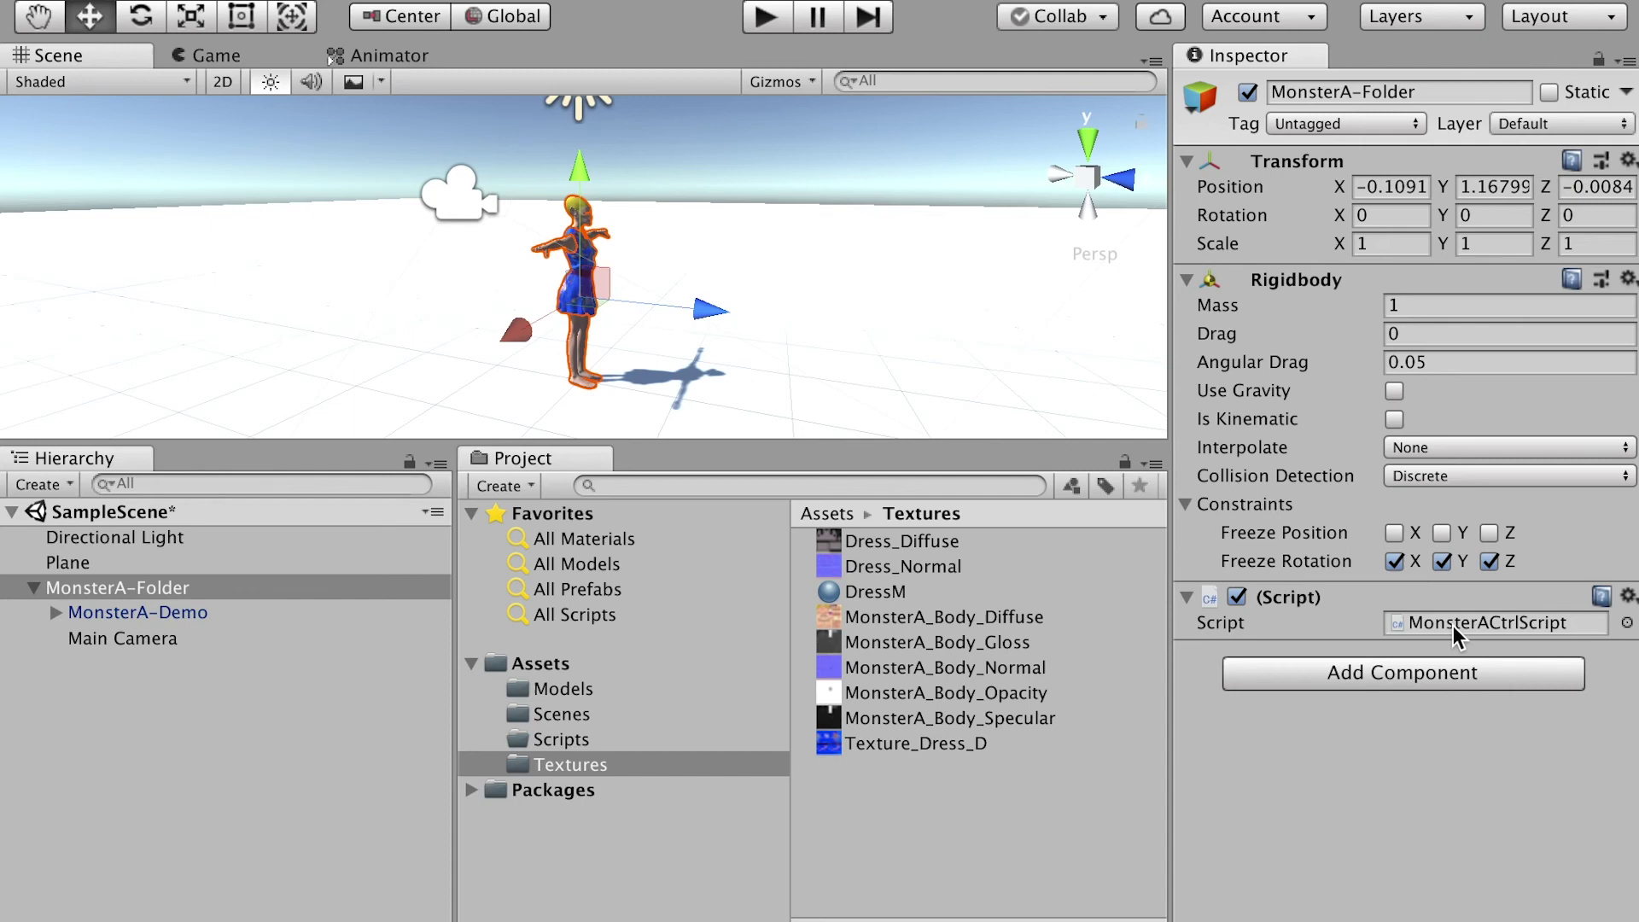
Step: Open MonsterACtrlScript.cs in Visual Studio and scroll through its walk, turn and run code
{"action": "double_click", "coordinate": [1405, 627]}
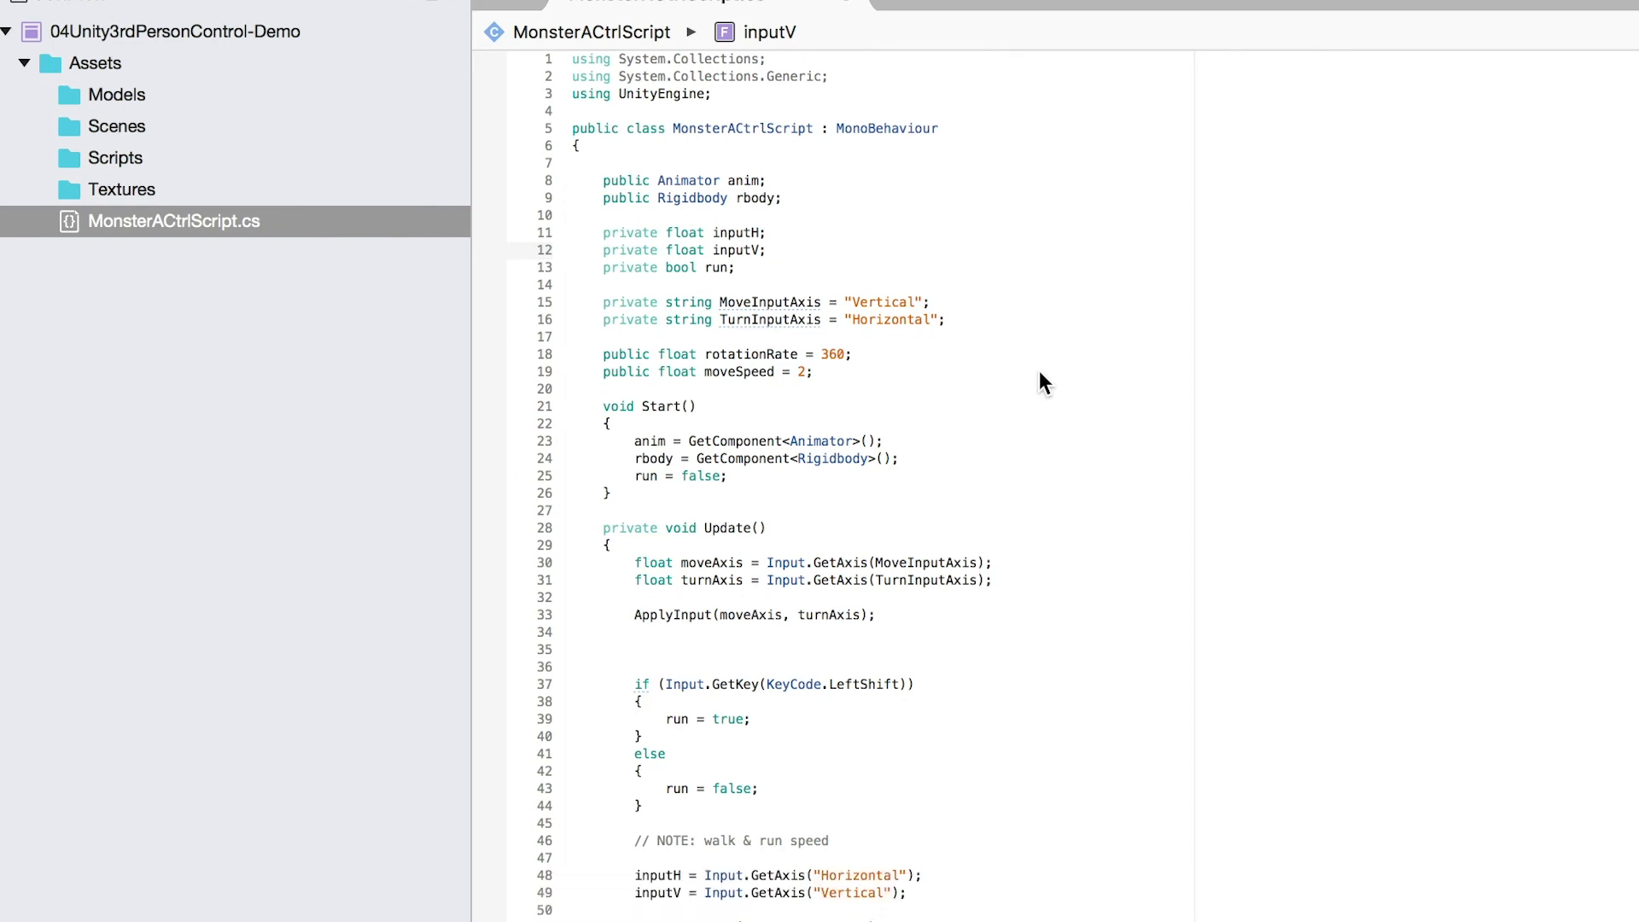
{"action": "scroll", "coordinate": [1040, 375], "scroll_direction": "down", "scroll_amount": 10}
{"action": "scroll", "coordinate": [1040, 376], "scroll_direction": "down", "scroll_amount": 6}
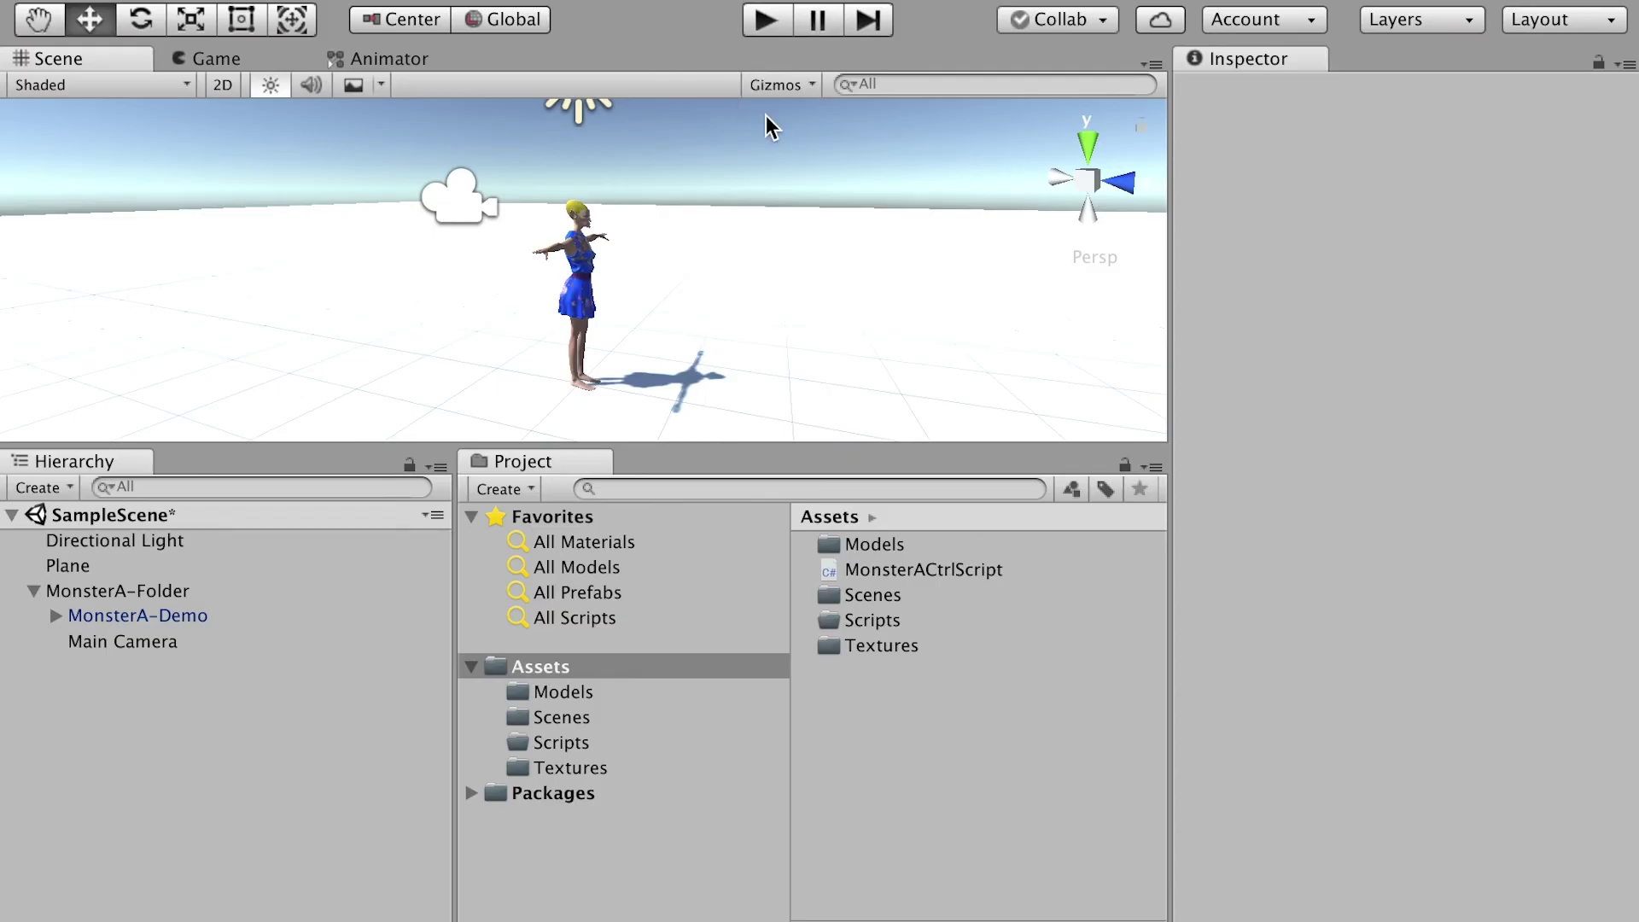
Step: Test-run the scene, change MonsterACtrlScript's Move Speed from 2 to 0.1, then play again
{"action": "left_click", "coordinate": [764, 26]}
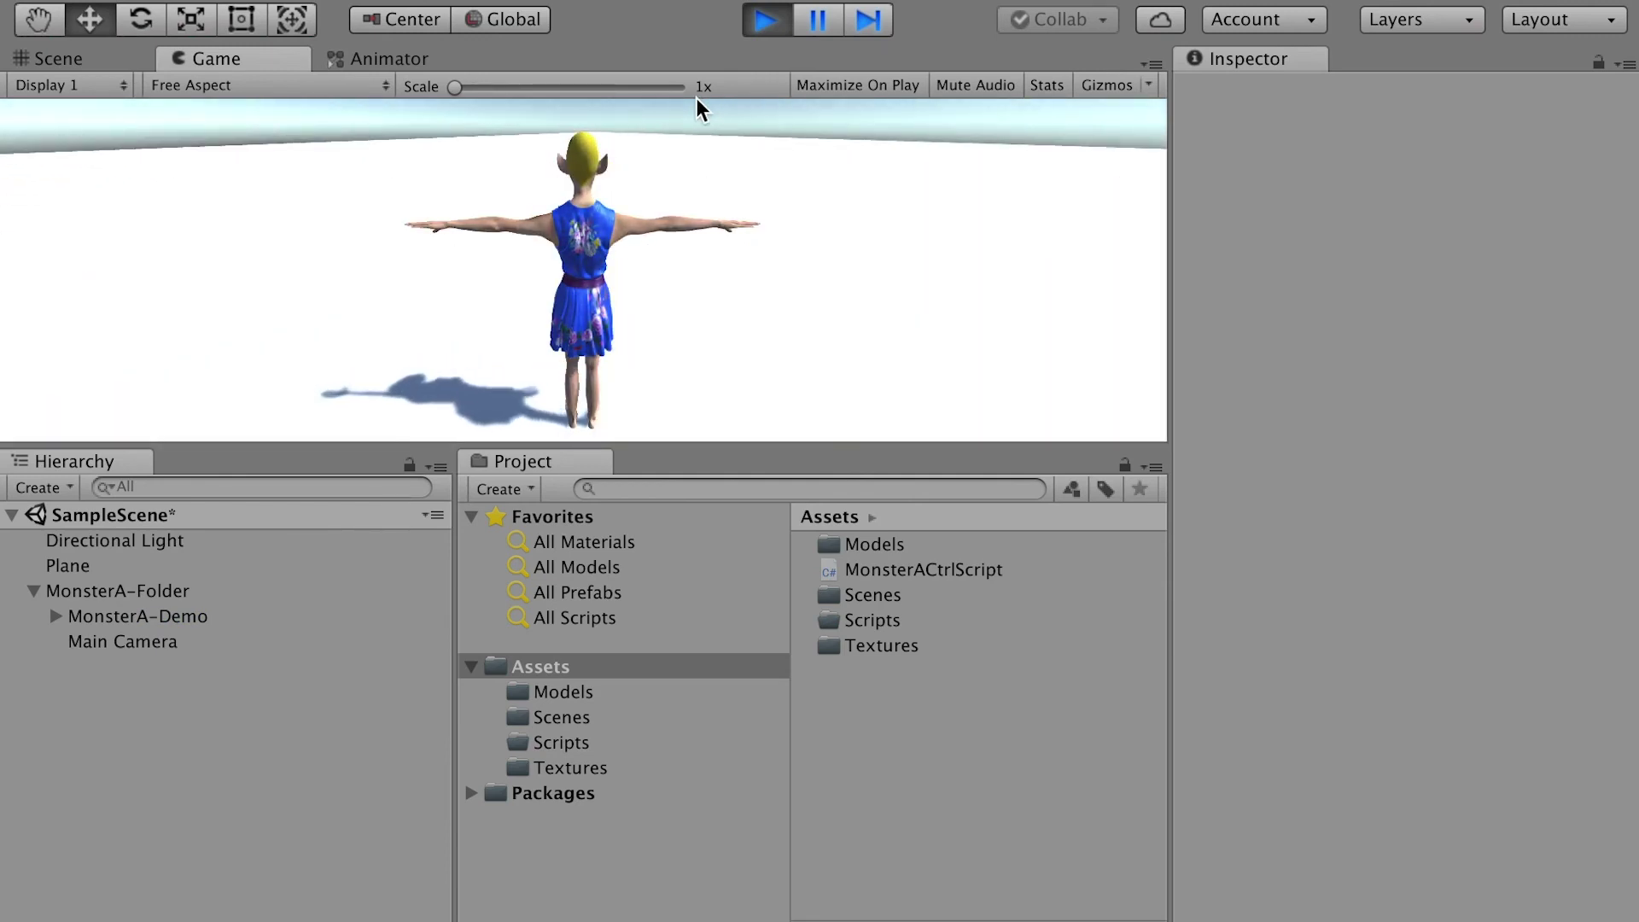
{"action": "left_click", "coordinate": [764, 19]}
{"action": "left_click", "coordinate": [115, 591]}
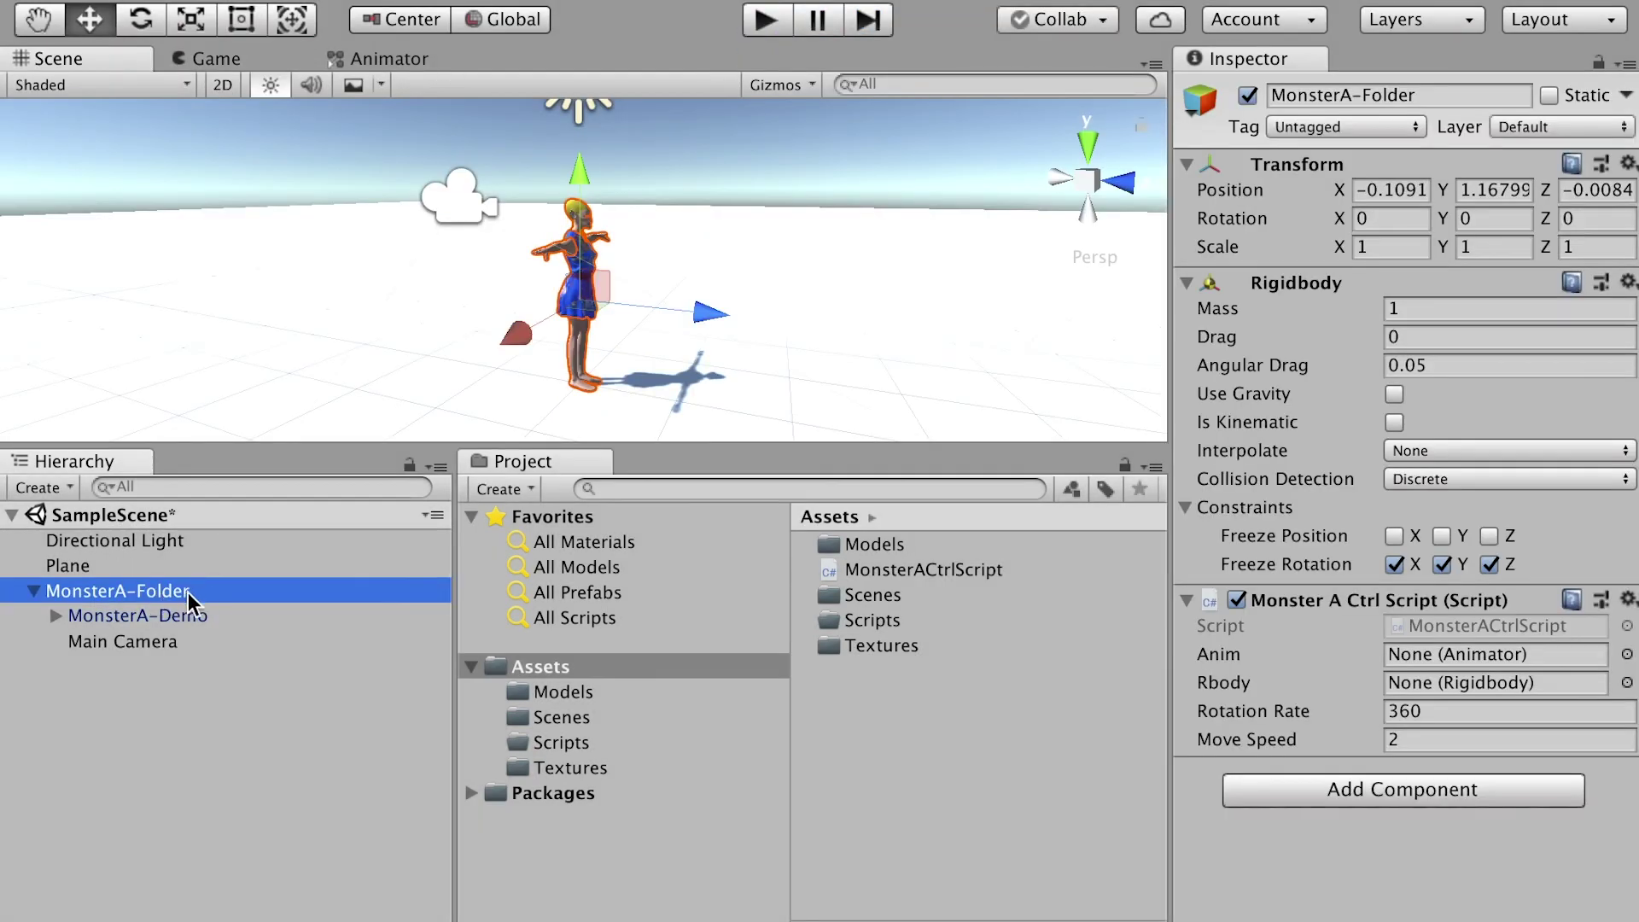
{"action": "left_click", "coordinate": [1404, 841]}
{"action": "left_click", "coordinate": [1412, 739]}
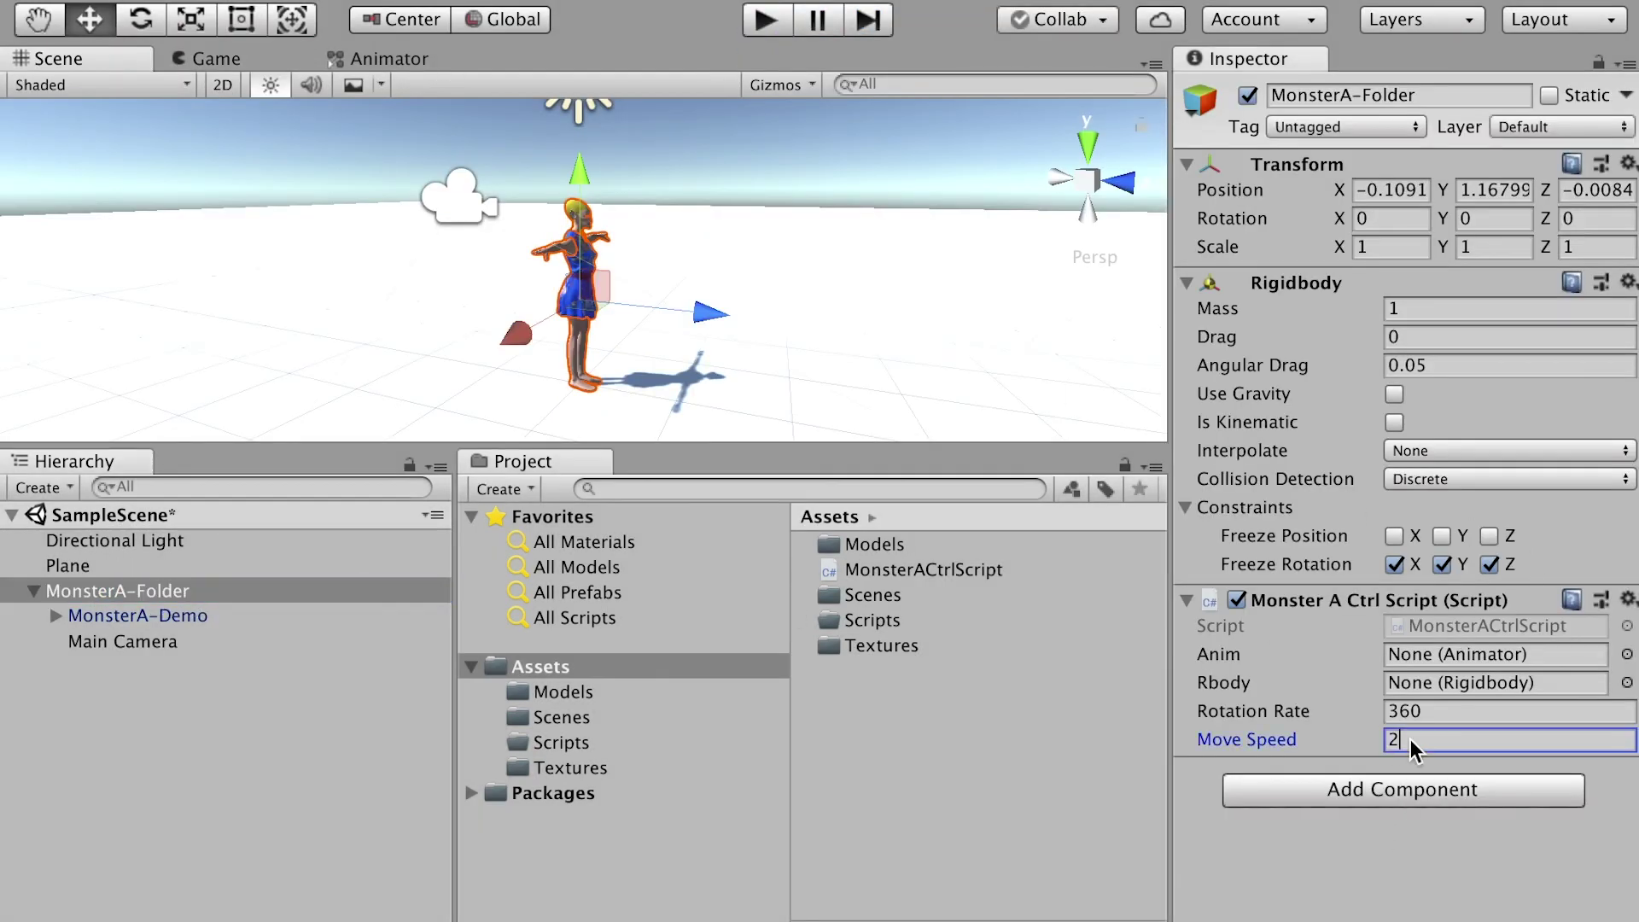
{"action": "key", "text": "BackSpace"}
{"action": "type", "text": "0.1"}
{"action": "left_click", "coordinate": [1376, 892]}
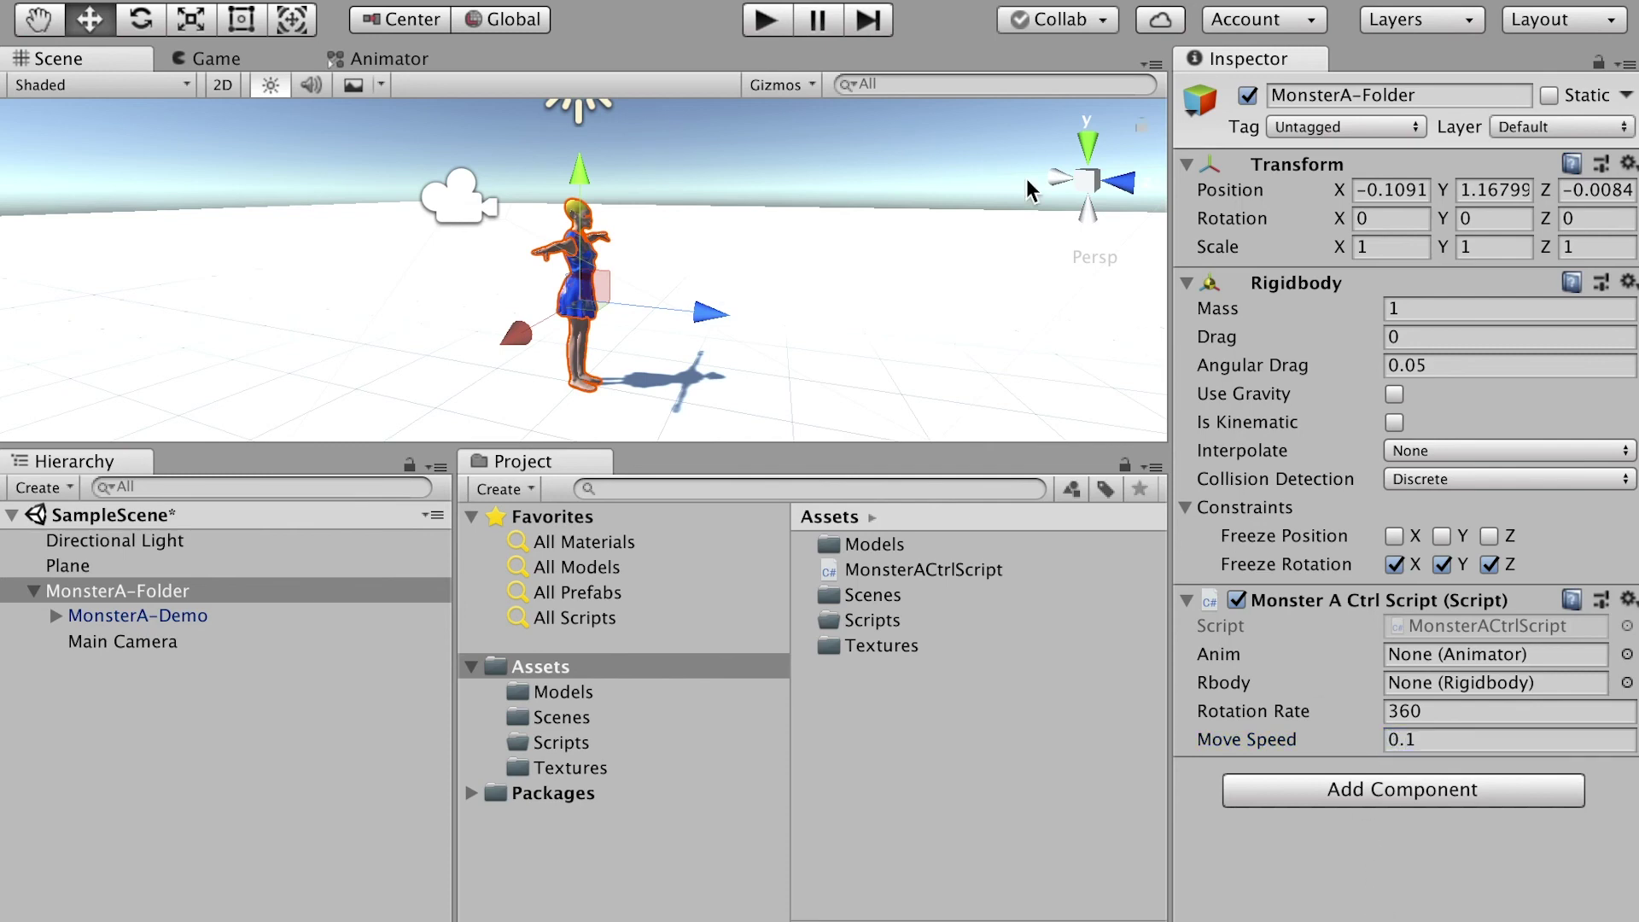
{"action": "left_click", "coordinate": [765, 19]}
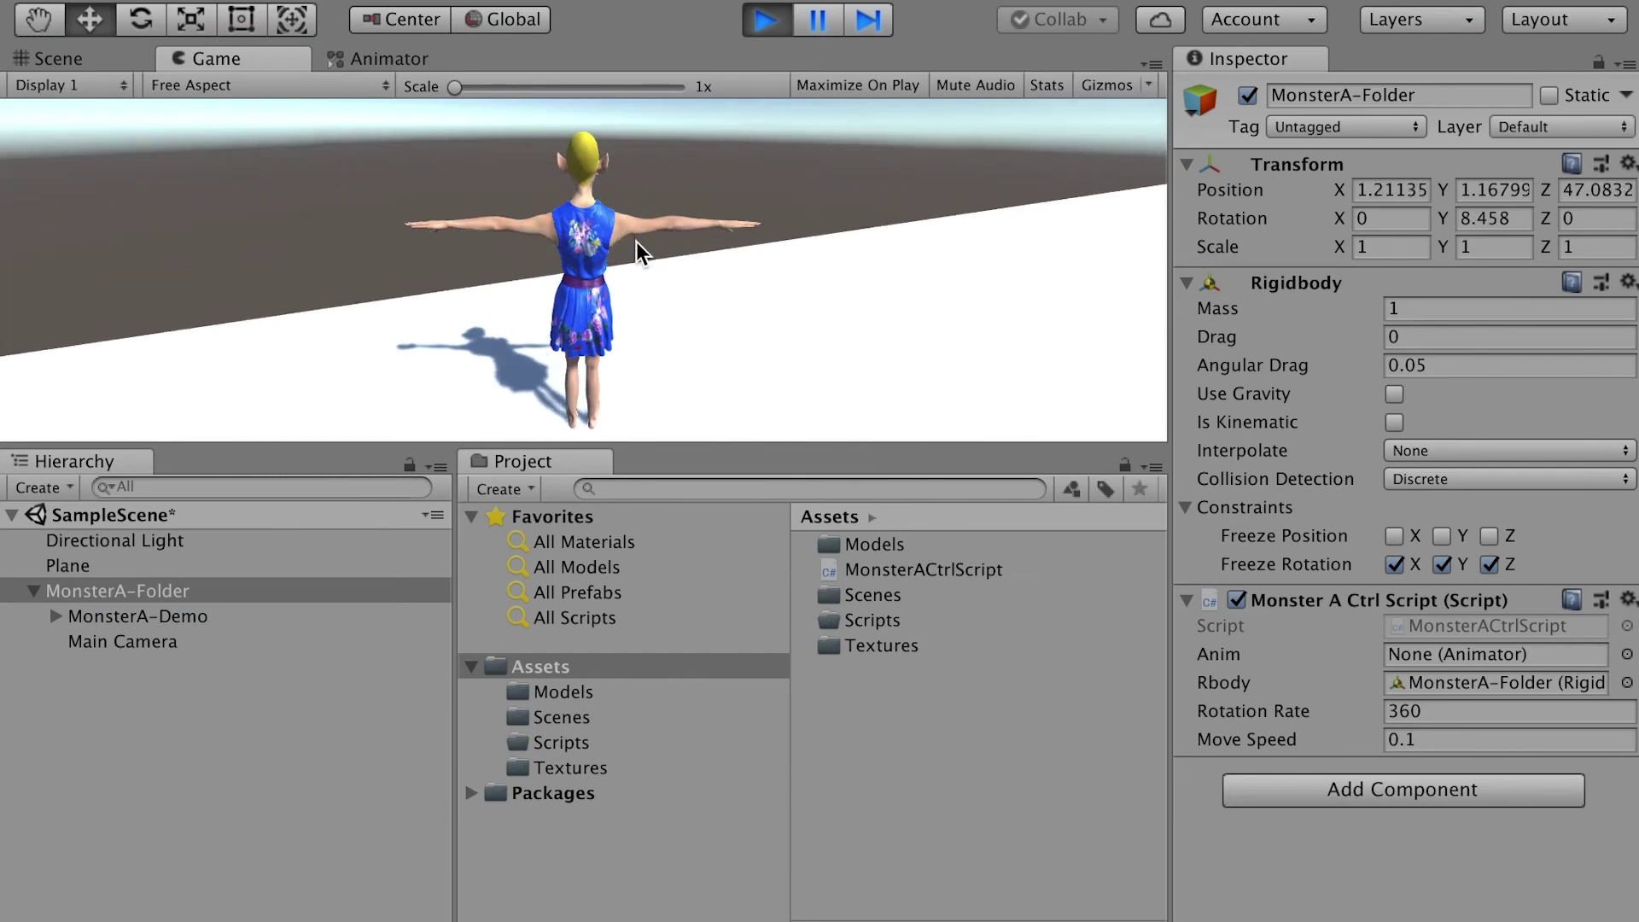
Step: Drive MonsterA with the arrow keys and Shift+W to walk, turn and run across the plane
{"action": "key", "text": "Right"}
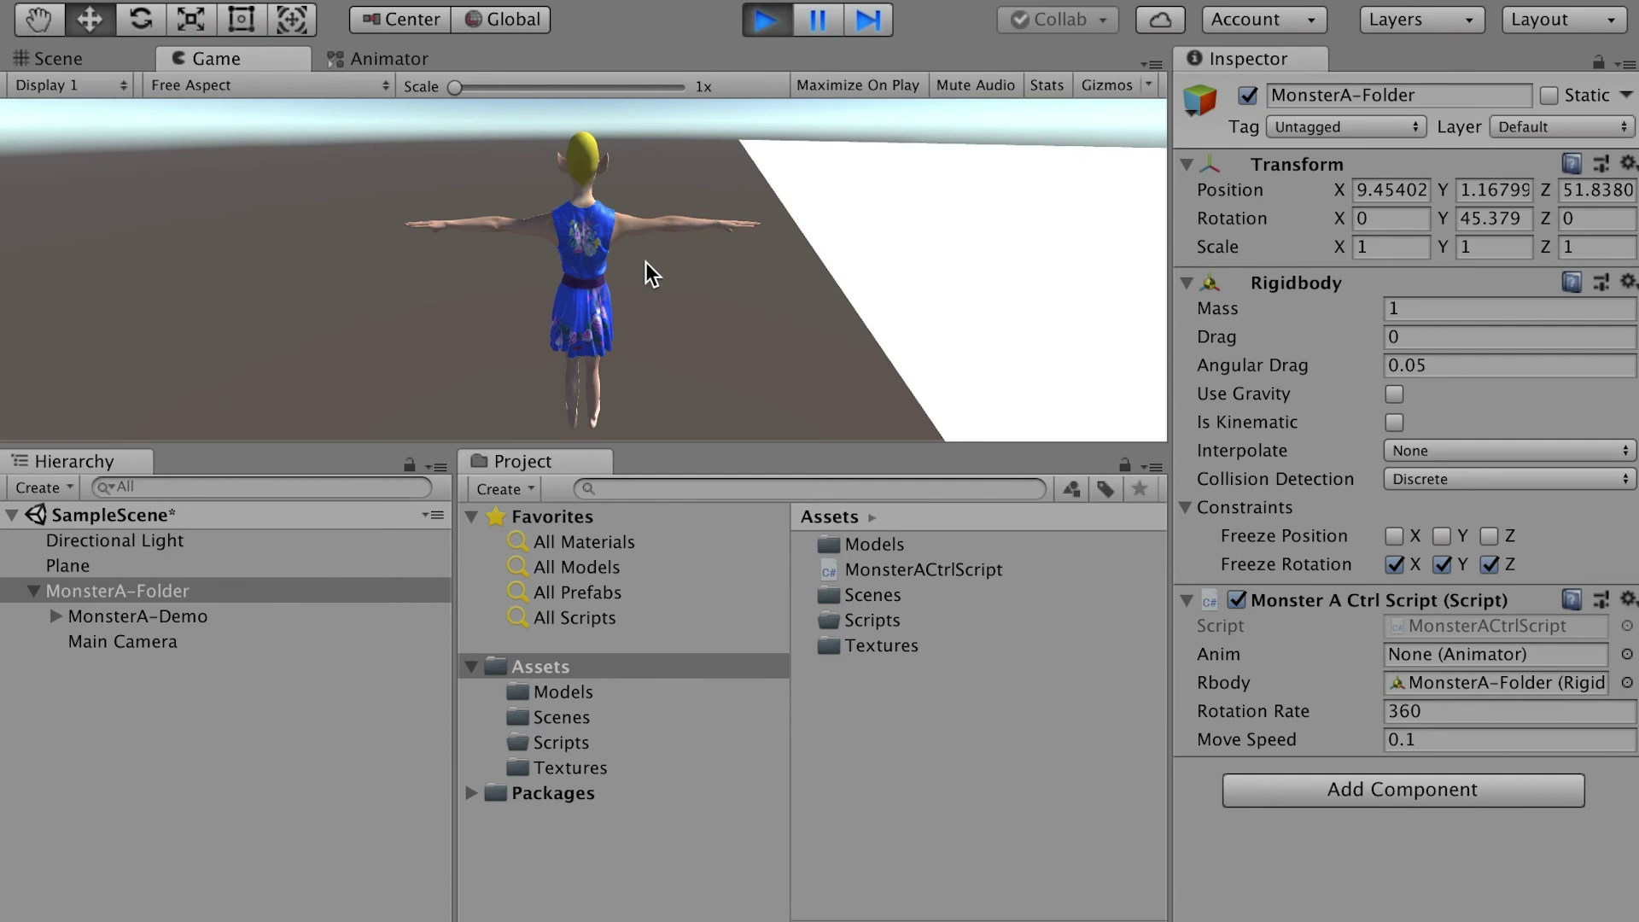
{"action": "key", "text": "Left"}
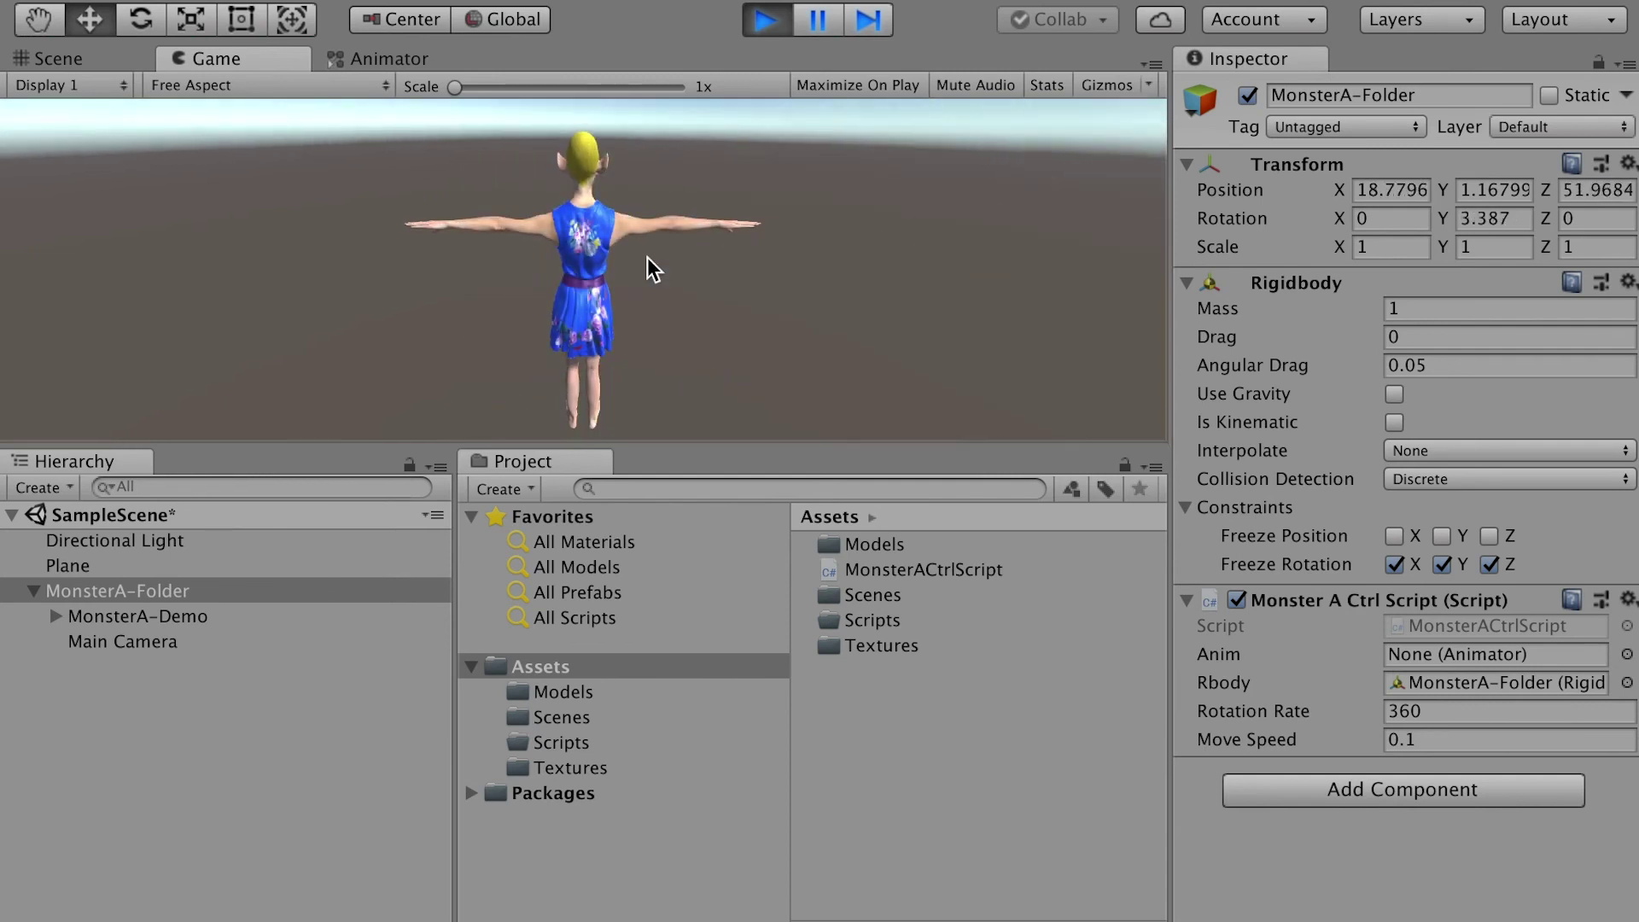
{"action": "key", "text": "Down"}
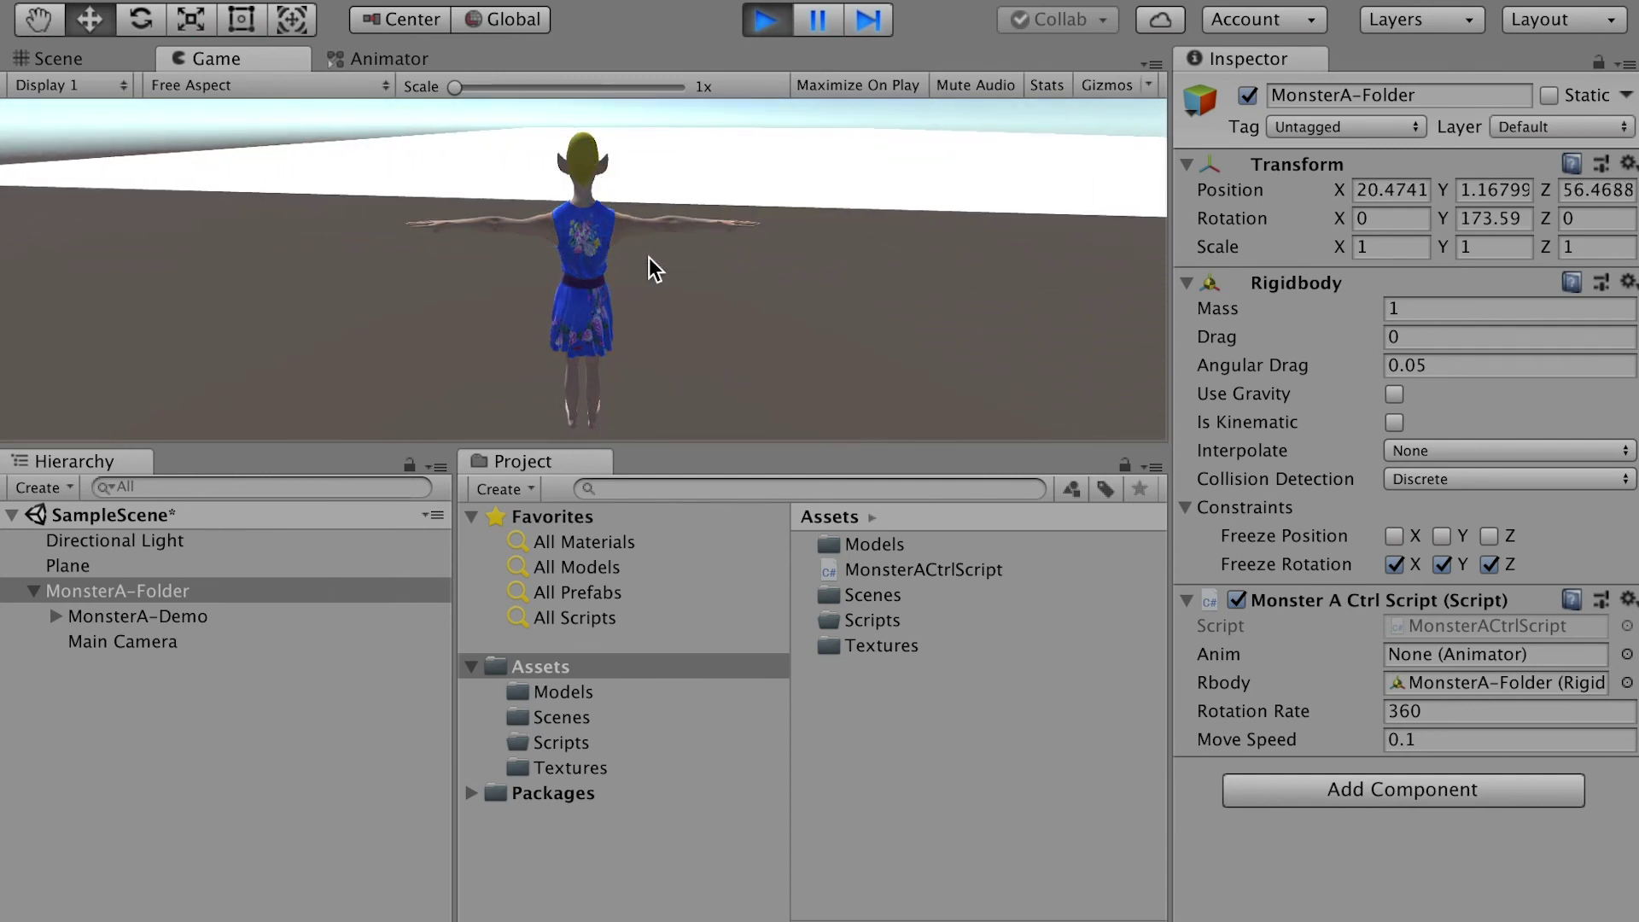
{"action": "key", "text": "shift+w"}
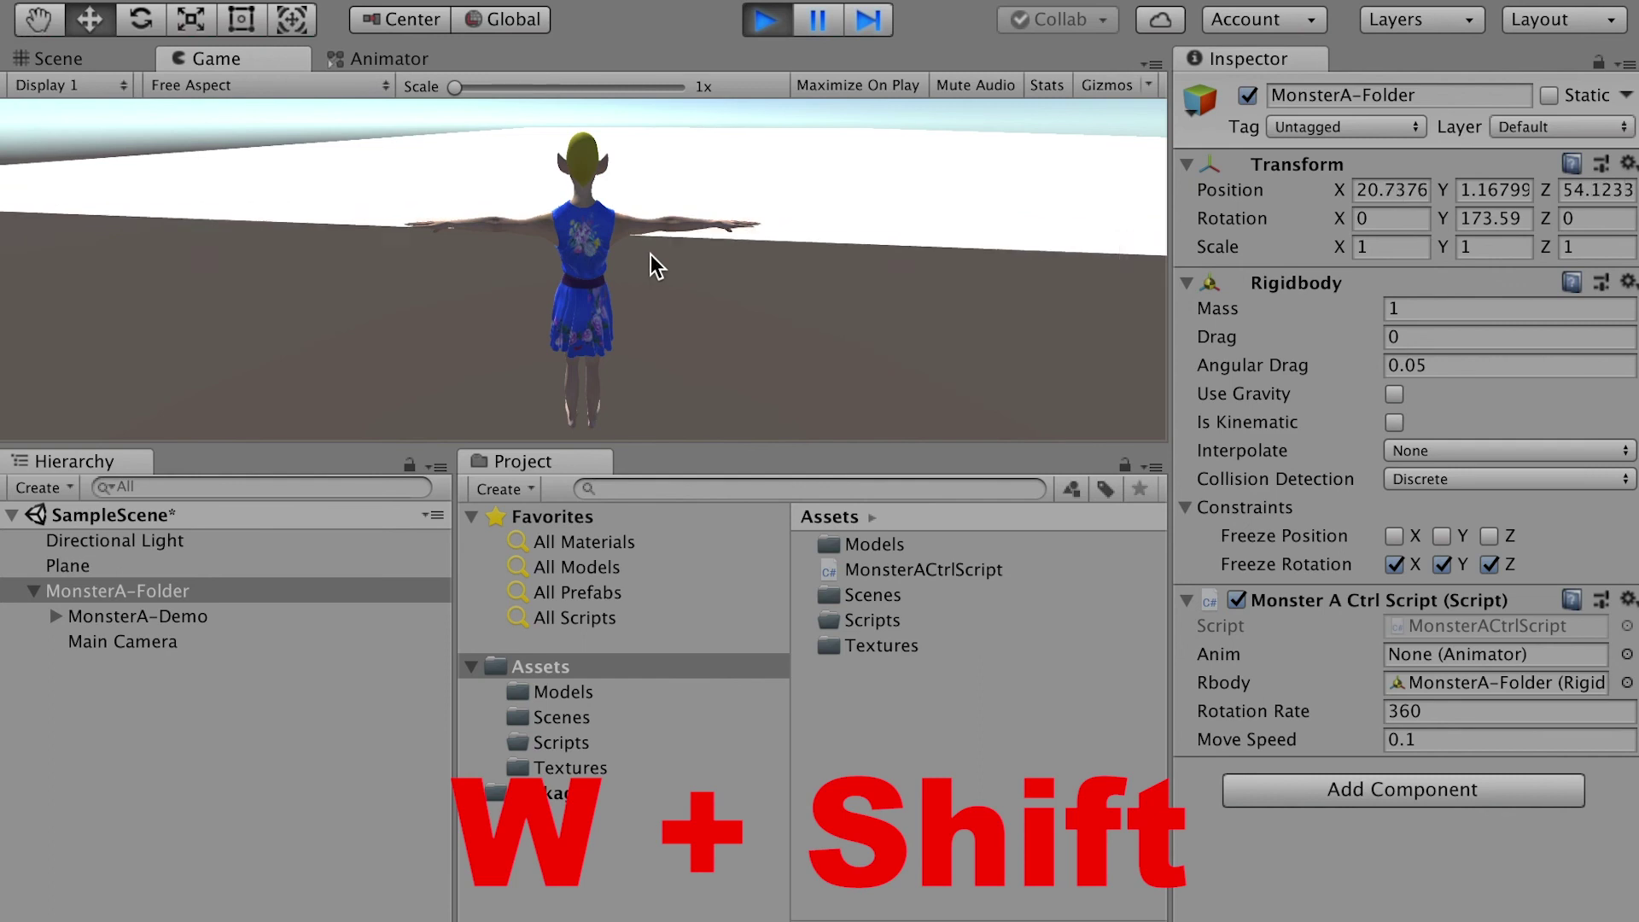
{"action": "key", "text": "Right"}
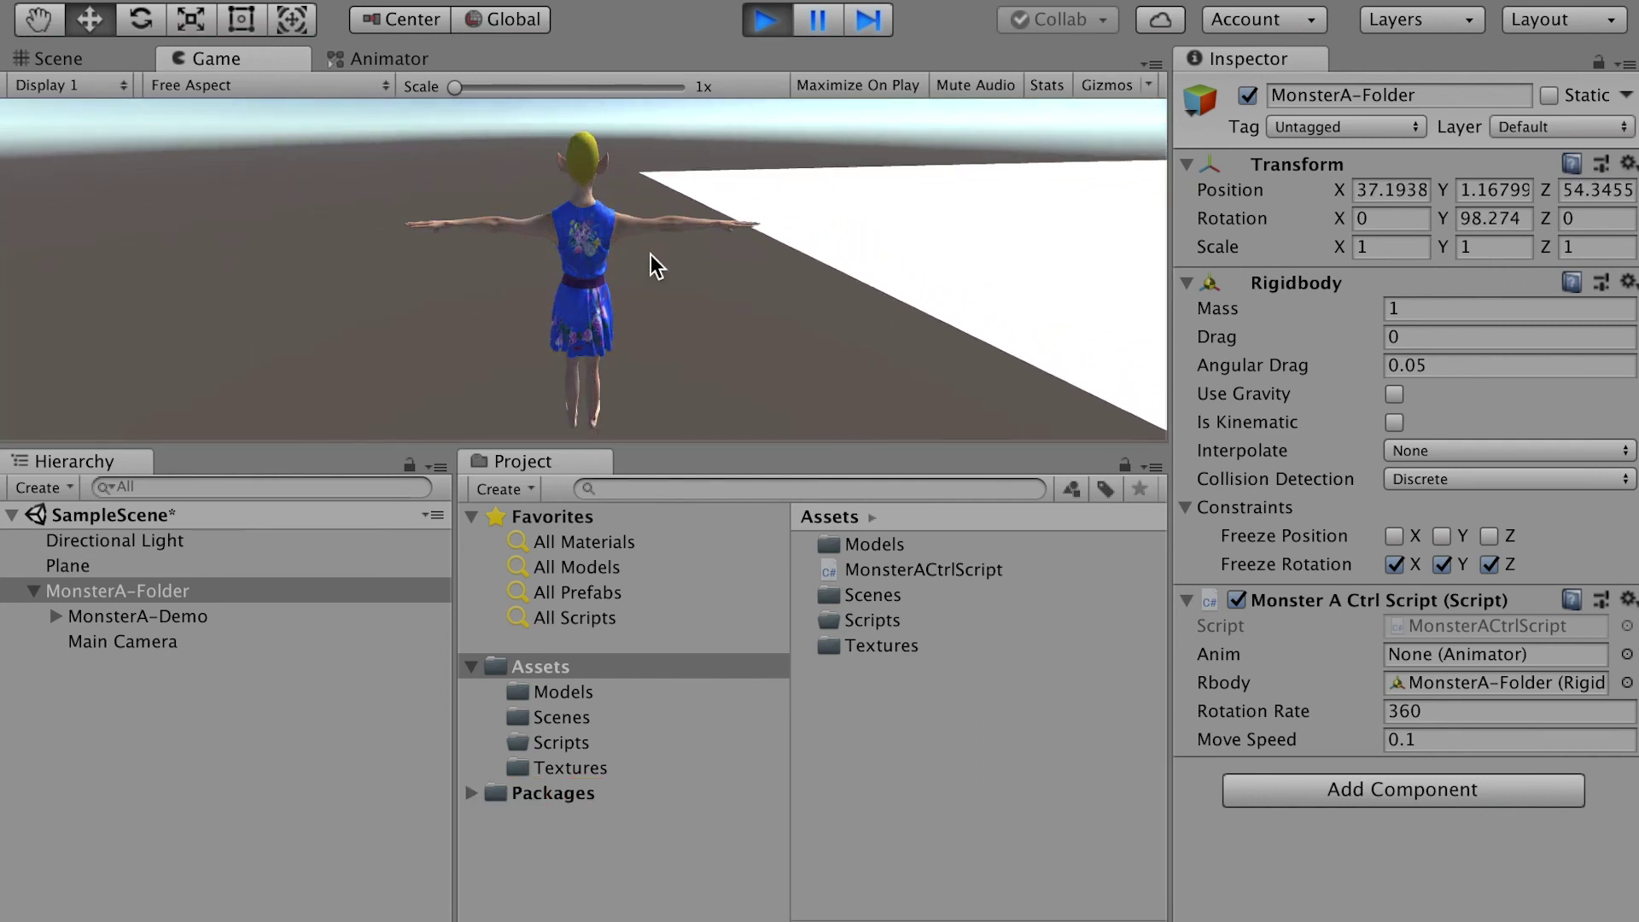
{"action": "key", "text": "Down"}
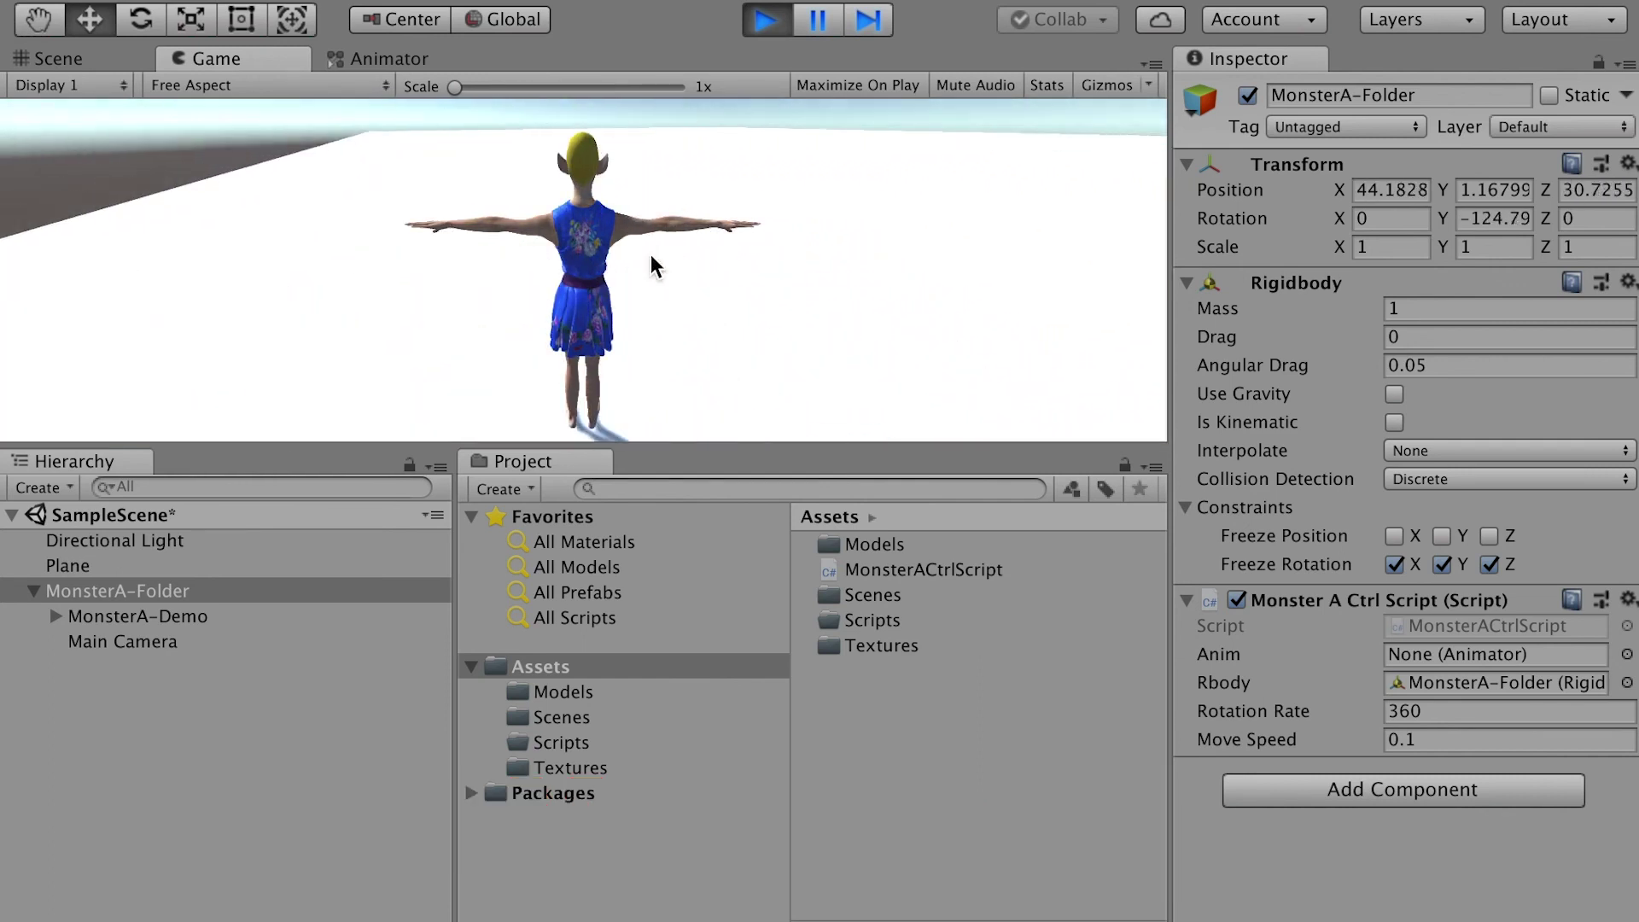
{"action": "key", "text": "Right"}
{"action": "key", "text": "Down"}
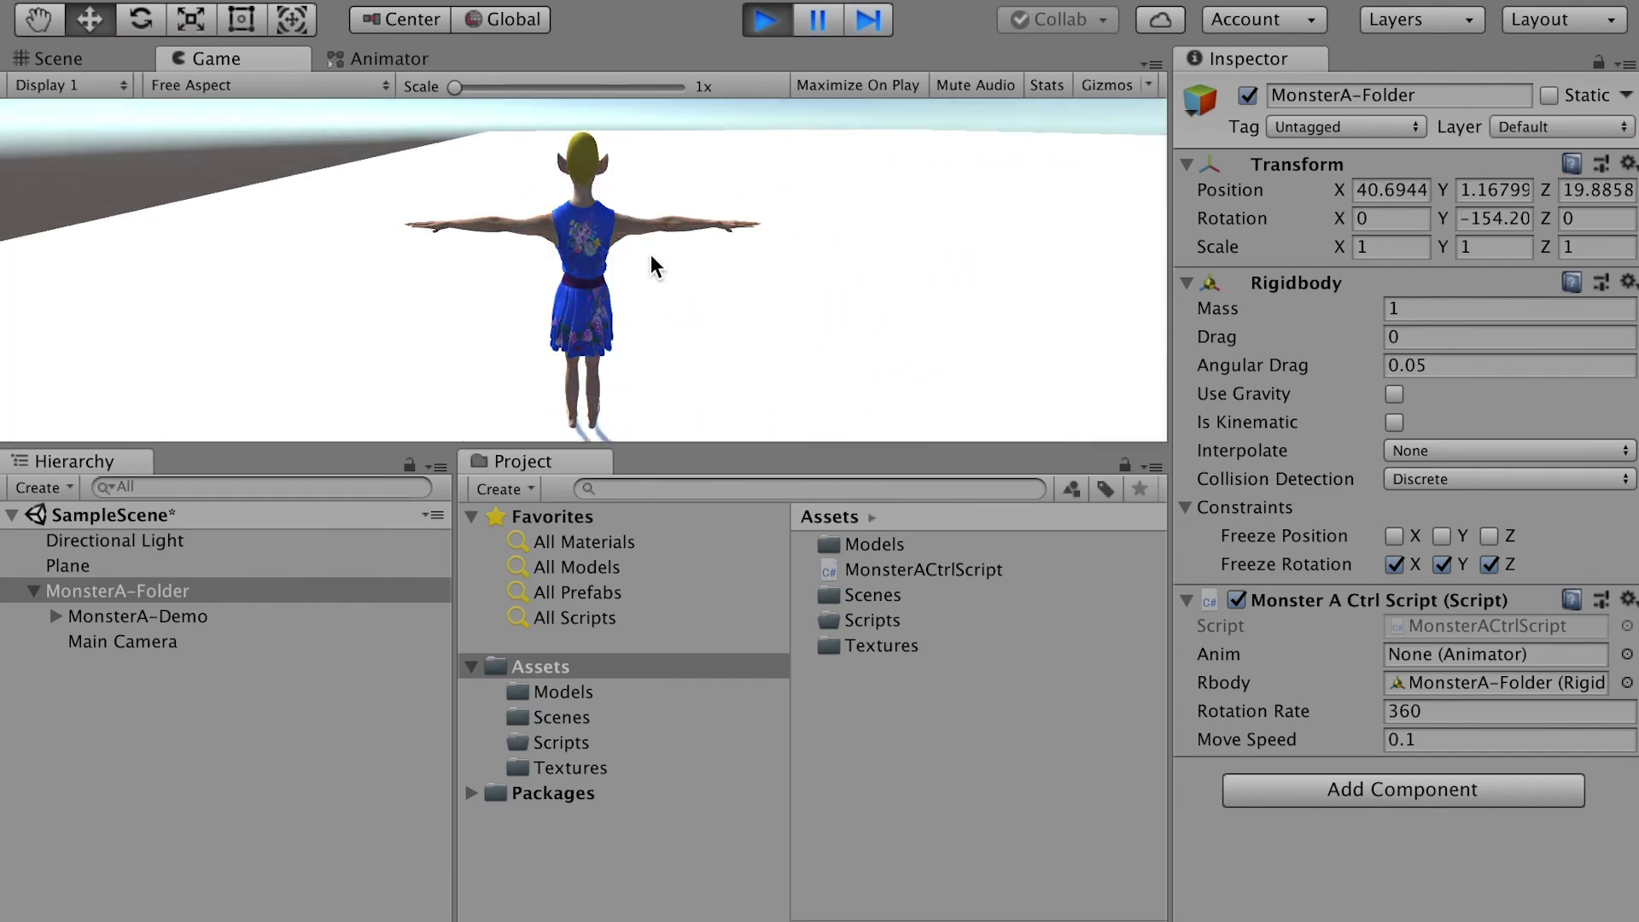
{"action": "key", "text": "Right"}
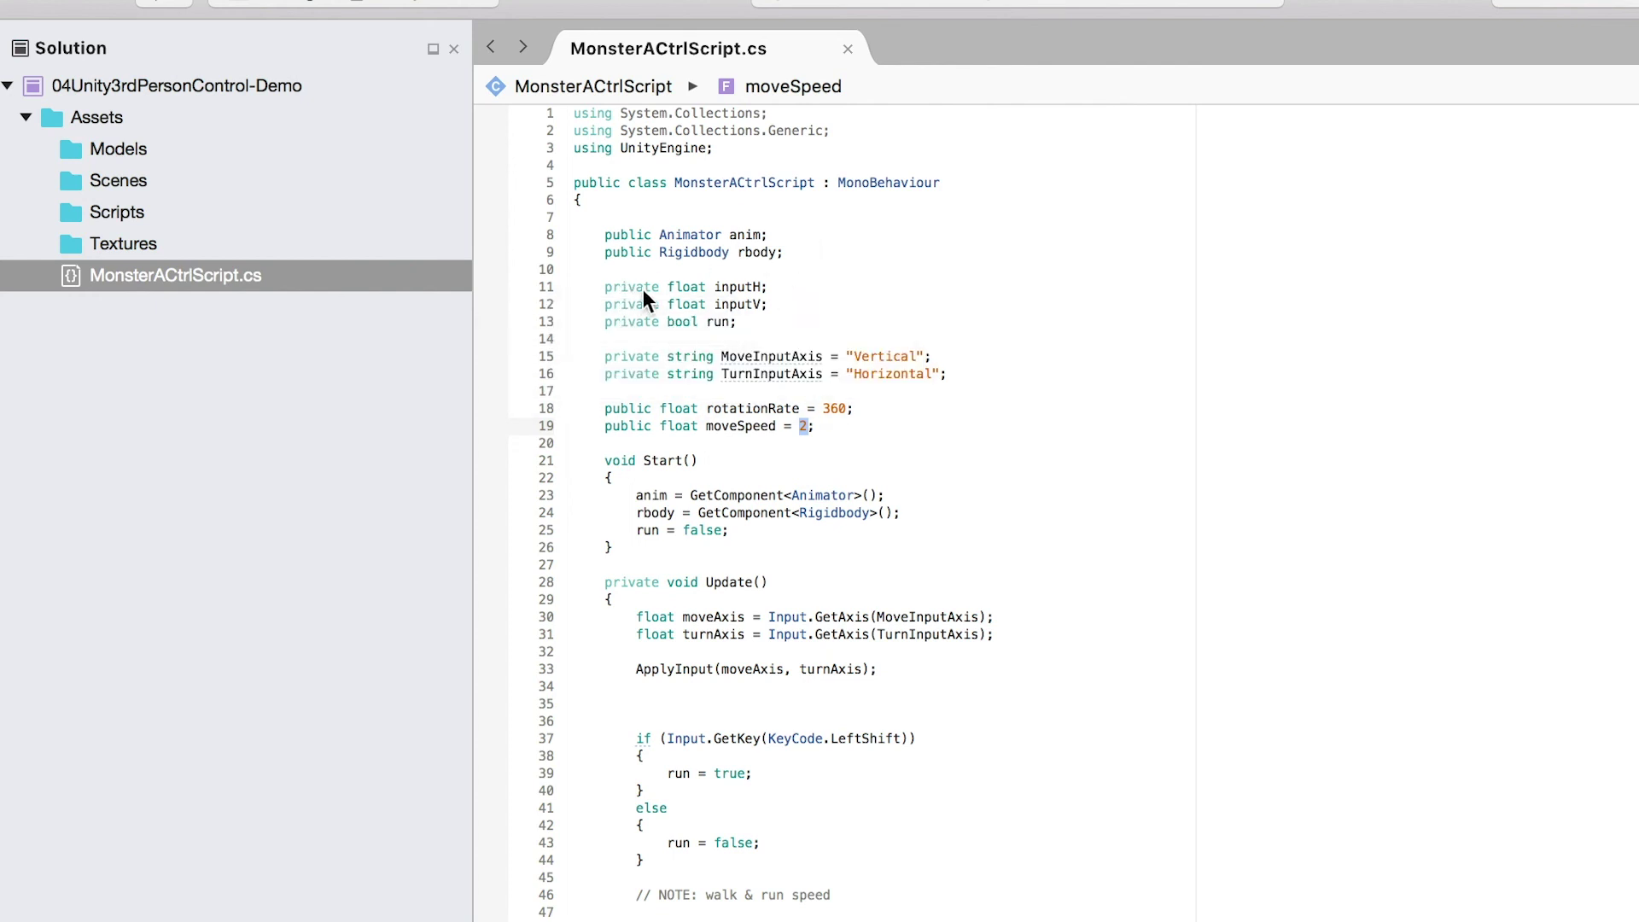
Step: Scroll MonsterACtrlScript.cs from moveSpeed down to the ApplyInput, Move and Turn methods
{"action": "scroll", "coordinate": [785, 358], "scroll_direction": "down", "scroll_amount": 20}
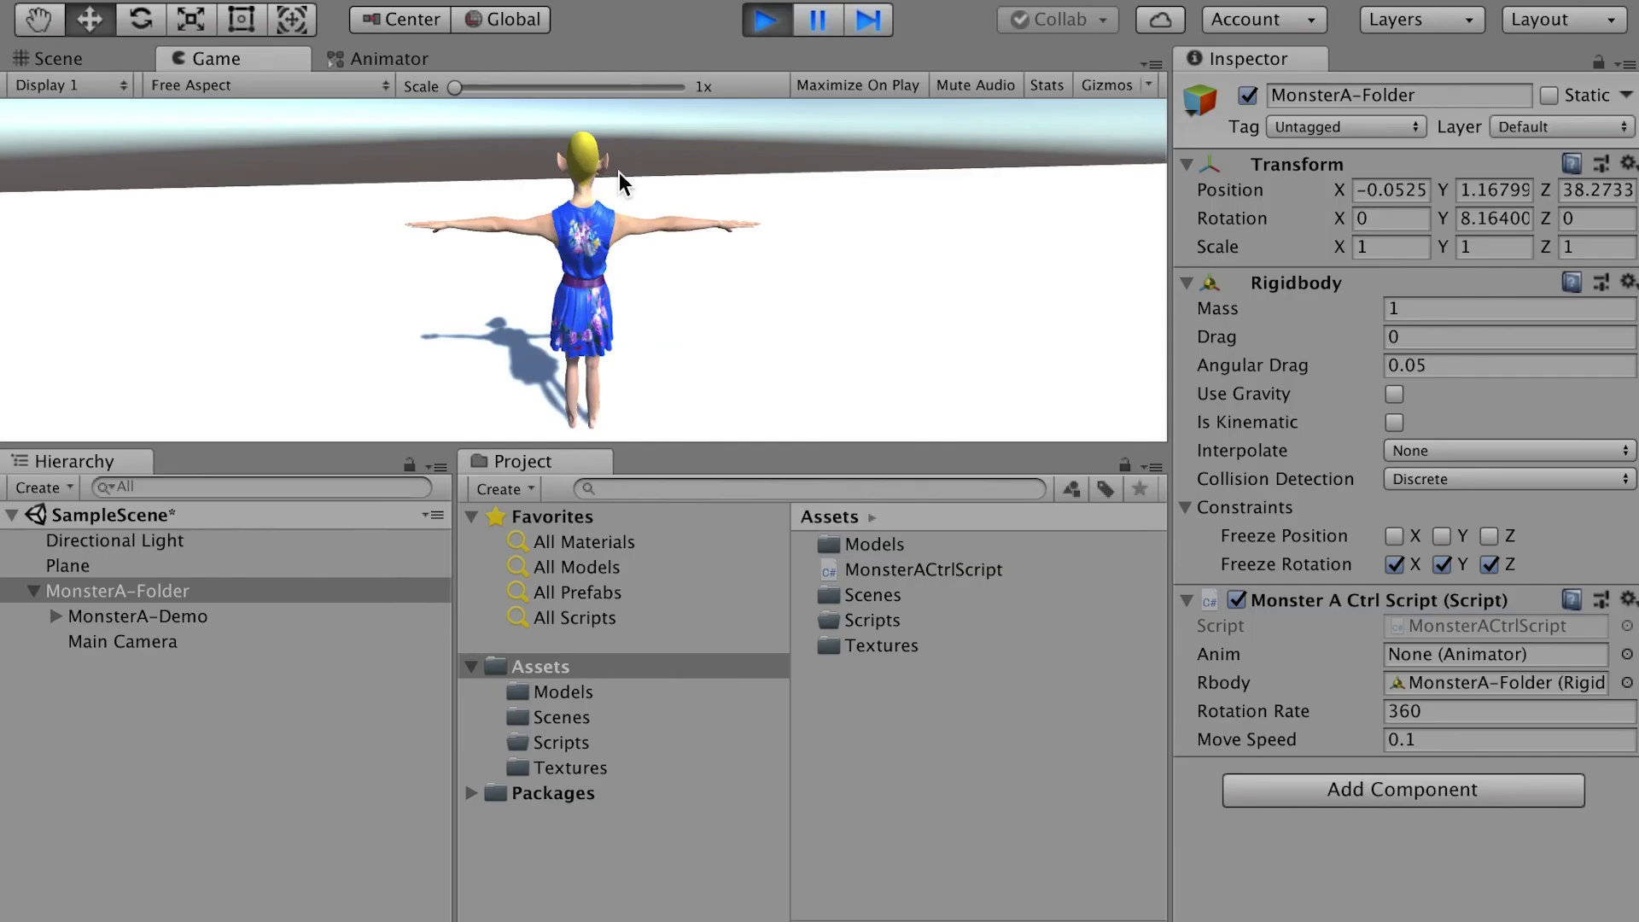
Step: Walk MonsterA forward and turn it to Y rotation 118.824, reaching X 4.02, Z 50.30
{"action": "key", "text": "Up"}
{"action": "key", "text": "Right"}
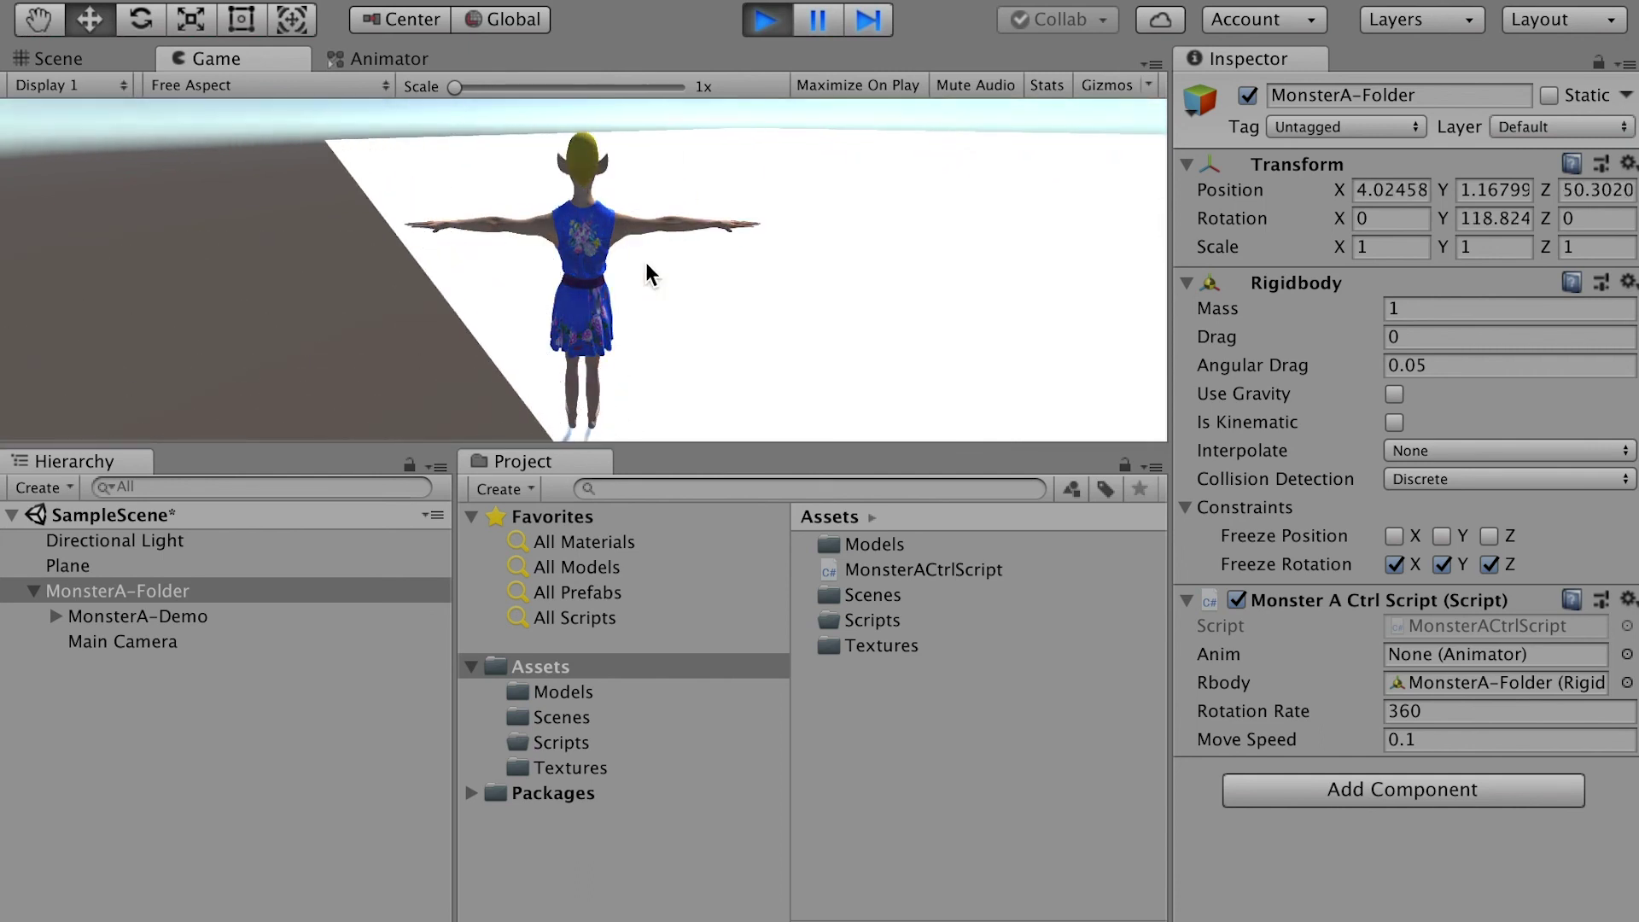